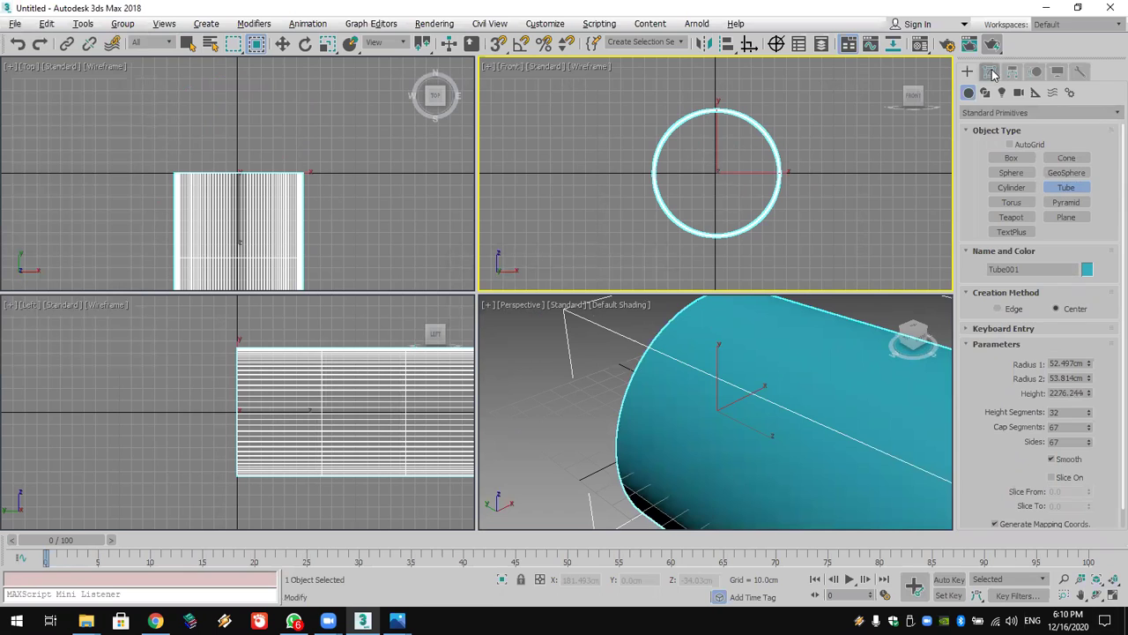
Step: Apply a Bend modifier to the tube with an angle of 18 degrees
{"action": "left_click", "coordinate": [987, 113]}
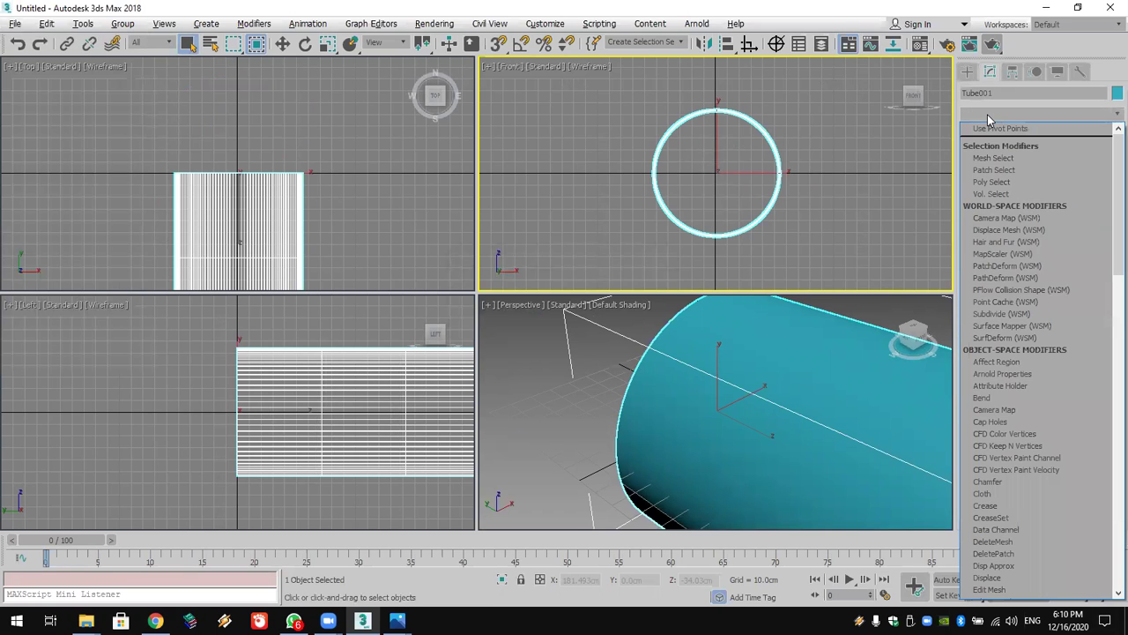
{"action": "key", "text": "b"}
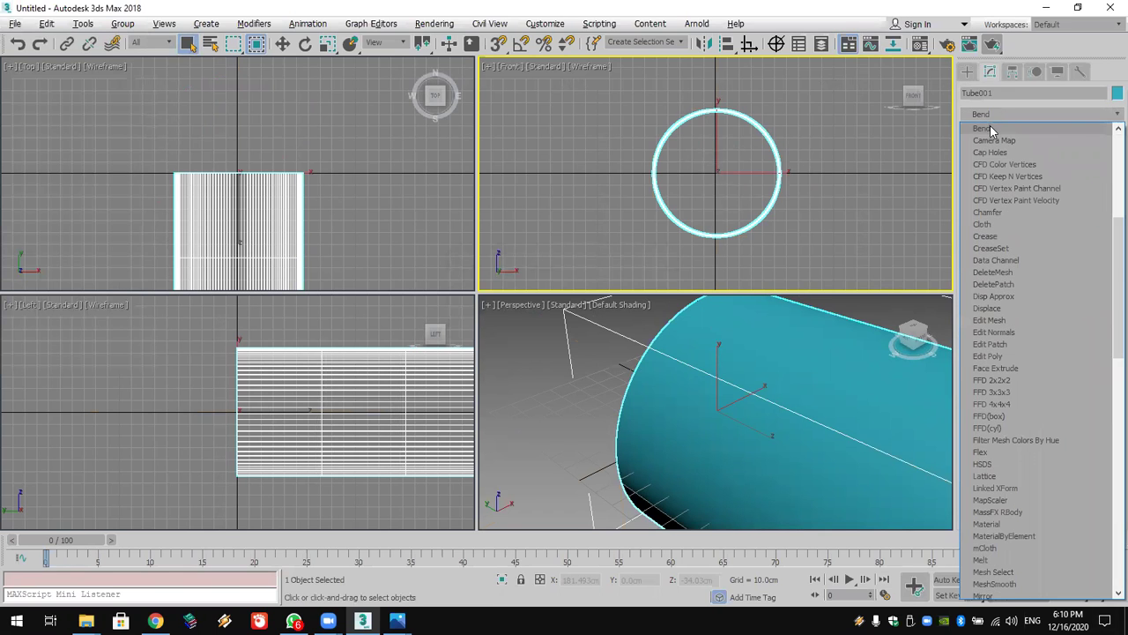
{"action": "left_click", "coordinate": [984, 129]}
{"action": "double_click", "coordinate": [1030, 305]}
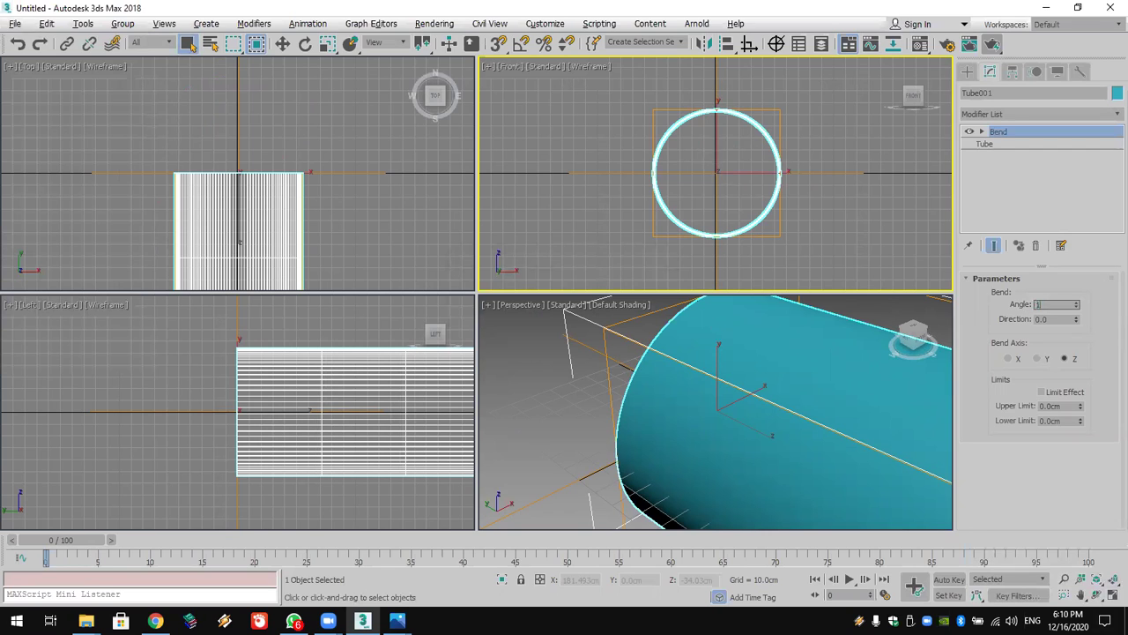
{"action": "key", "text": "Return"}
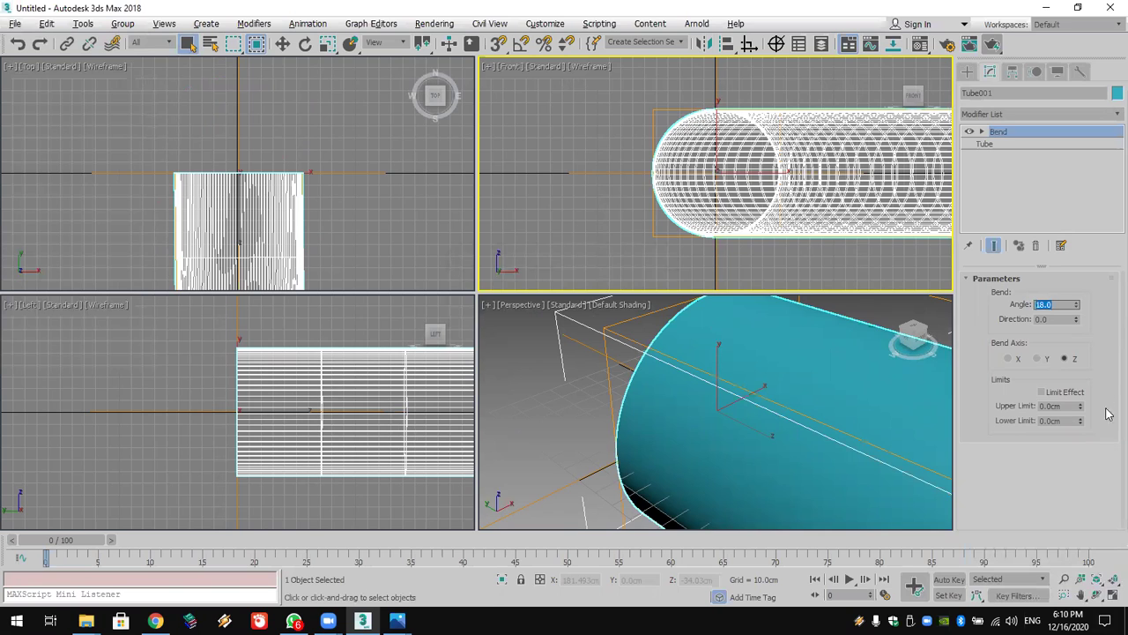
{"action": "left_click", "coordinate": [1113, 580]}
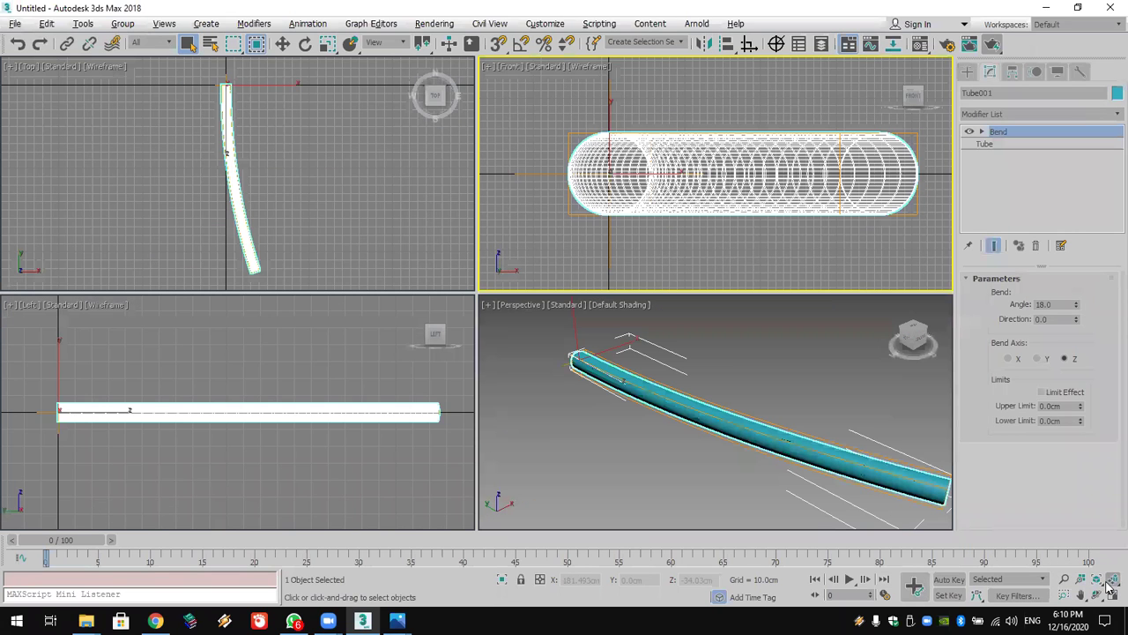
Step: Set the tube's bend angle to 180 degrees to form a half ring
{"action": "double_click", "coordinate": [1060, 306]}
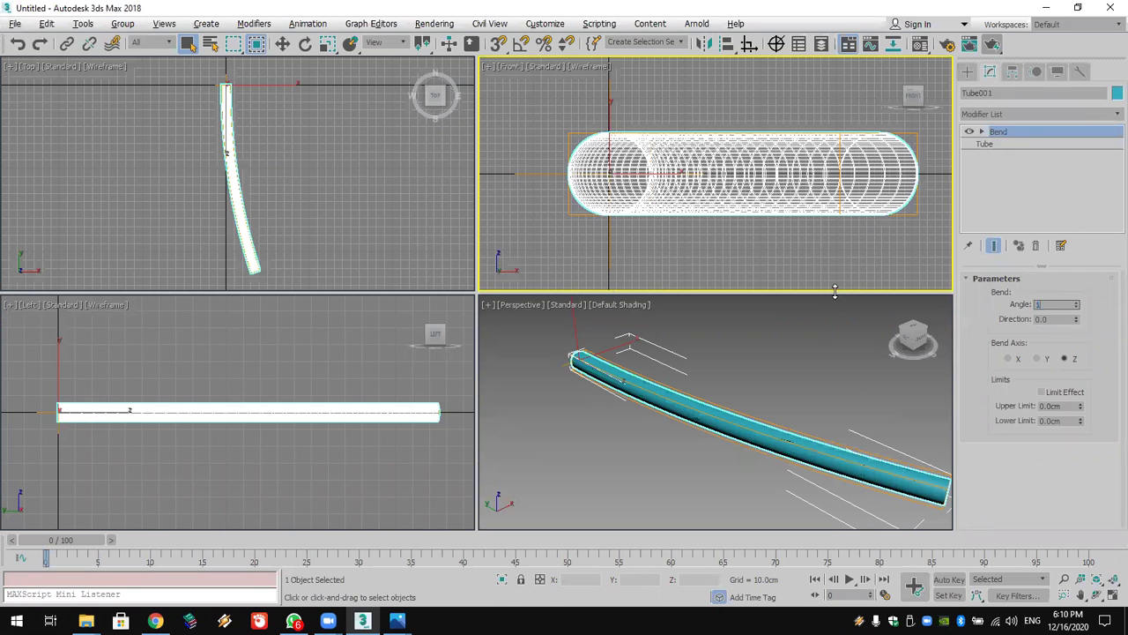
{"action": "key", "text": "Return"}
{"action": "middle_click_drag", "start_coordinate": [444, 171], "coordinate": [302, 206]}
{"action": "scroll", "coordinate": [303, 206], "scroll_direction": "up", "scroll_amount": 7}
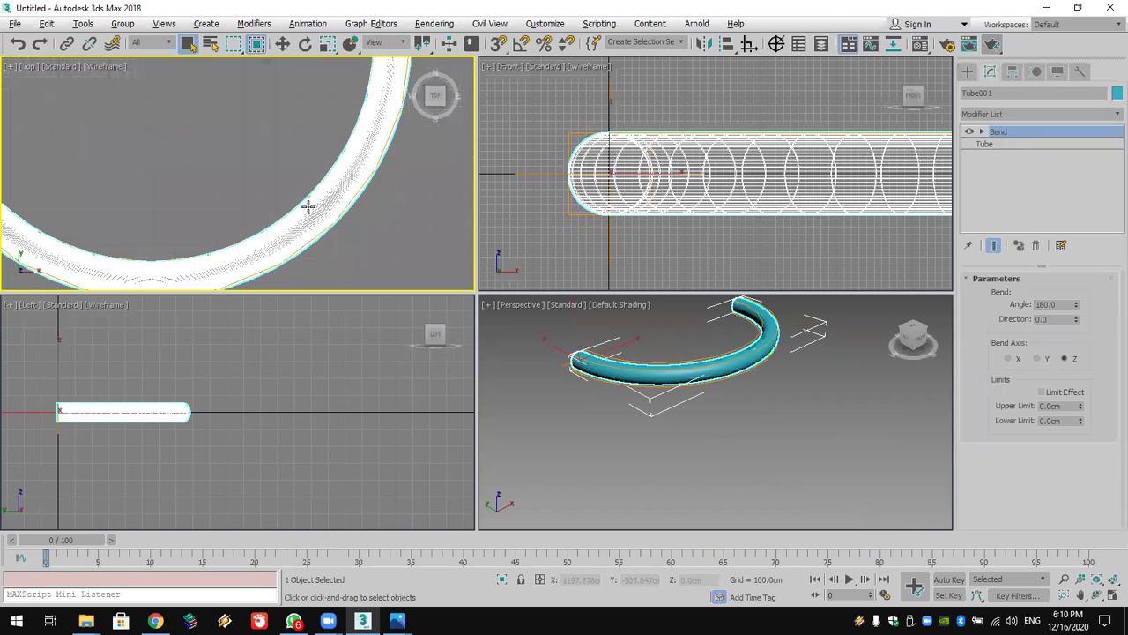
{"action": "scroll", "coordinate": [308, 206], "scroll_direction": "down", "scroll_amount": 5}
Step: Shorten the base tube beneath the Bend modifier to a height of about 683 cm
{"action": "left_click", "coordinate": [985, 143]}
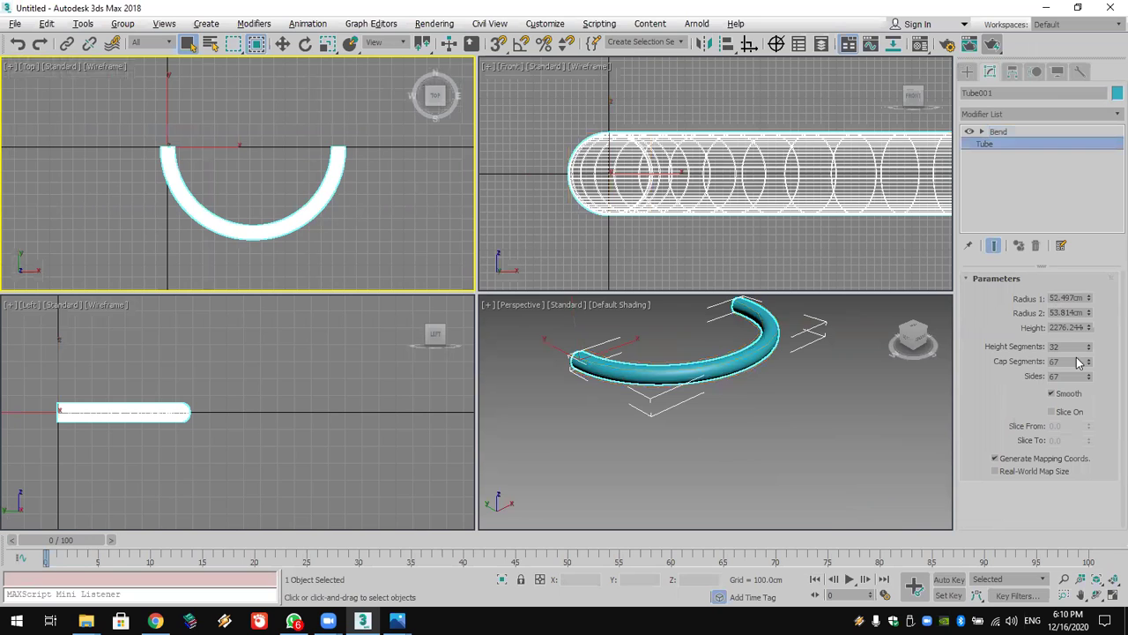
{"action": "left_click_drag", "start_coordinate": [1089, 327], "coordinate": [1079, 372]}
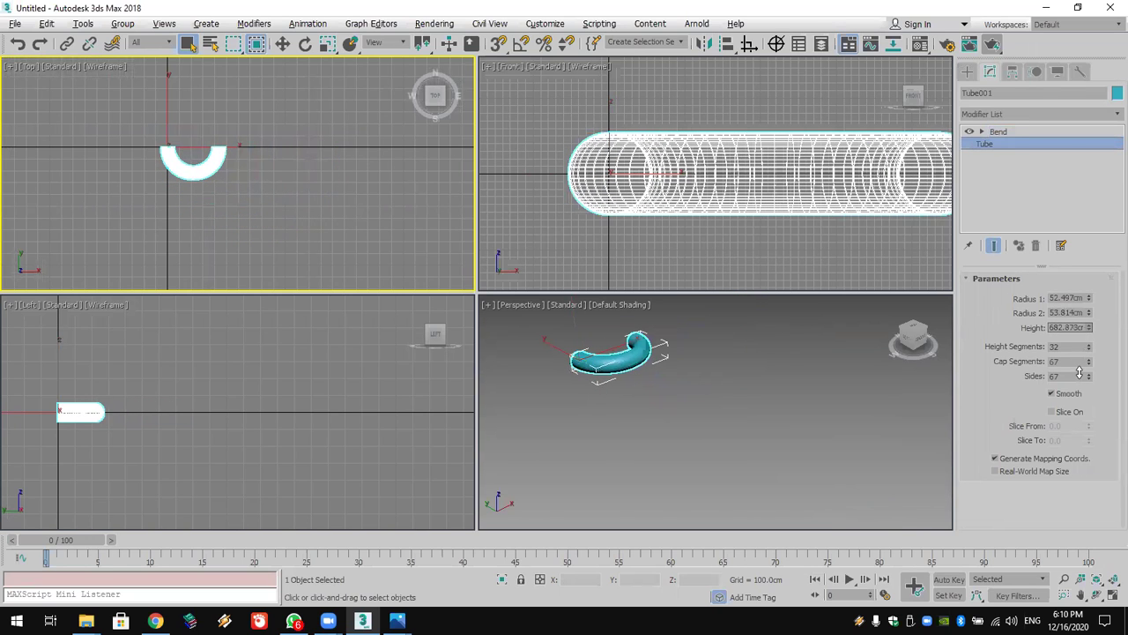
{"action": "left_click", "coordinate": [1109, 579]}
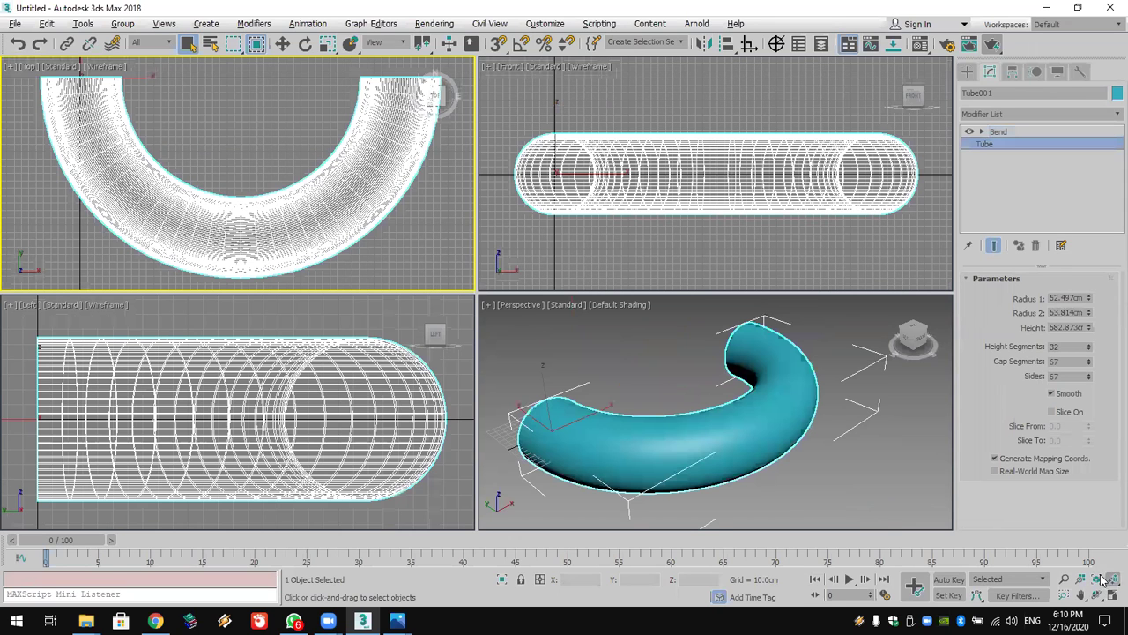
{"action": "left_click", "coordinate": [1096, 595]}
{"action": "left_click", "coordinate": [671, 448]}
{"action": "left_click_drag", "start_coordinate": [638, 448], "coordinate": [774, 418]}
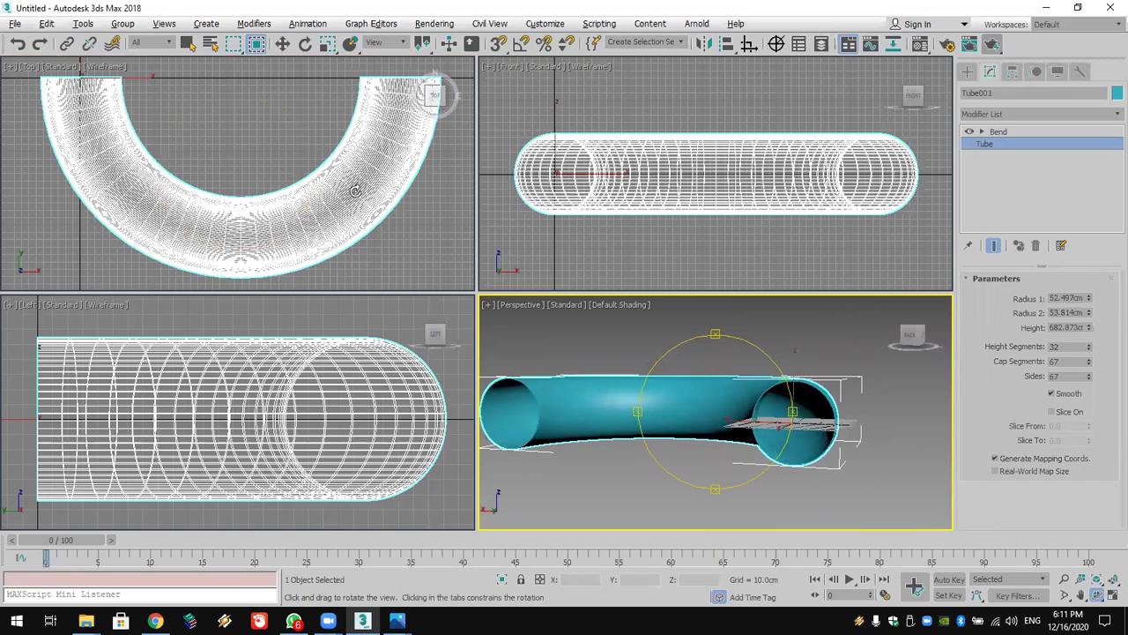
Step: Create a flat tube in the top view, centred between the half ring's ends, with radii of about 255 and 174 cm
{"action": "left_click", "coordinate": [313, 171]}
{"action": "middle_click_drag", "start_coordinate": [313, 171], "coordinate": [276, 193]}
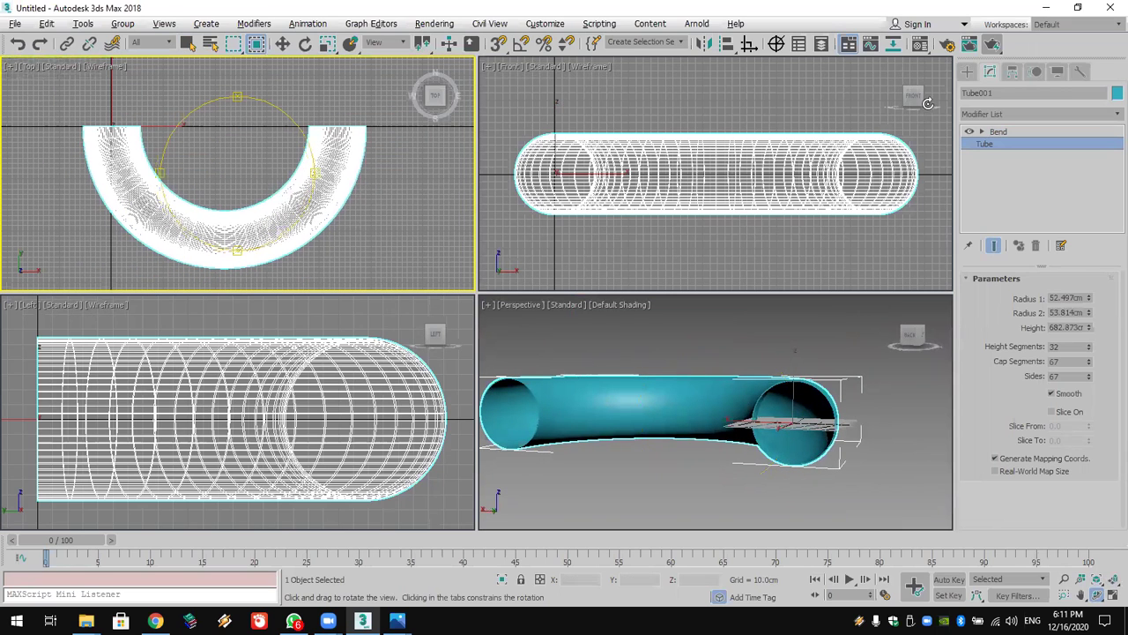
{"action": "left_click", "coordinate": [967, 71]}
{"action": "left_click", "coordinate": [1063, 188]}
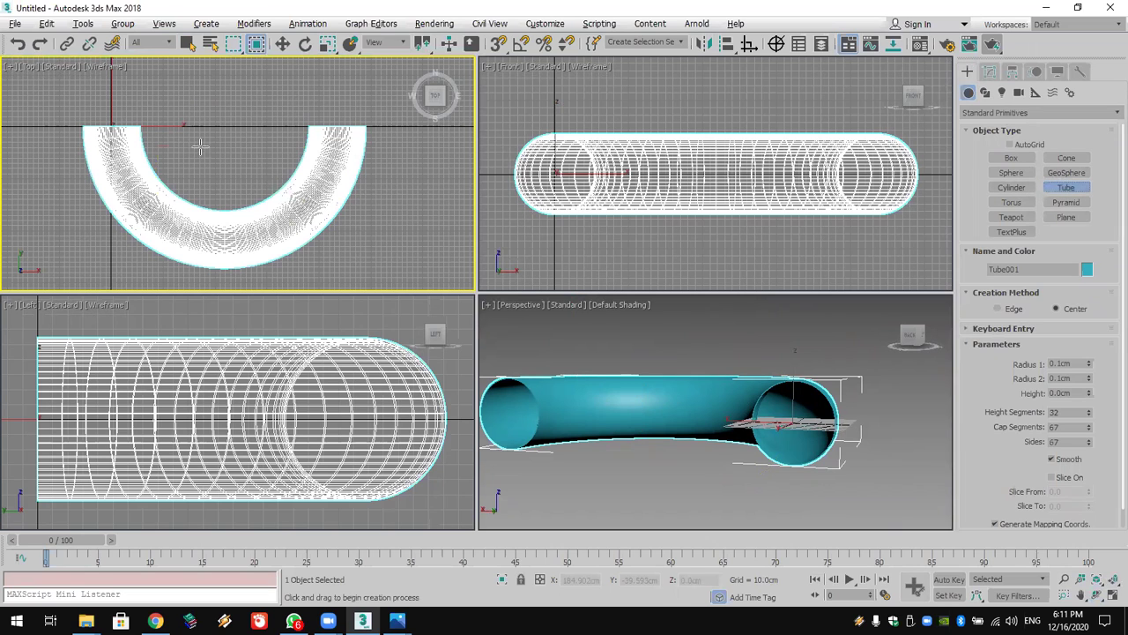
{"action": "left_click_drag", "start_coordinate": [223, 126], "coordinate": [245, 264]}
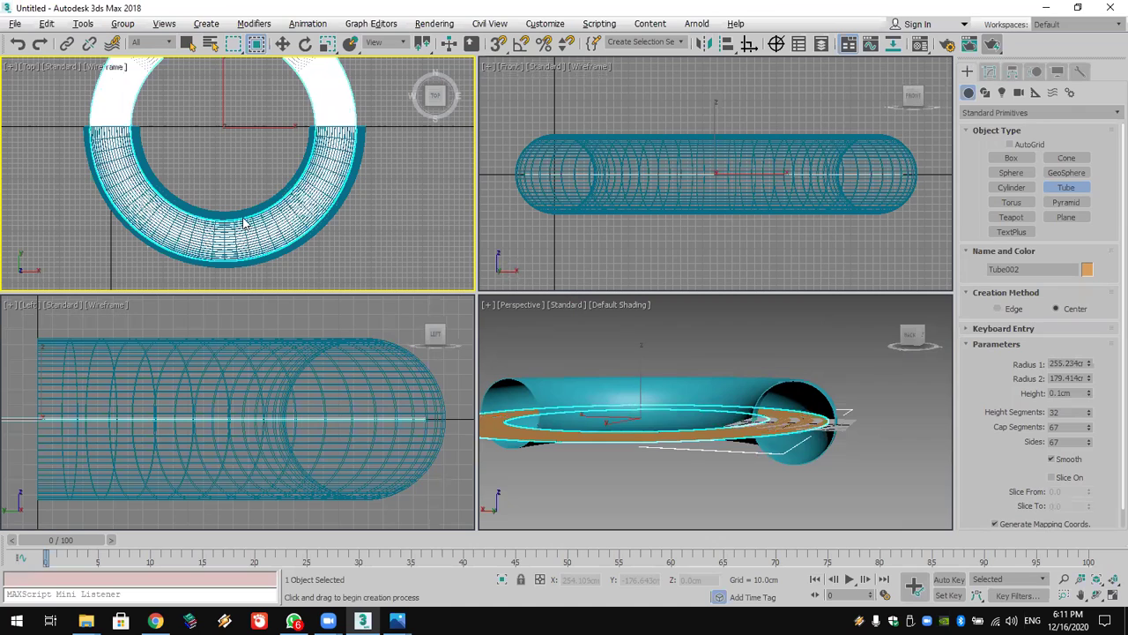
{"action": "left_click", "coordinate": [246, 220]}
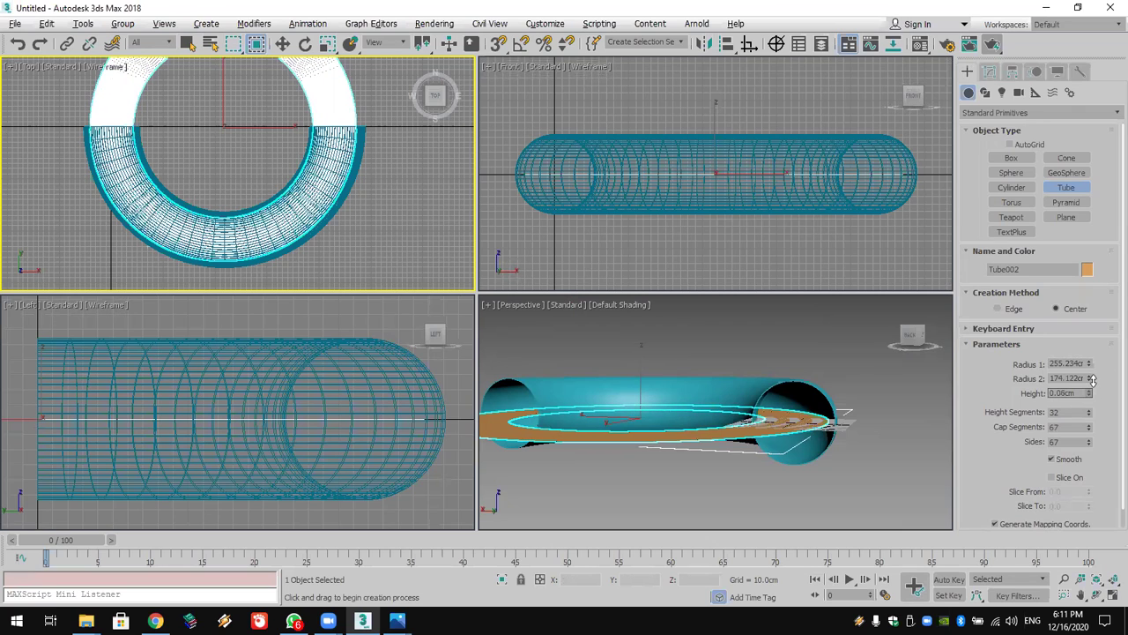
Step: Lower the flat ring in the front view to a height of about -30.4 cm, inside the bent tube's lower half
{"action": "right_click", "coordinate": [764, 212]}
{"action": "left_click", "coordinate": [282, 43]}
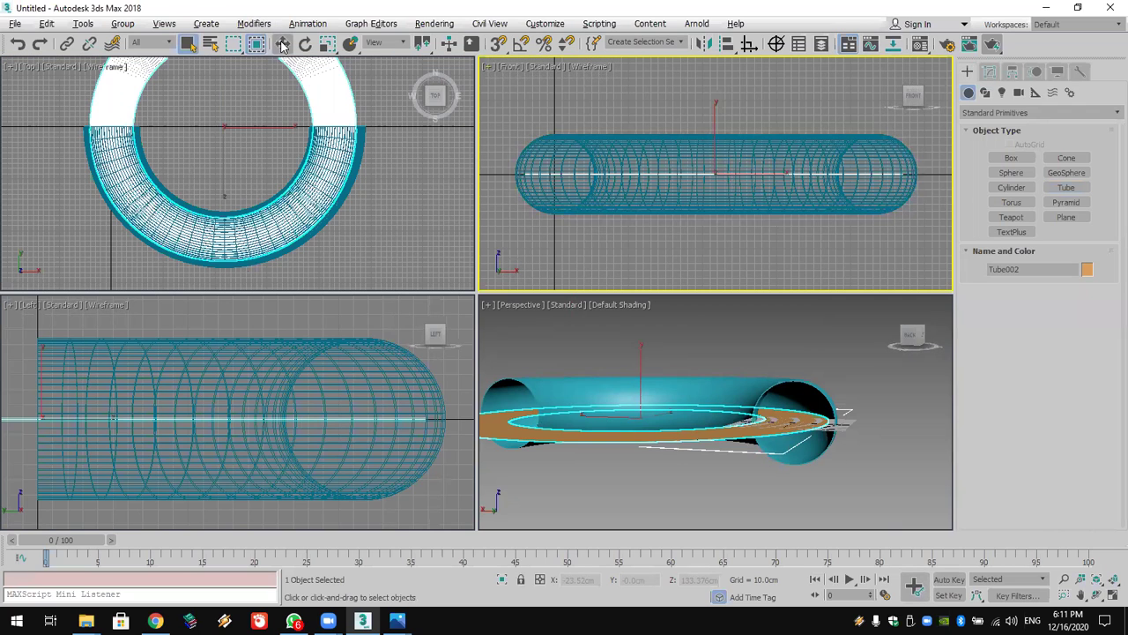
{"action": "left_click_drag", "start_coordinate": [714, 138], "coordinate": [713, 158]}
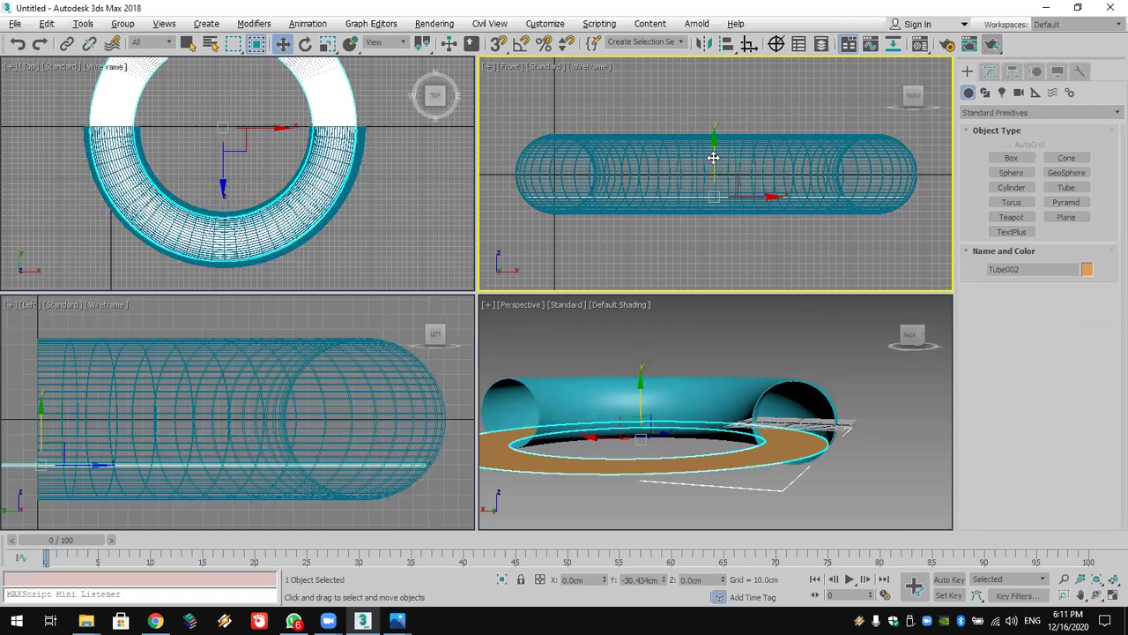
Step: Widen the flat ring to an outer radius of about 286 cm and an inner radius of about 153 cm
{"action": "left_click", "coordinate": [990, 72]}
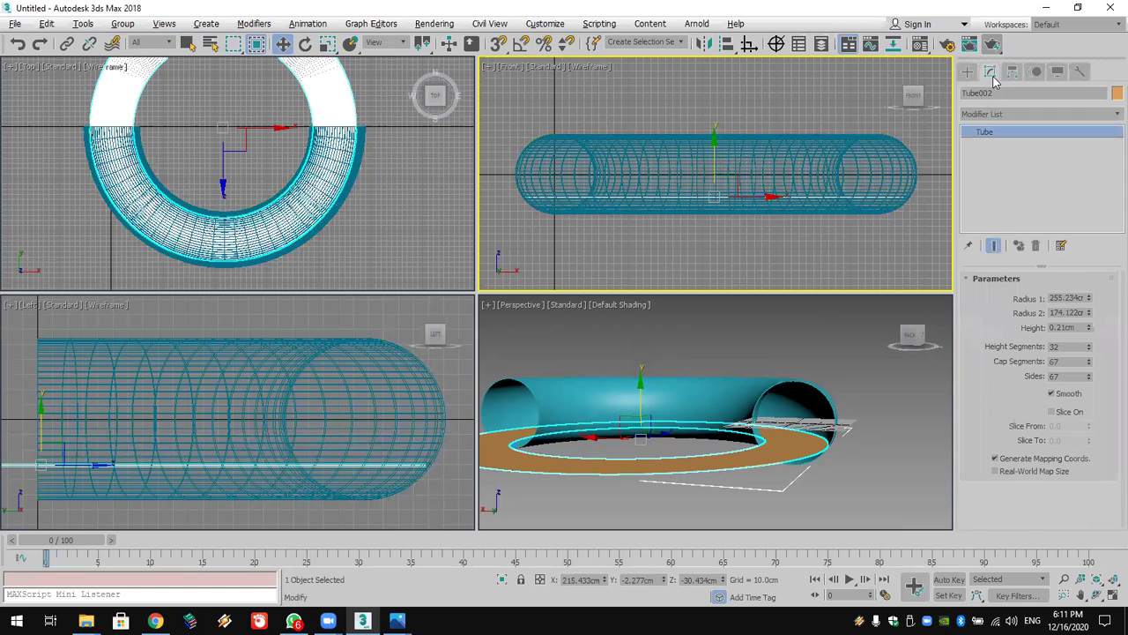
{"action": "mouse_move", "coordinate": [1090, 300]}
{"action": "left_mouse_down"}
{"action": "mouse_move", "coordinate": [1092, 284]}
{"action": "mouse_move", "coordinate": [1096, 315]}
{"action": "left_mouse_up"}
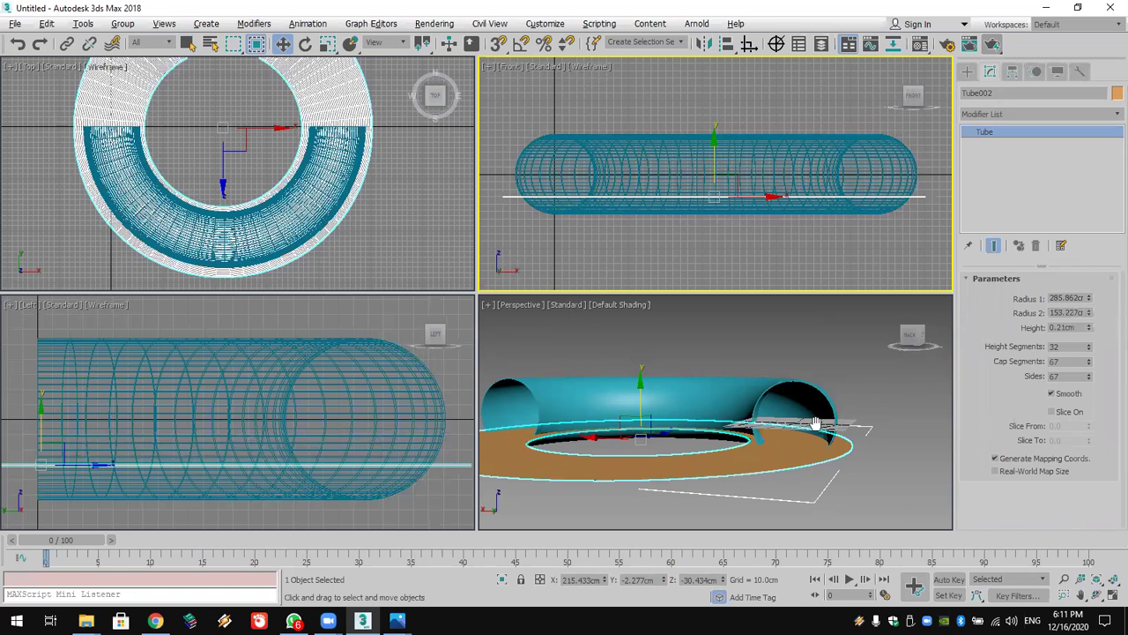
{"action": "scroll", "coordinate": [813, 426], "scroll_direction": "up", "scroll_amount": 5}
{"action": "middle_click_drag", "start_coordinate": [815, 409], "coordinate": [847, 439]}
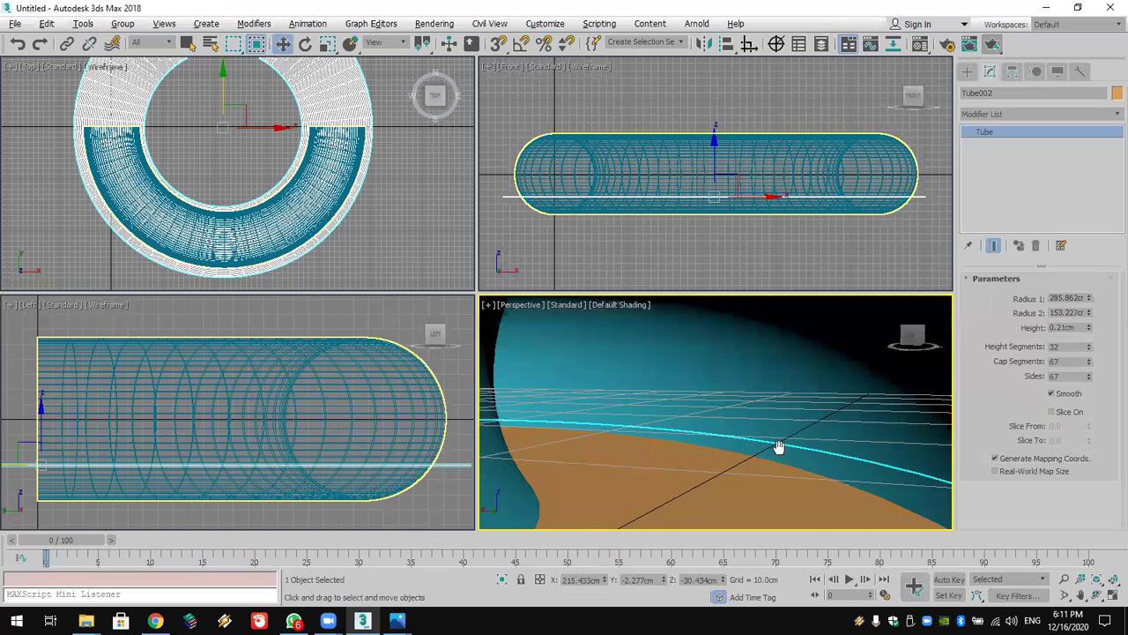
{"action": "scroll", "coordinate": [776, 449], "scroll_direction": "down", "scroll_amount": 3}
{"action": "middle_click_drag", "start_coordinate": [771, 453], "coordinate": [803, 438]}
{"action": "scroll", "coordinate": [803, 438], "scroll_direction": "down", "scroll_amount": 1}
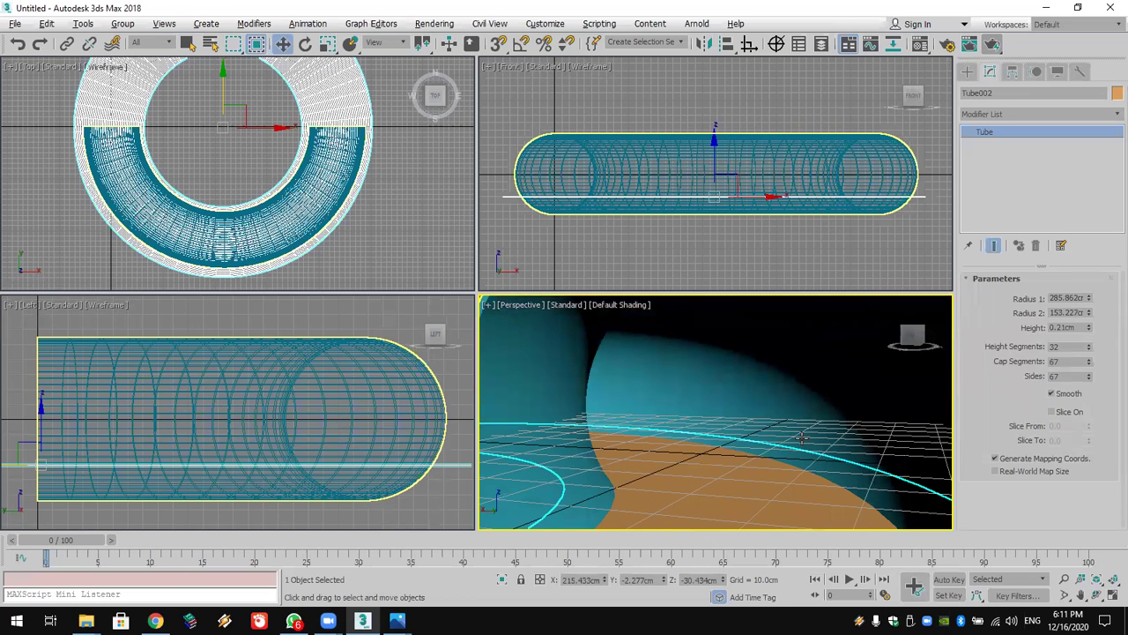
Step: Draw a circle spline in the front view at the middle of the bent tube, with a radius of about 52 cm
{"action": "left_click", "coordinate": [282, 163]}
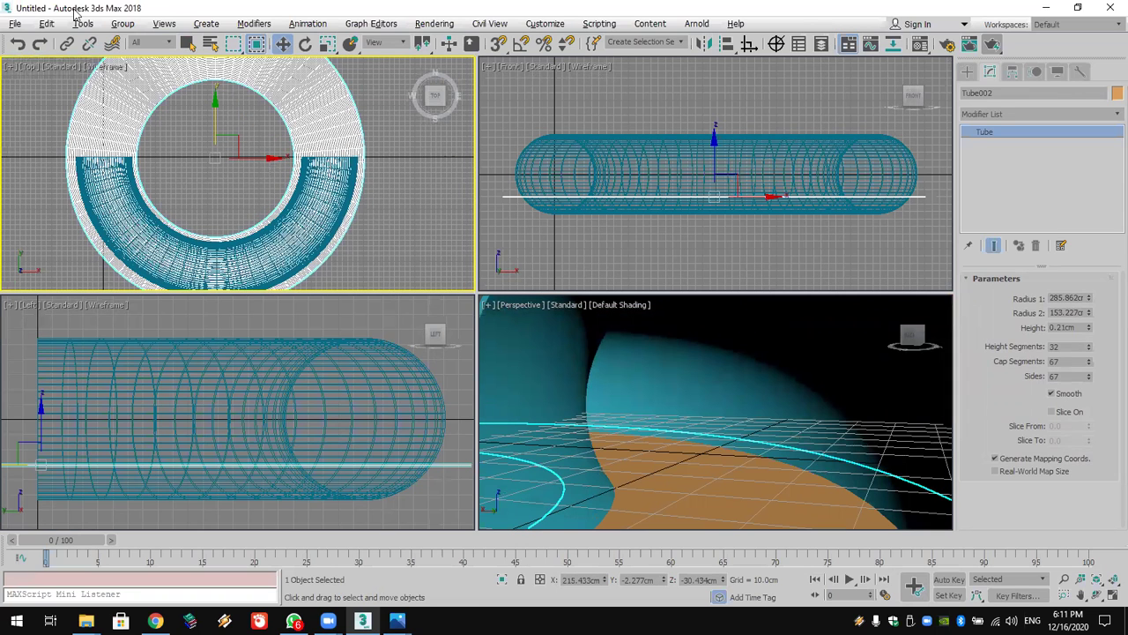
{"action": "scroll", "coordinate": [240, 153], "scroll_direction": "down", "scroll_amount": 3}
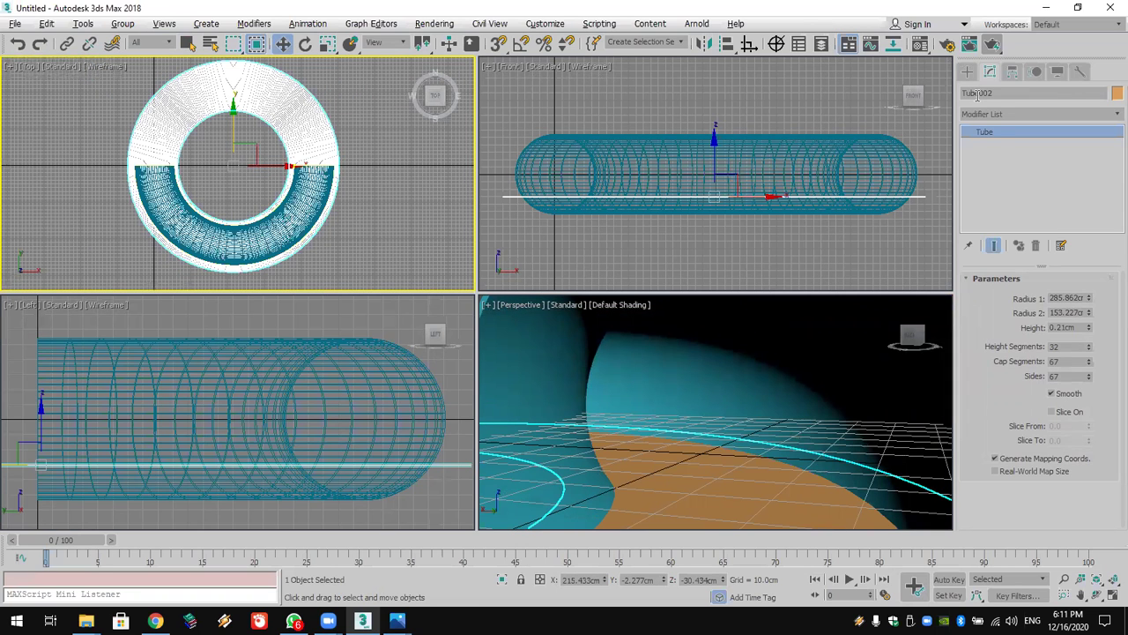
{"action": "left_click", "coordinate": [969, 74]}
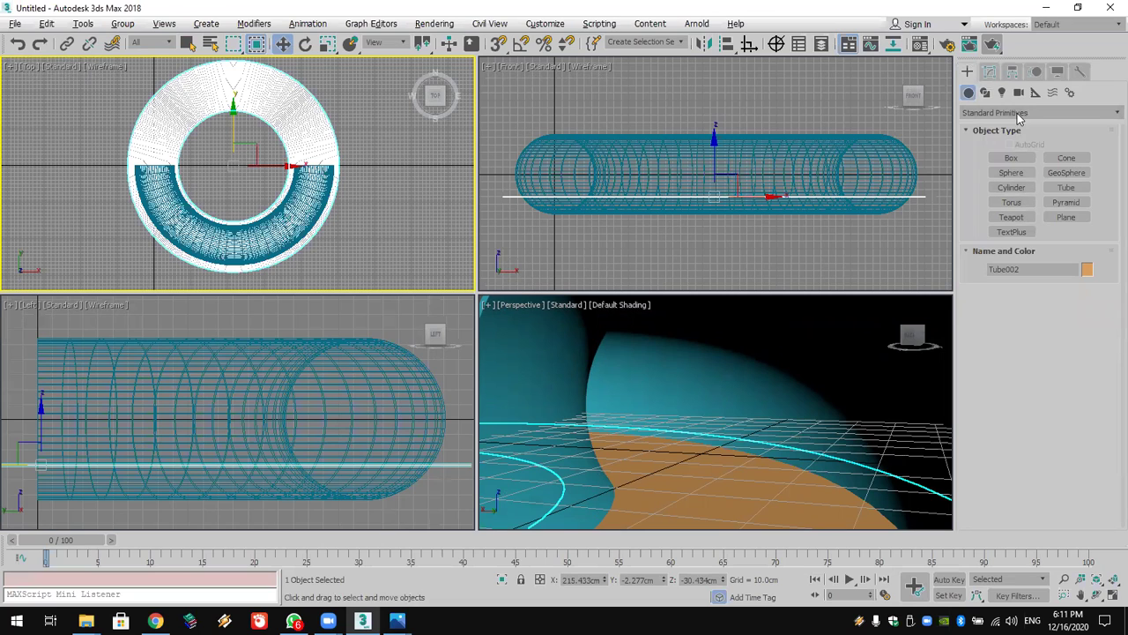
{"action": "left_click", "coordinate": [986, 92]}
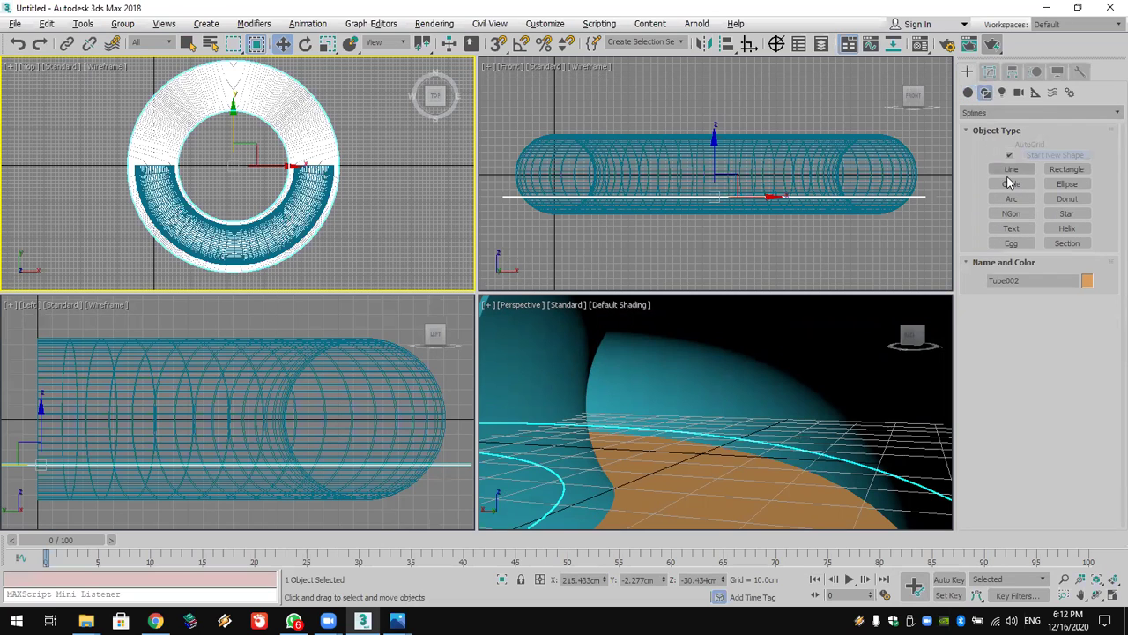
{"action": "left_click", "coordinate": [1011, 184]}
{"action": "left_click_drag", "start_coordinate": [716, 174], "coordinate": [732, 208]}
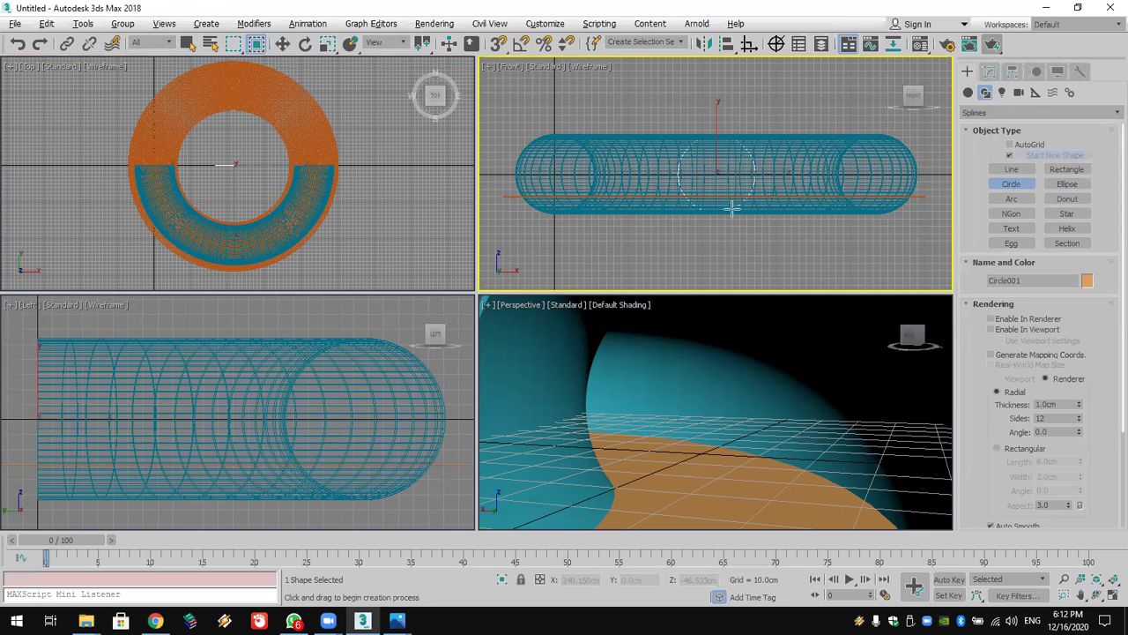
Step: Turn on snapping to Pivot and move the circle onto the bent tube's pivot at its open end
{"action": "left_click", "coordinate": [284, 44]}
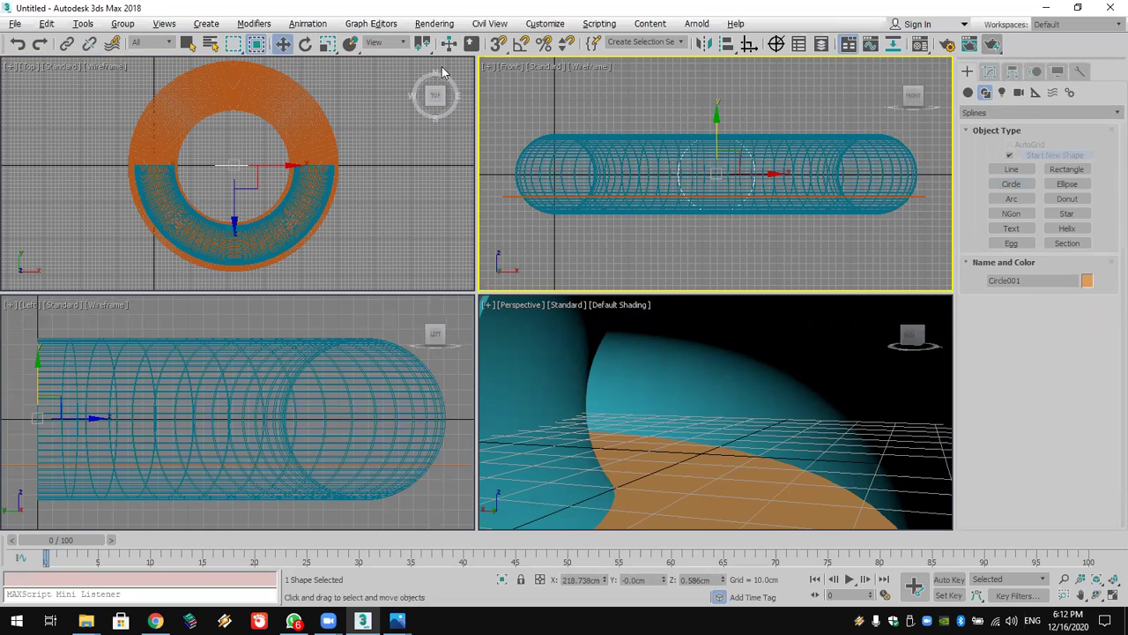
{"action": "left_click_drag", "start_coordinate": [498, 44], "coordinate": [499, 93]}
{"action": "right_click", "coordinate": [499, 44]}
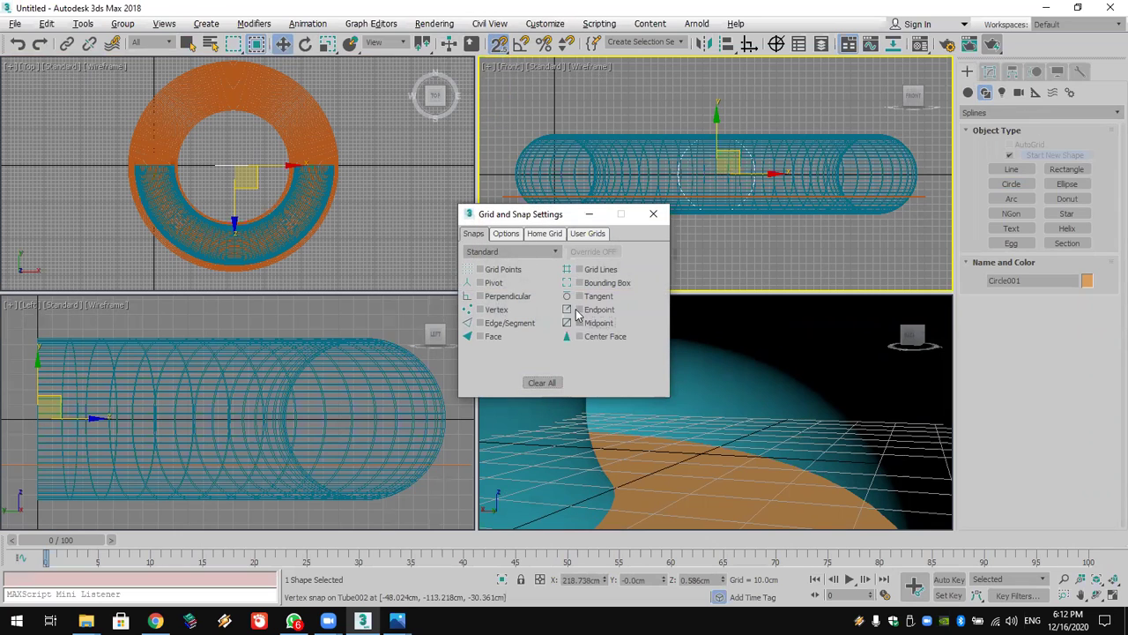
{"action": "left_click", "coordinate": [505, 282]}
{"action": "left_click_drag", "start_coordinate": [725, 169], "coordinate": [696, 198]}
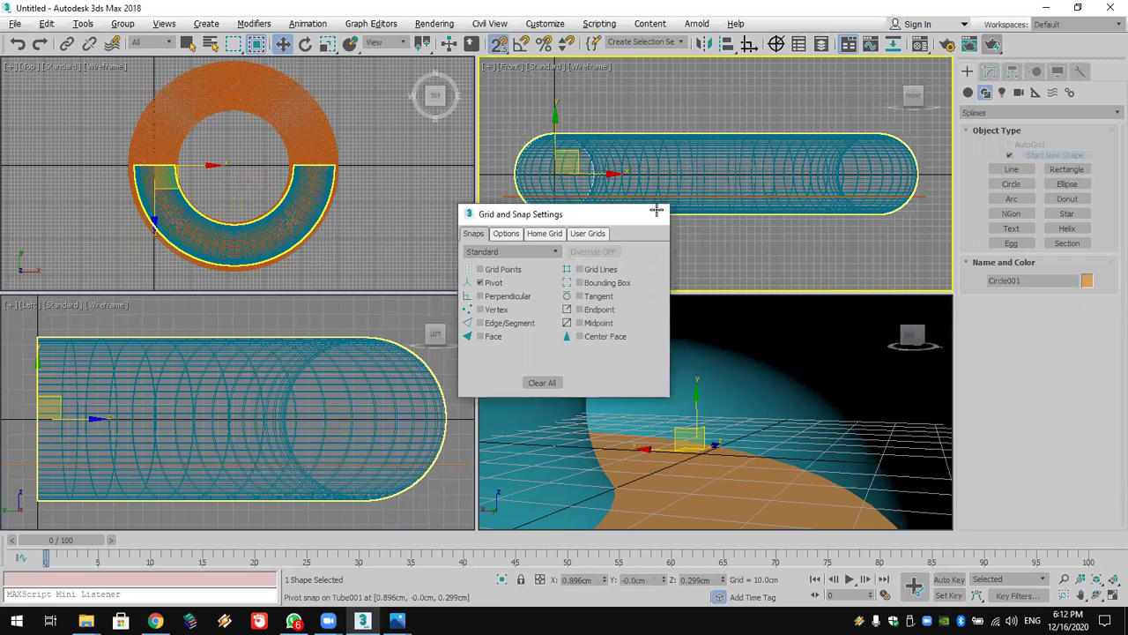
{"action": "left_click", "coordinate": [654, 213]}
Step: Enable the circle in renderer and viewport, with a radial thickness of 1.99 cm and 67 interpolation steps
{"action": "left_click", "coordinate": [989, 72]}
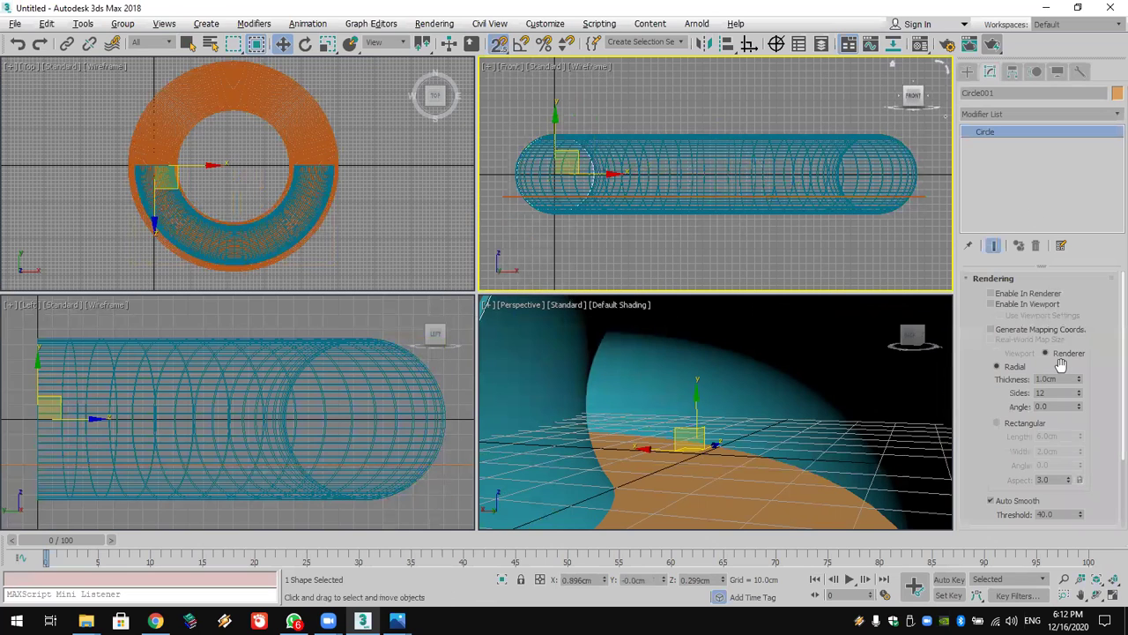
{"action": "left_click", "coordinate": [1019, 303]}
{"action": "left_click", "coordinate": [1025, 294]}
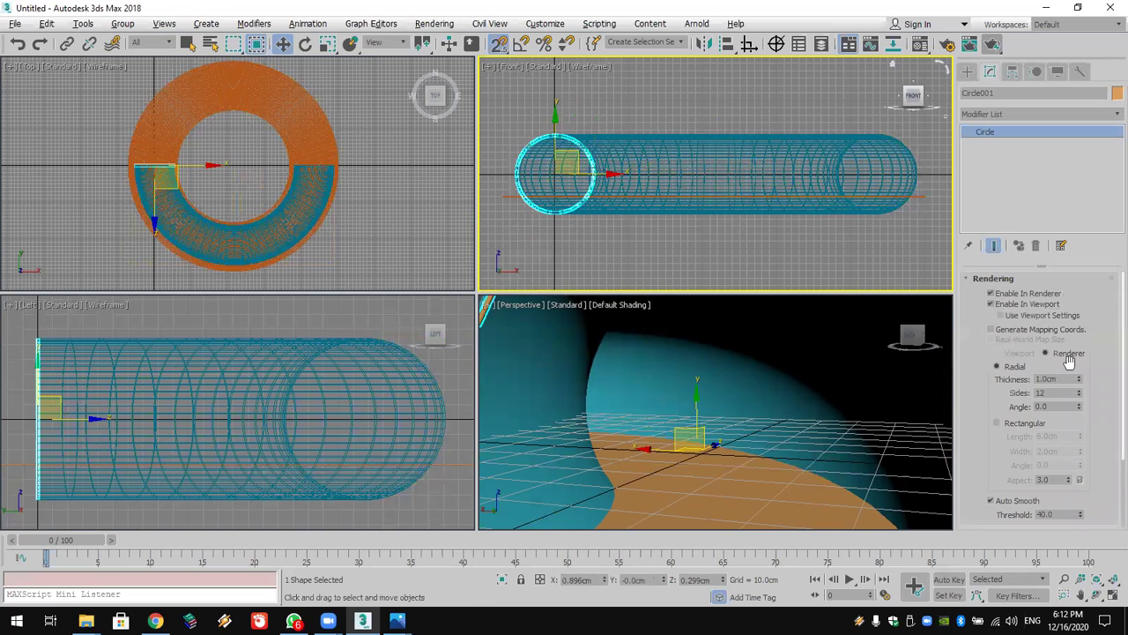
{"action": "left_click_drag", "start_coordinate": [1082, 374], "coordinate": [1088, 351]}
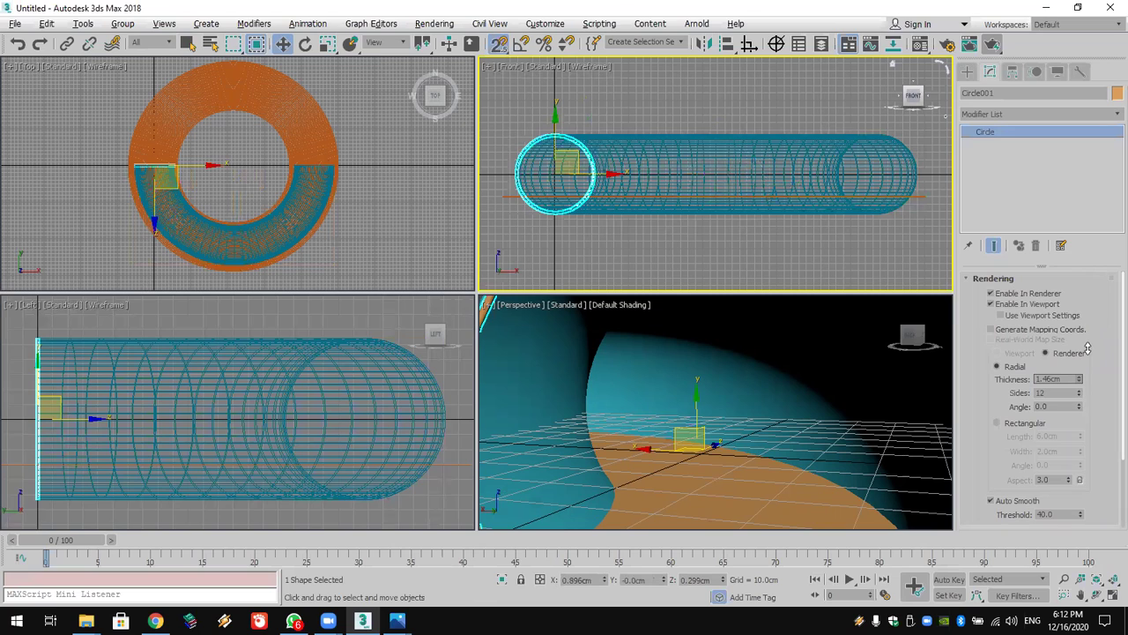
{"action": "left_click_drag", "start_coordinate": [1088, 350], "coordinate": [490, 309]}
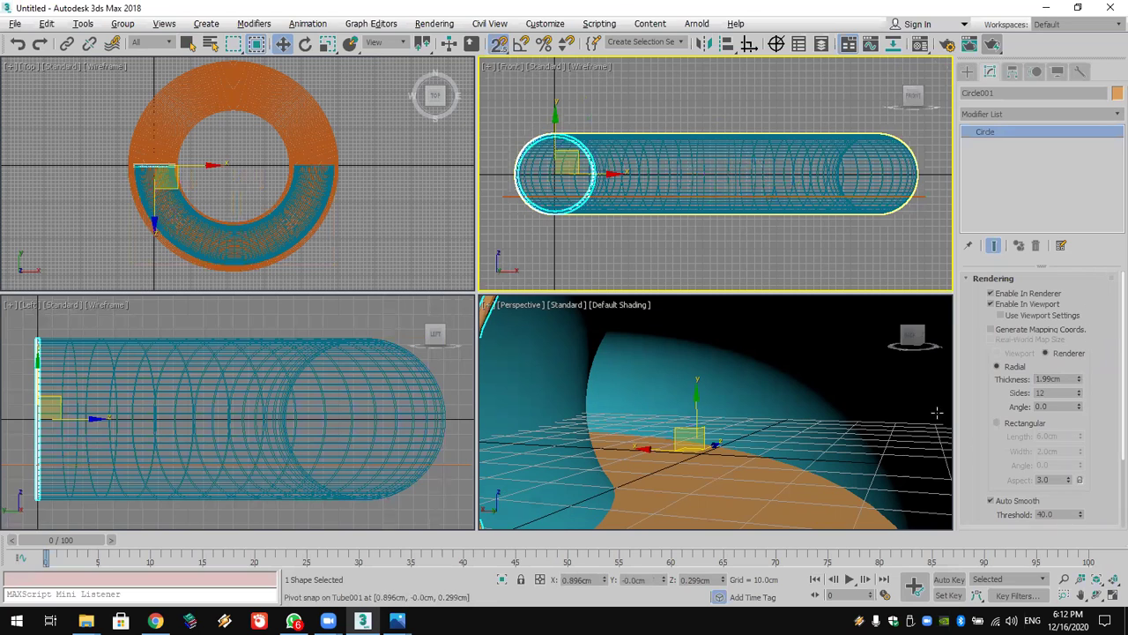
{"action": "scroll", "coordinate": [997, 458], "scroll_direction": "down", "scroll_amount": 3}
{"action": "left_click_drag", "start_coordinate": [1075, 450], "coordinate": [1058, 359]}
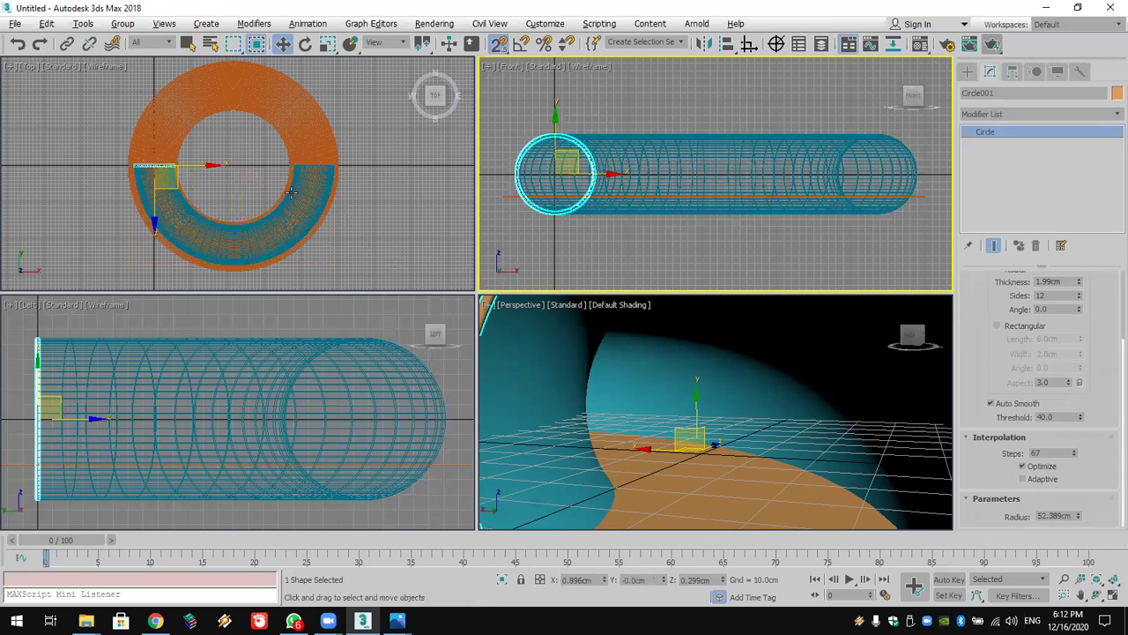
Step: Set the circle to pivot-only editing and switch to 3D snapping with Pivot as the only snap target
{"action": "left_click", "coordinate": [1012, 71]}
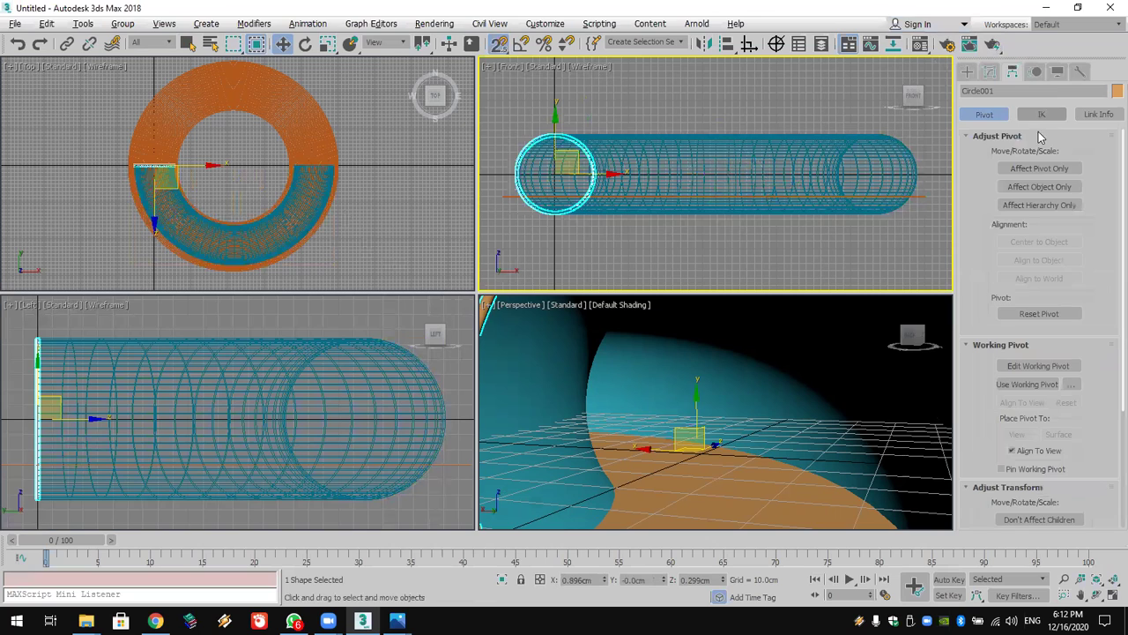
{"action": "left_click", "coordinate": [1038, 168]}
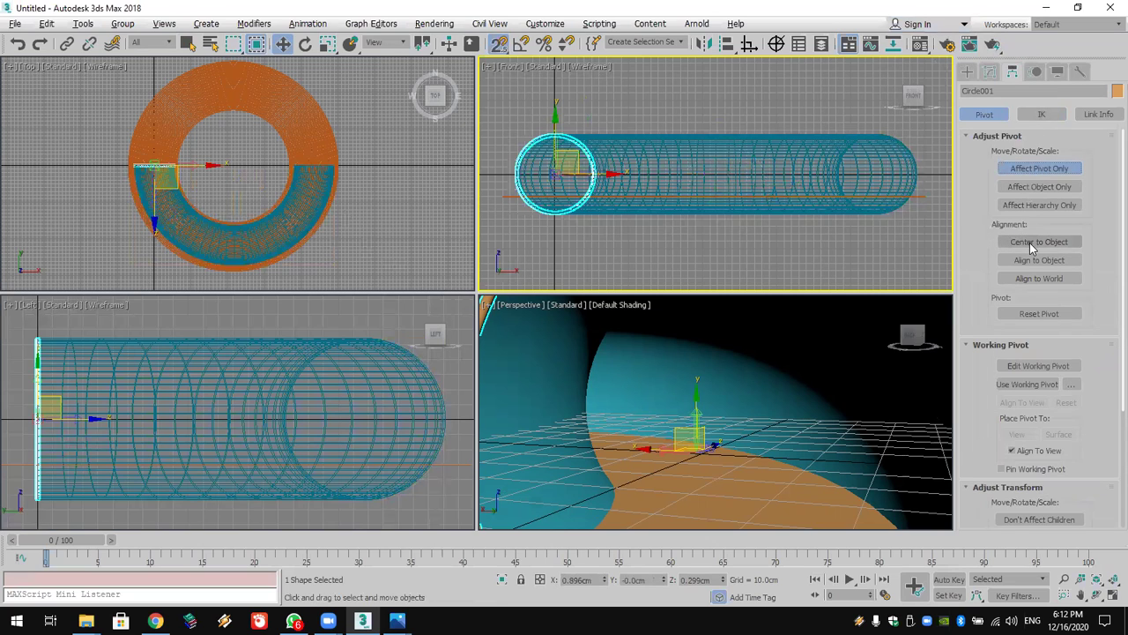
{"action": "right_click", "coordinate": [499, 44]}
{"action": "left_click_drag", "start_coordinate": [502, 60], "coordinate": [499, 108]}
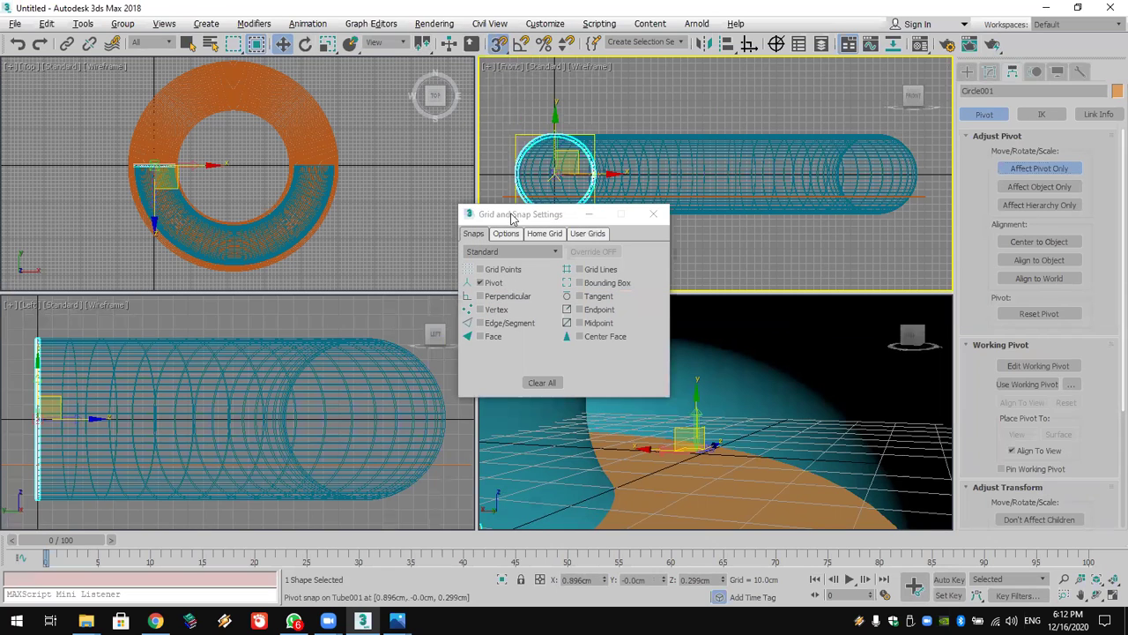
{"action": "left_click", "coordinate": [492, 283]}
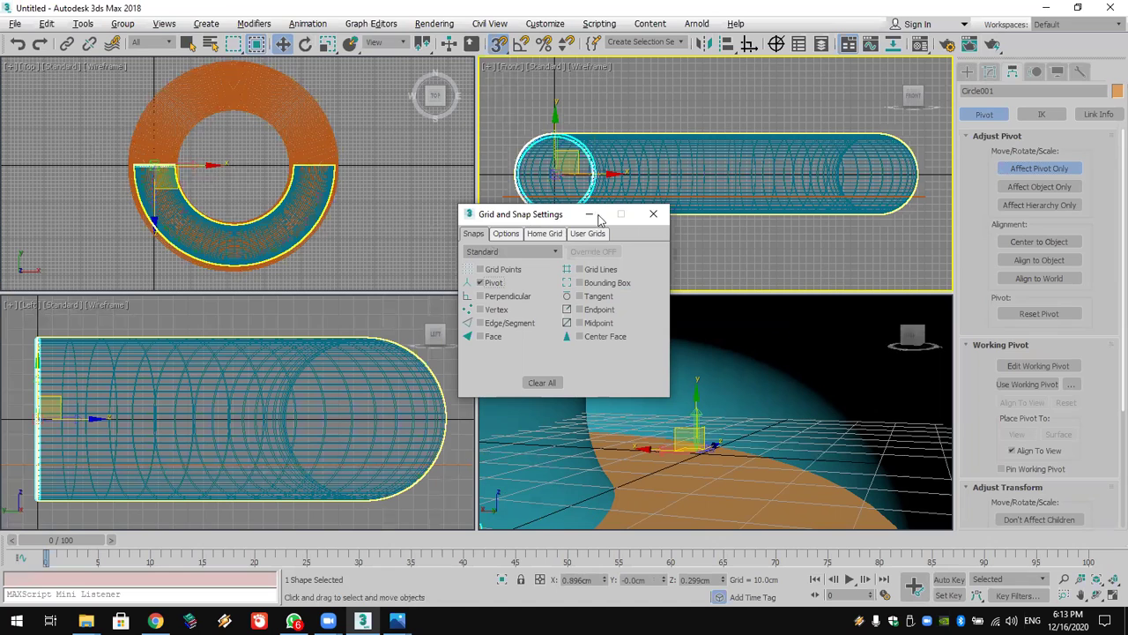
{"action": "left_click", "coordinate": [654, 215]}
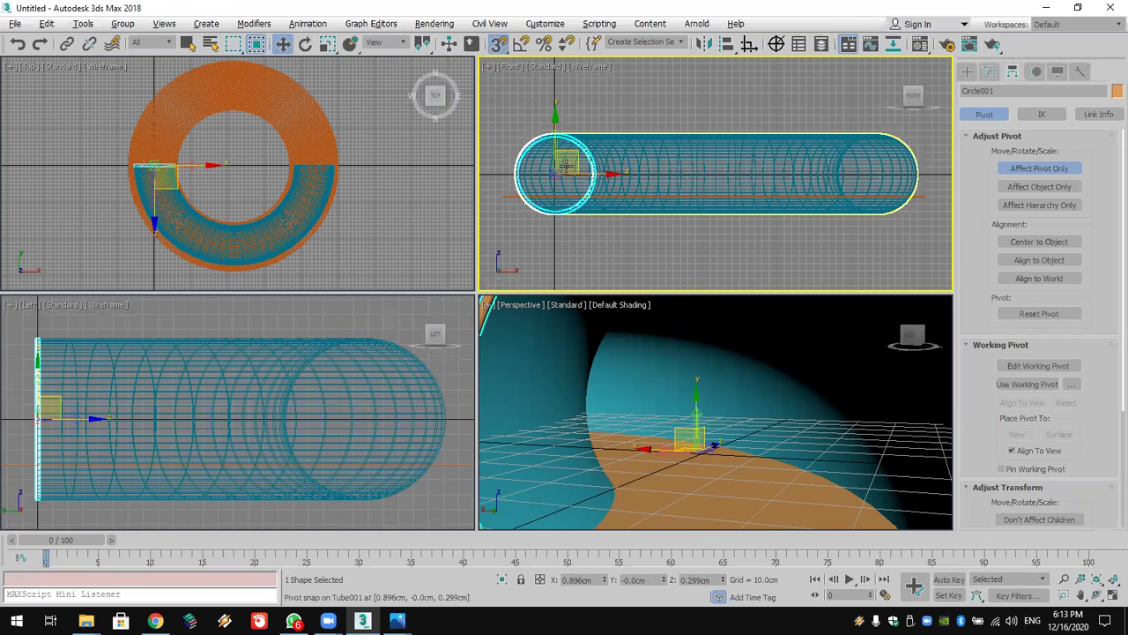
Step: Try to move the circle's pivot toward the ring's center in the top view, and undo the move
{"action": "left_click", "coordinate": [210, 170]}
{"action": "left_click_drag", "start_coordinate": [205, 166], "coordinate": [251, 168]}
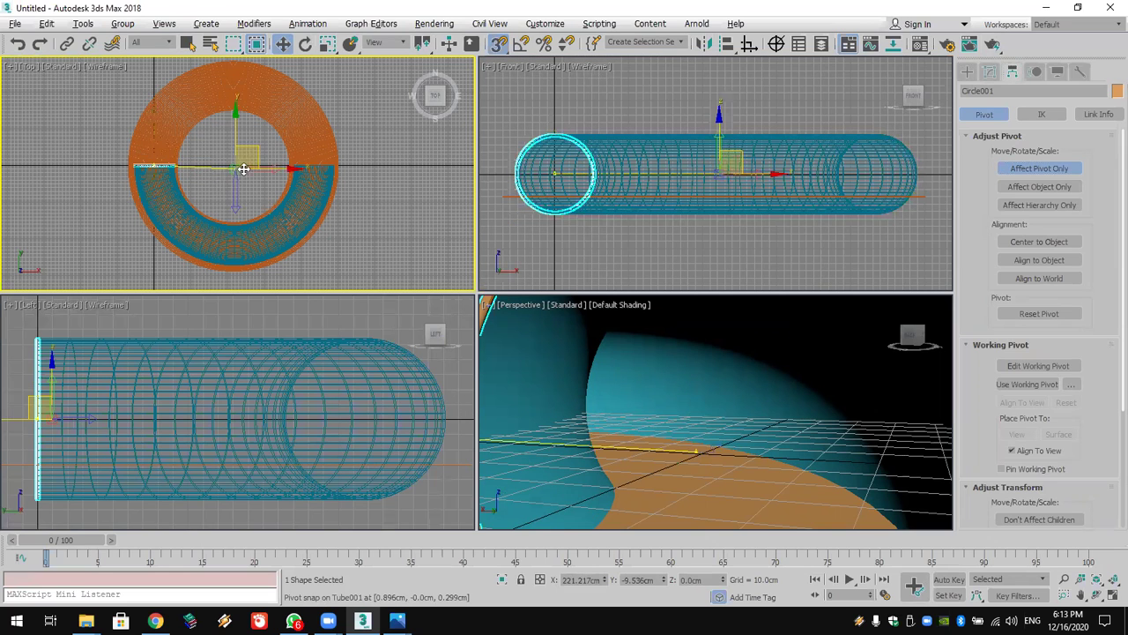
{"action": "left_click", "coordinate": [17, 45]}
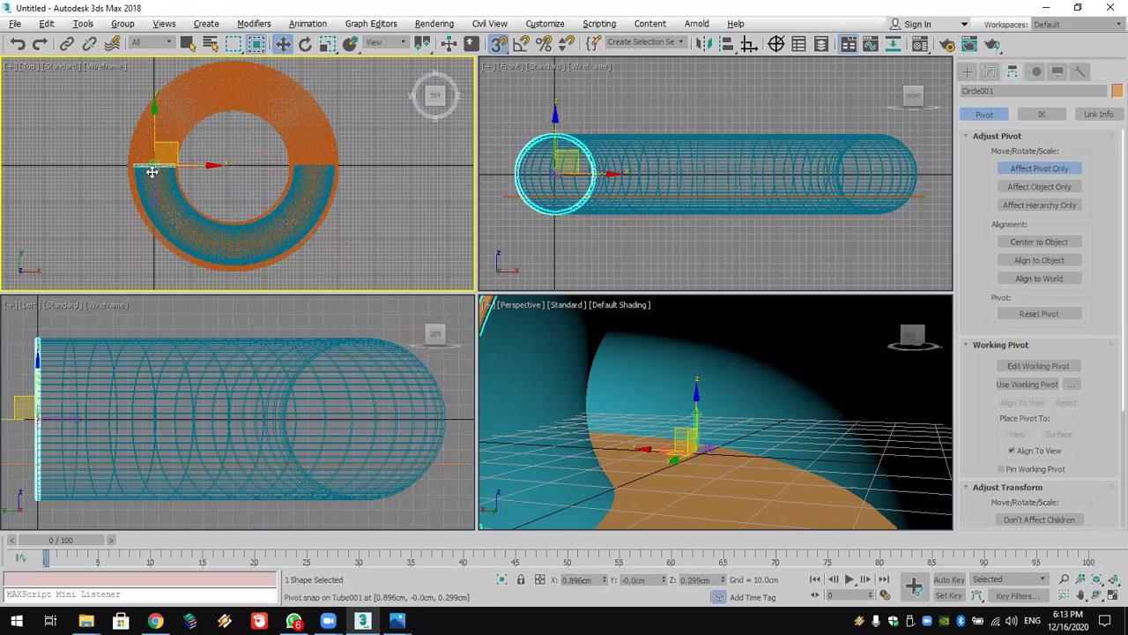
{"action": "left_click", "coordinate": [967, 71]}
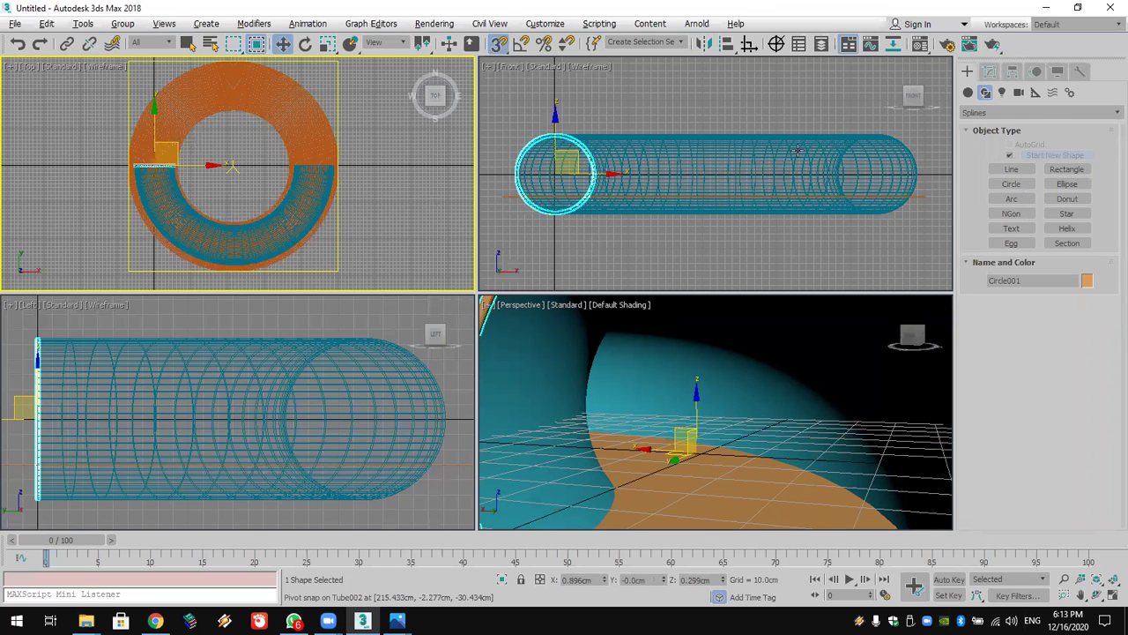
{"action": "left_click", "coordinate": [968, 92]}
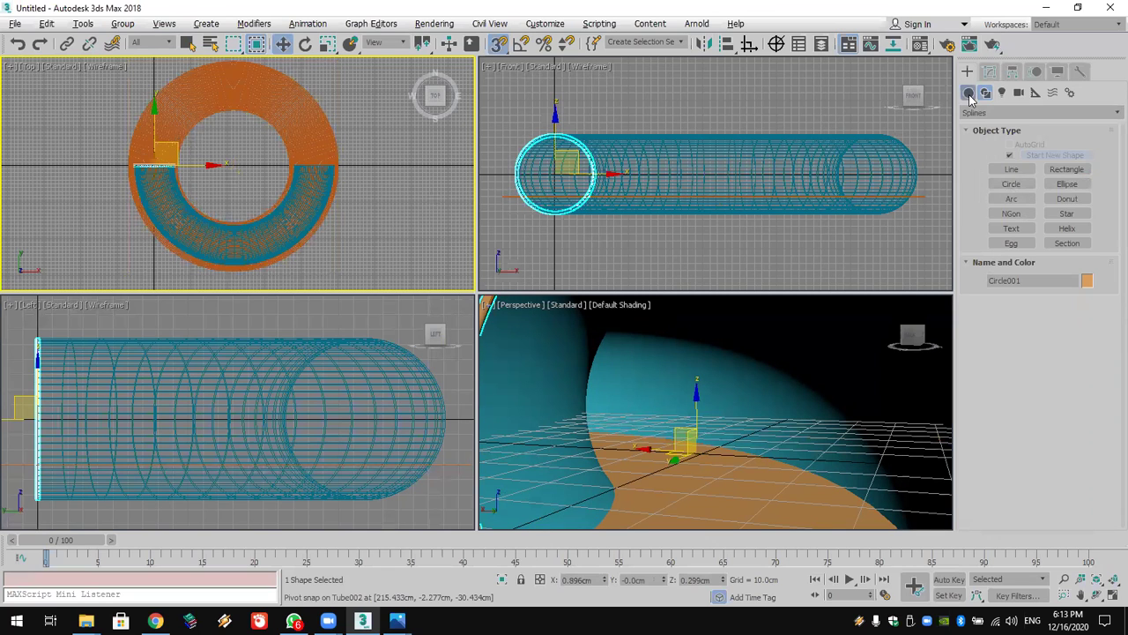
{"action": "left_click", "coordinate": [1011, 188]}
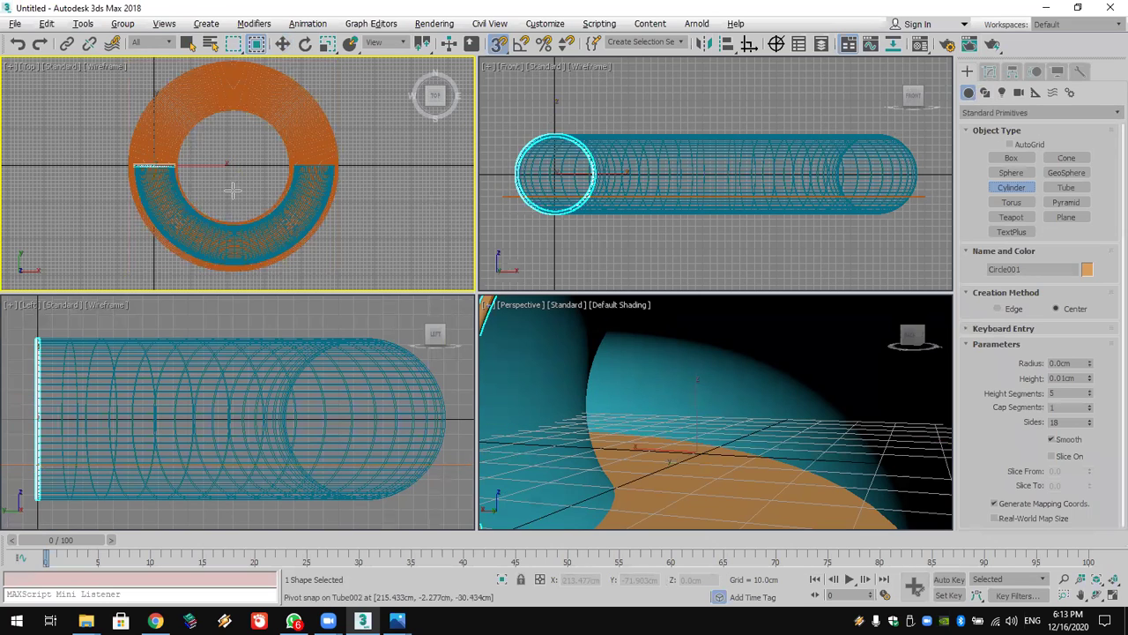
{"action": "left_click_drag", "start_coordinate": [232, 165], "coordinate": [256, 209]}
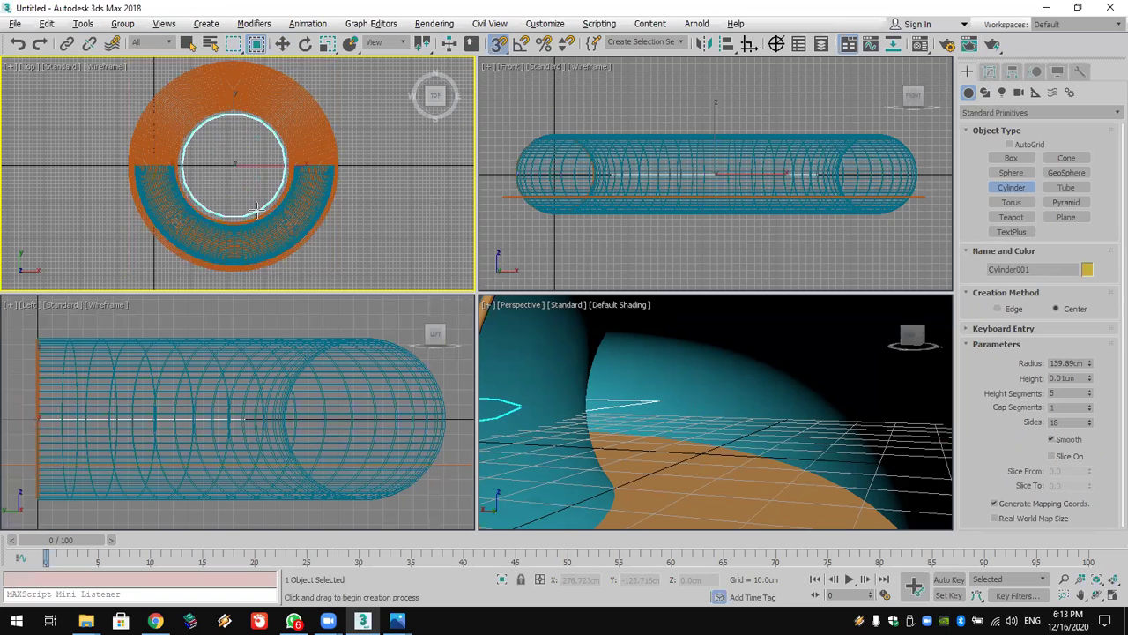
{"action": "right_click", "coordinate": [256, 209]}
{"action": "key", "text": "w"}
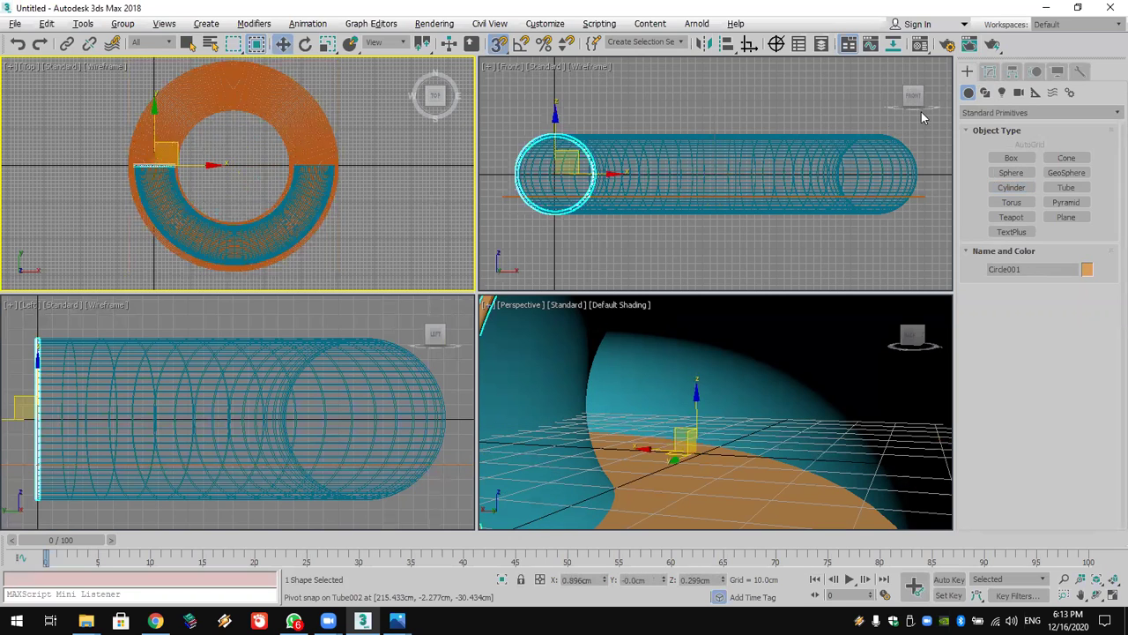
Step: Move only the circle's pivot onto the flat ring's pivot at its center, and turn off 3D snapping and pivot-only editing
{"action": "left_click", "coordinate": [989, 72]}
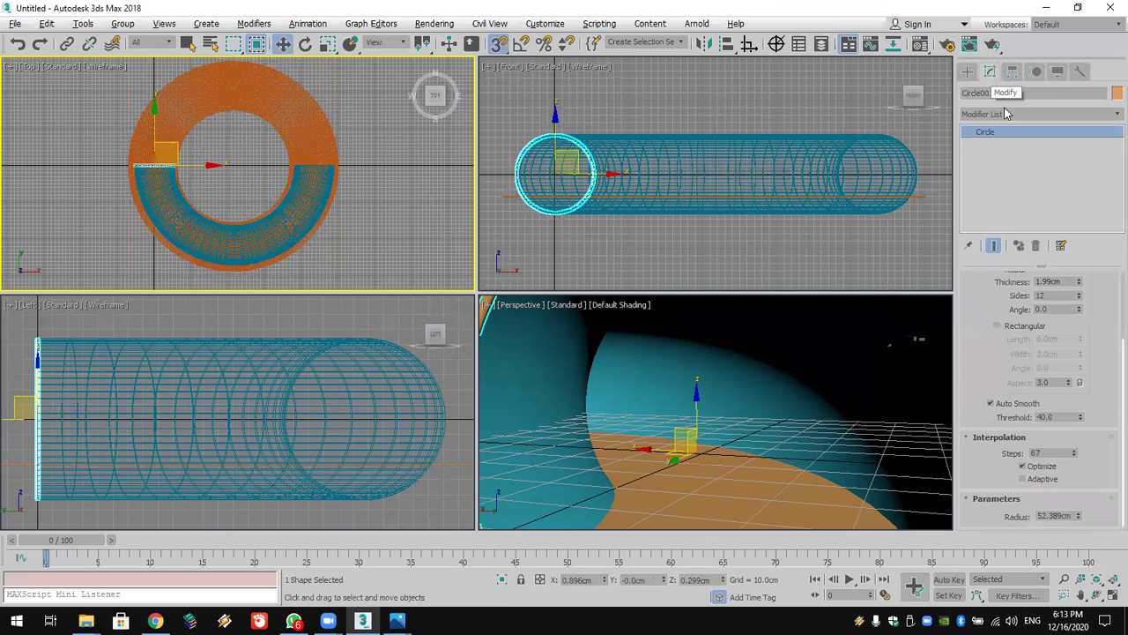
{"action": "left_click", "coordinate": [1012, 72]}
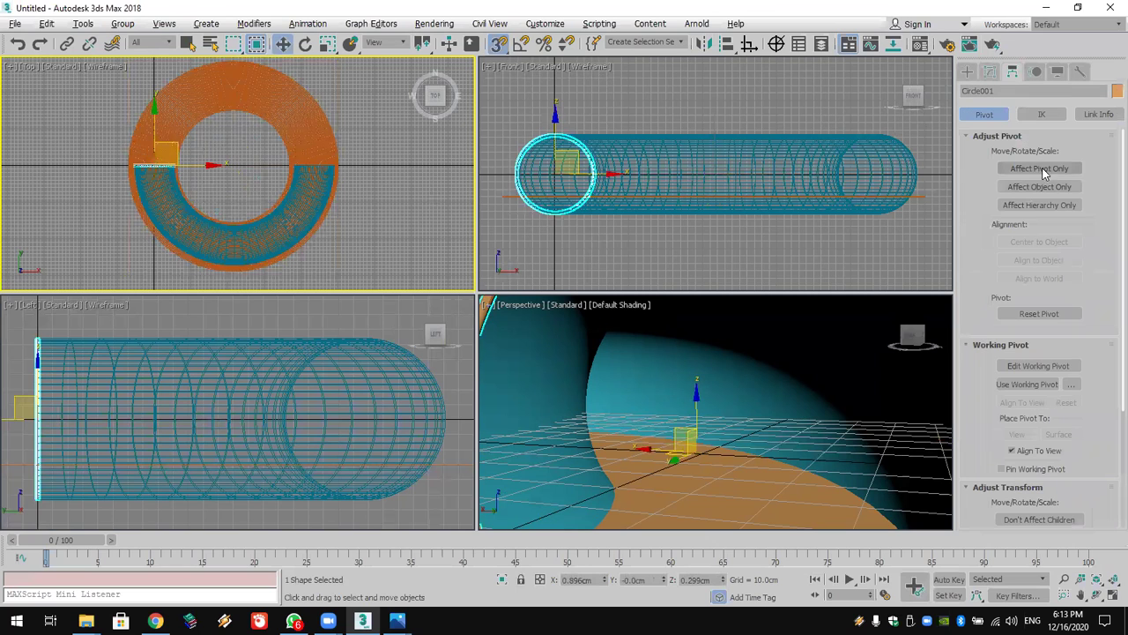
{"action": "left_click", "coordinate": [1039, 168]}
{"action": "left_click_drag", "start_coordinate": [154, 164], "coordinate": [286, 145]}
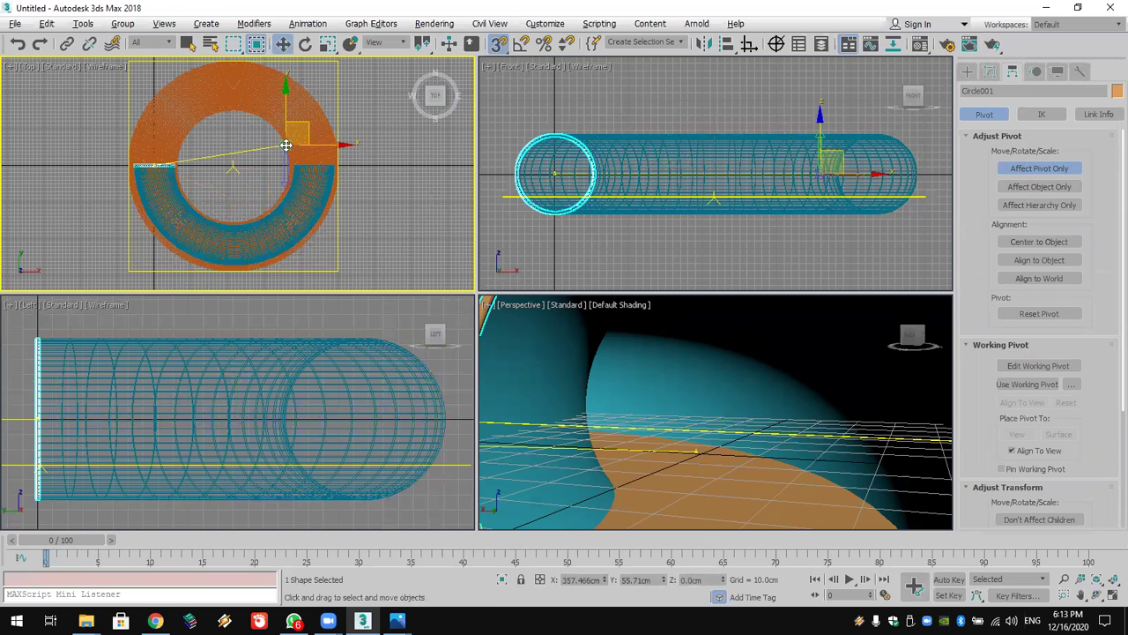
{"action": "left_click_drag", "start_coordinate": [286, 145], "coordinate": [232, 166]}
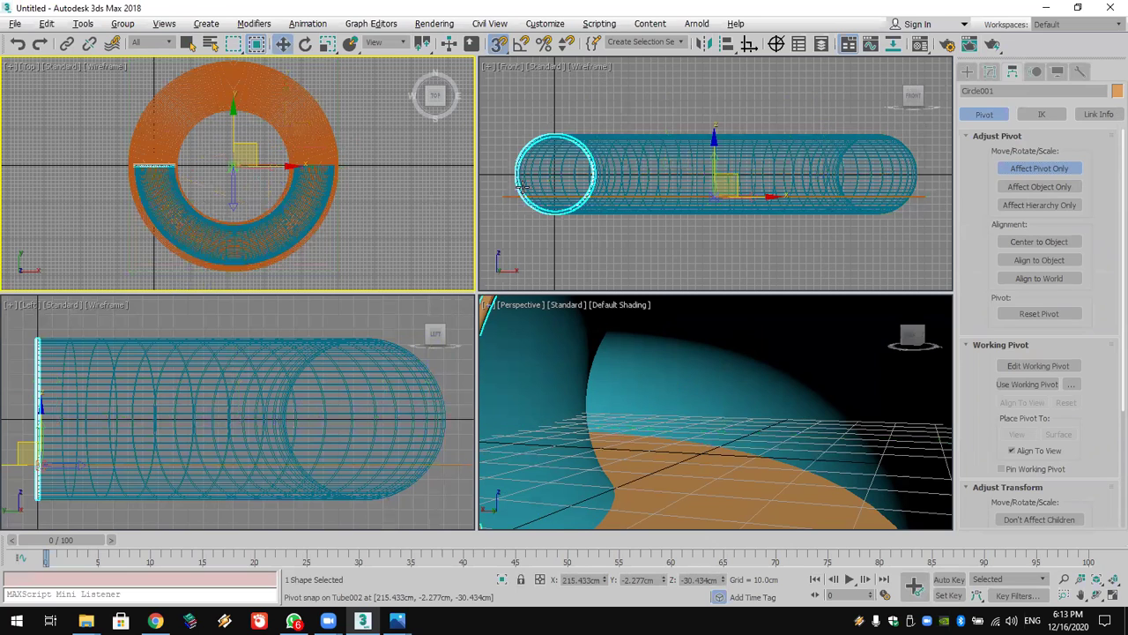
{"action": "mouse_move", "coordinate": [499, 46]}
{"action": "left_mouse_down"}
{"action": "mouse_move", "coordinate": [499, 92]}
{"action": "mouse_move", "coordinate": [499, 67]}
{"action": "left_mouse_up"}
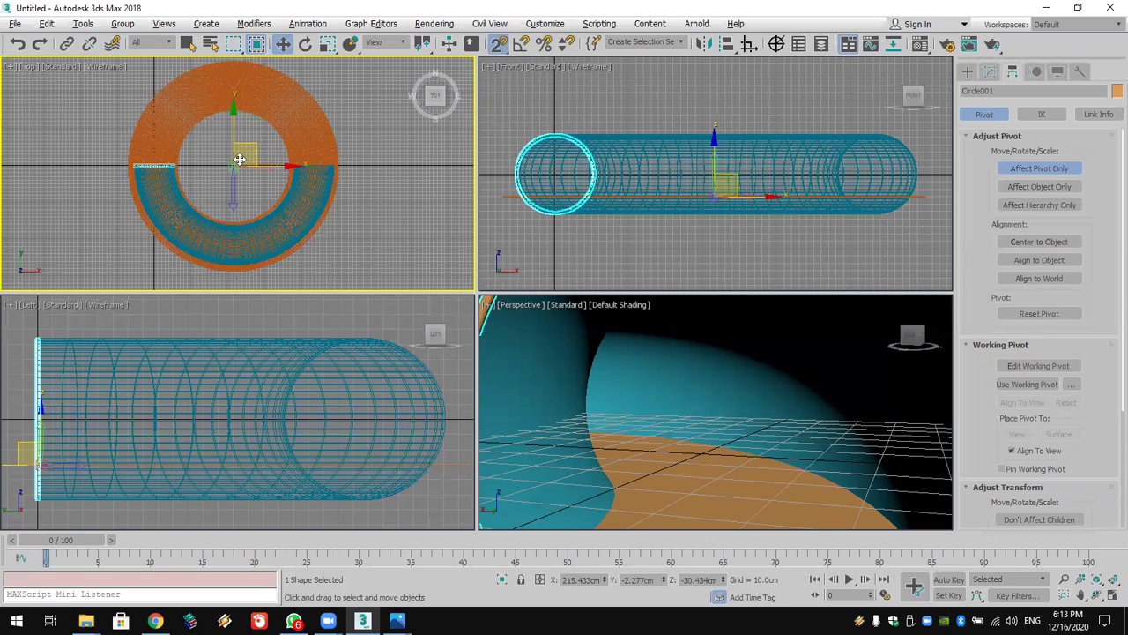
{"action": "left_click", "coordinate": [1040, 168]}
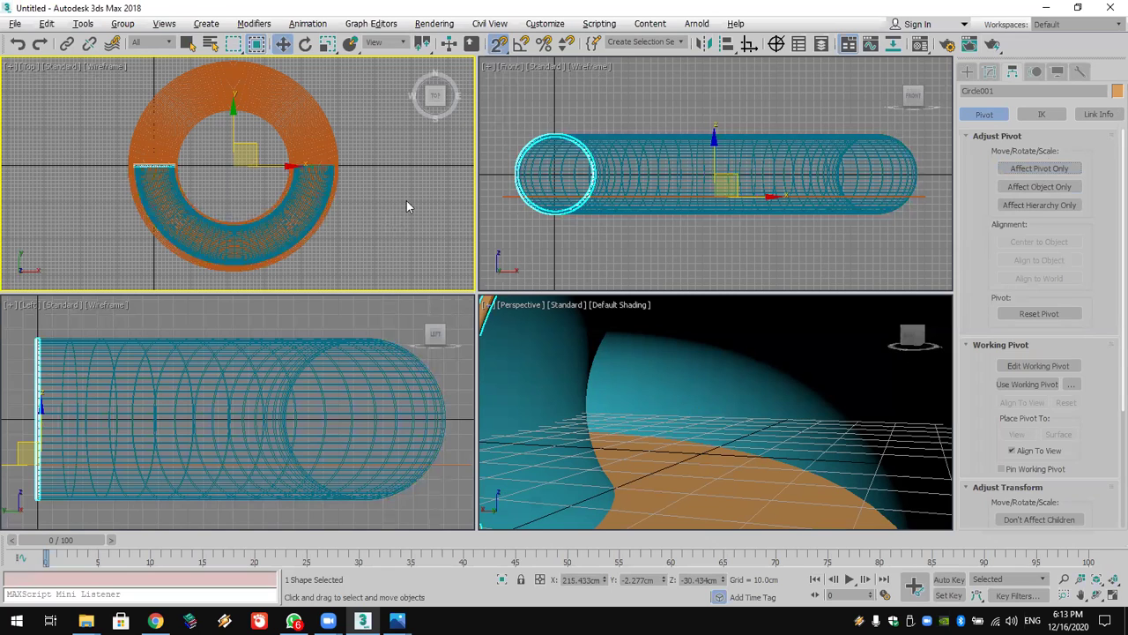
Step: Rotate the circle slightly into the tube around the ring's center and make 3 rotated copies spaced about 25.45° apart
{"action": "left_click", "coordinate": [305, 45]}
{"action": "mouse_move", "coordinate": [276, 137]}
{"action": "left_mouse_down"}
{"action": "mouse_move", "coordinate": [279, 187]}
{"action": "mouse_move", "coordinate": [266, 95]}
{"action": "left_mouse_up"}
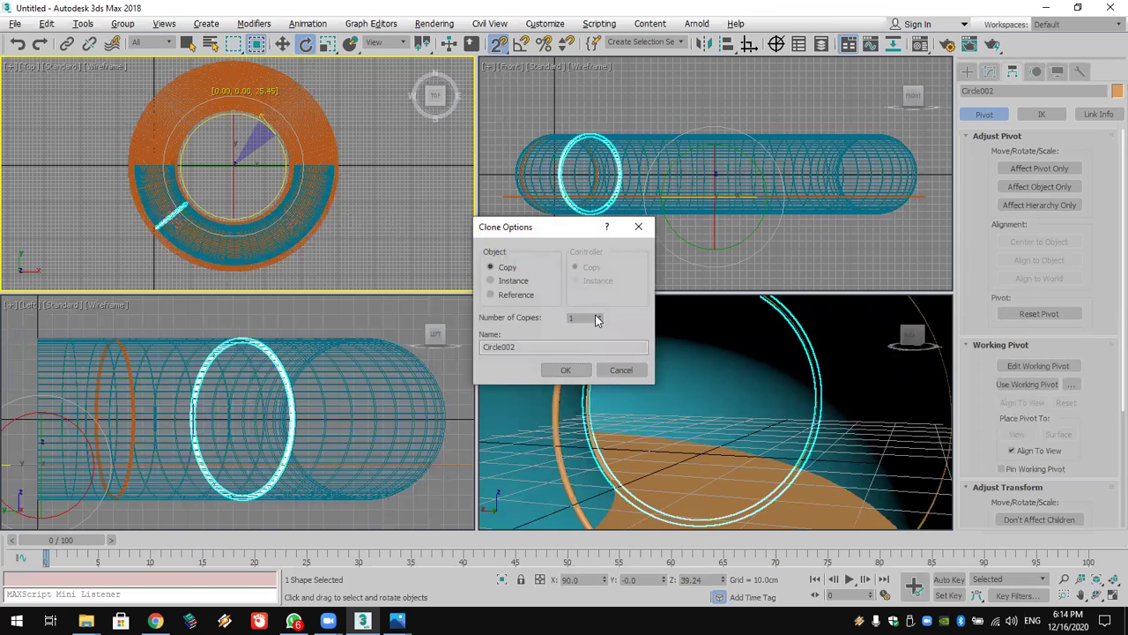
{"action": "left_click", "coordinate": [566, 369]}
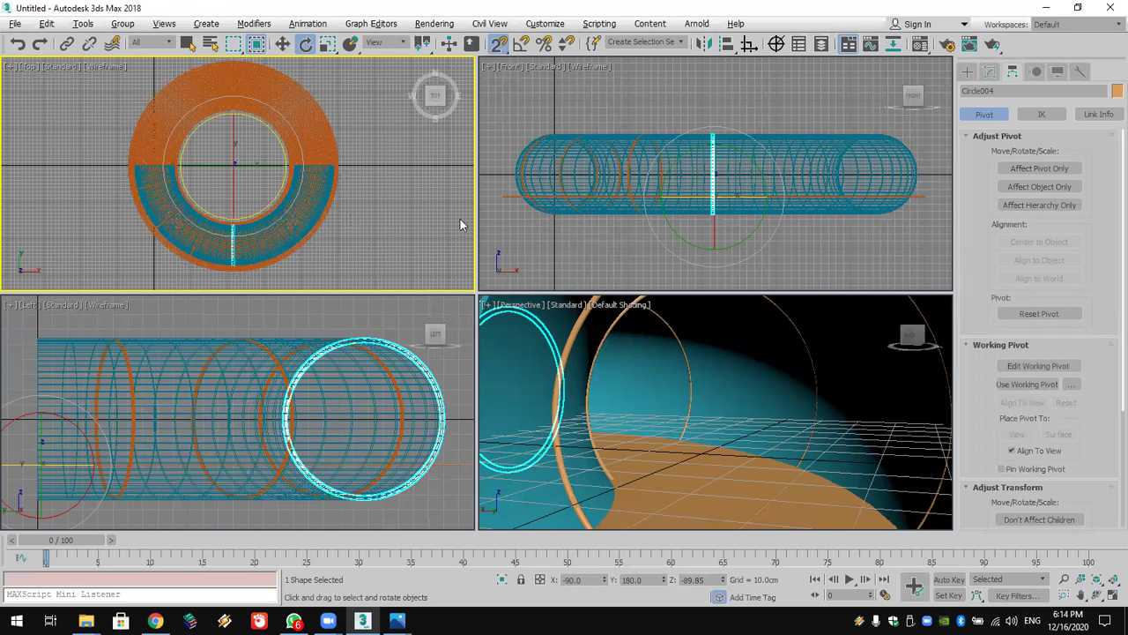
Step: Isolate the flat ring and the bent tube together, and exit isolation
{"action": "right_click", "coordinate": [386, 172]}
{"action": "left_click", "coordinate": [343, 130]}
{"action": "left_click", "coordinate": [335, 128]}
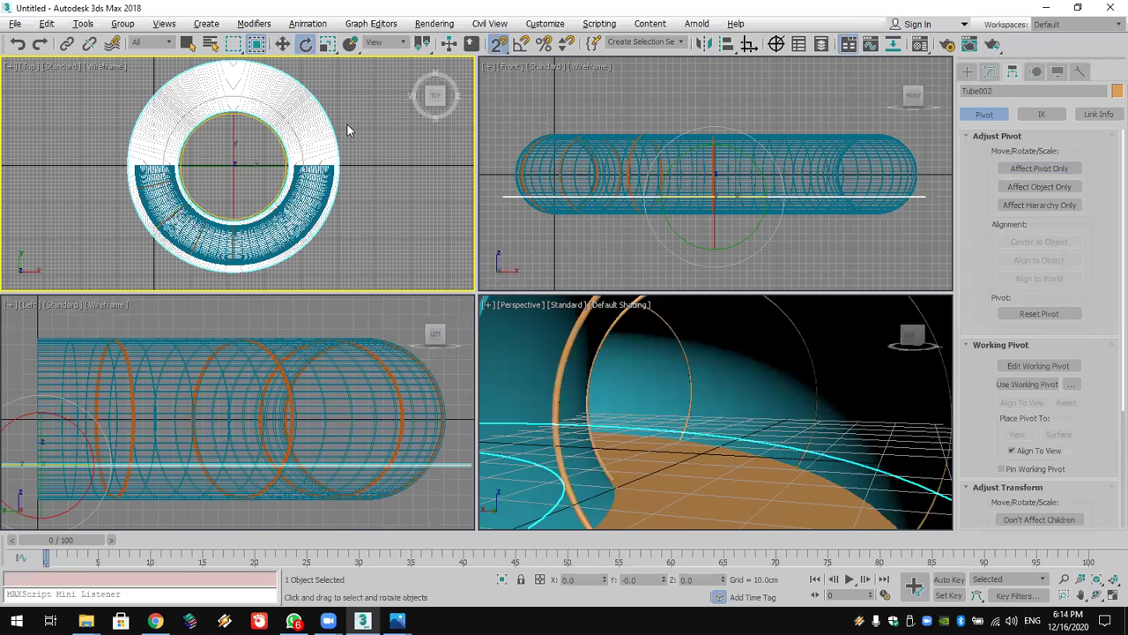
{"action": "left_click", "coordinate": [283, 44]}
{"action": "left_click", "coordinate": [298, 217], "text": "ctrl"}
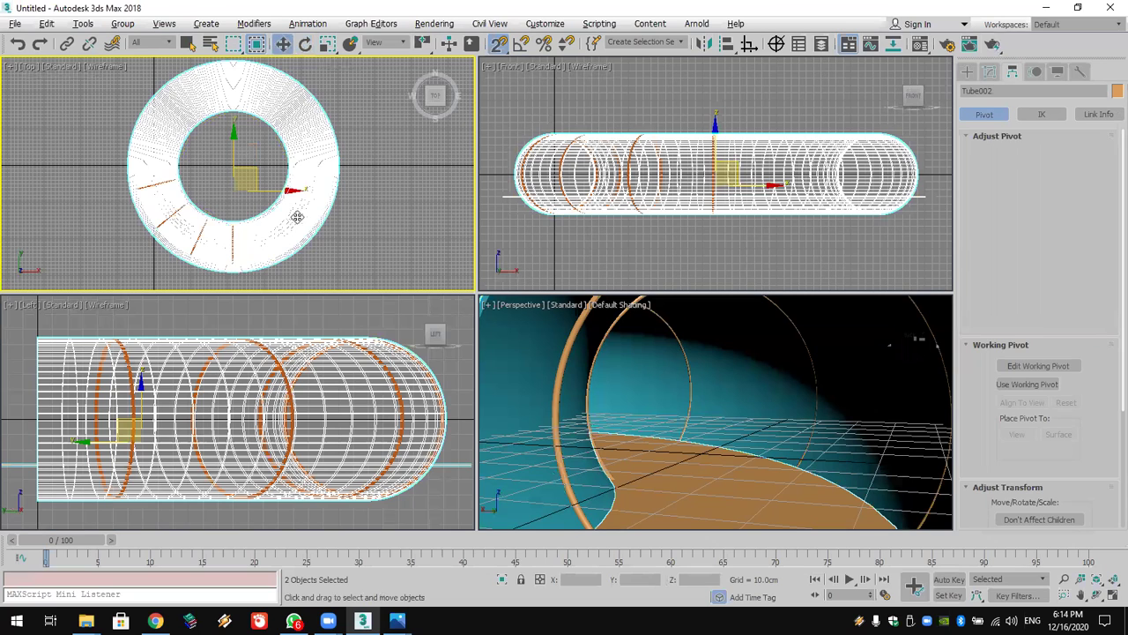
{"action": "key", "text": "z"}
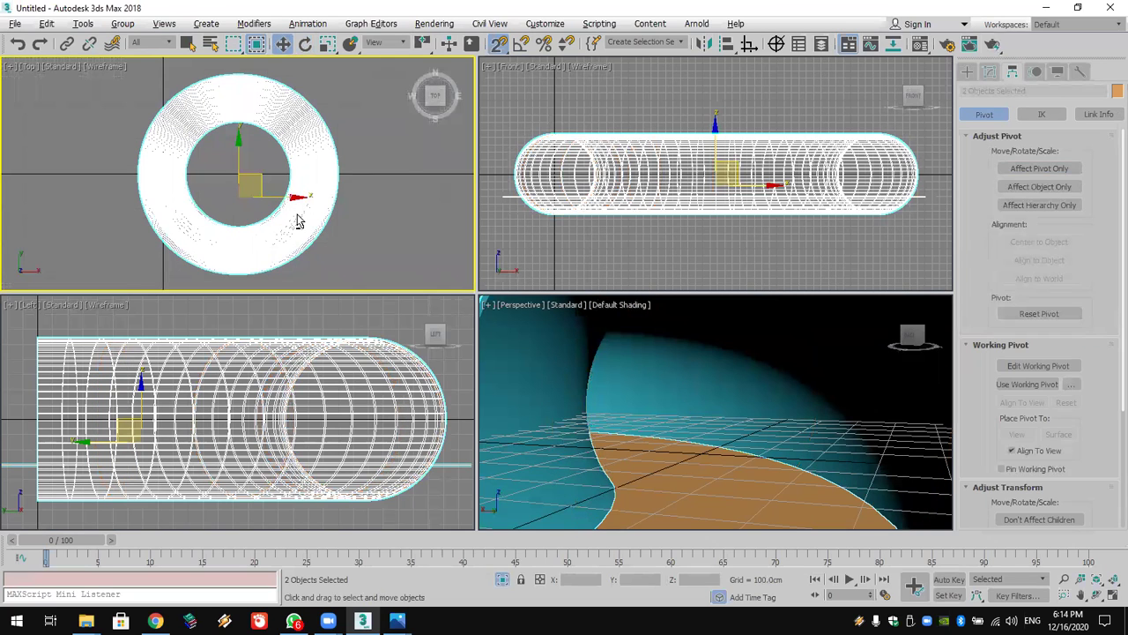
{"action": "left_click", "coordinate": [115, 111]}
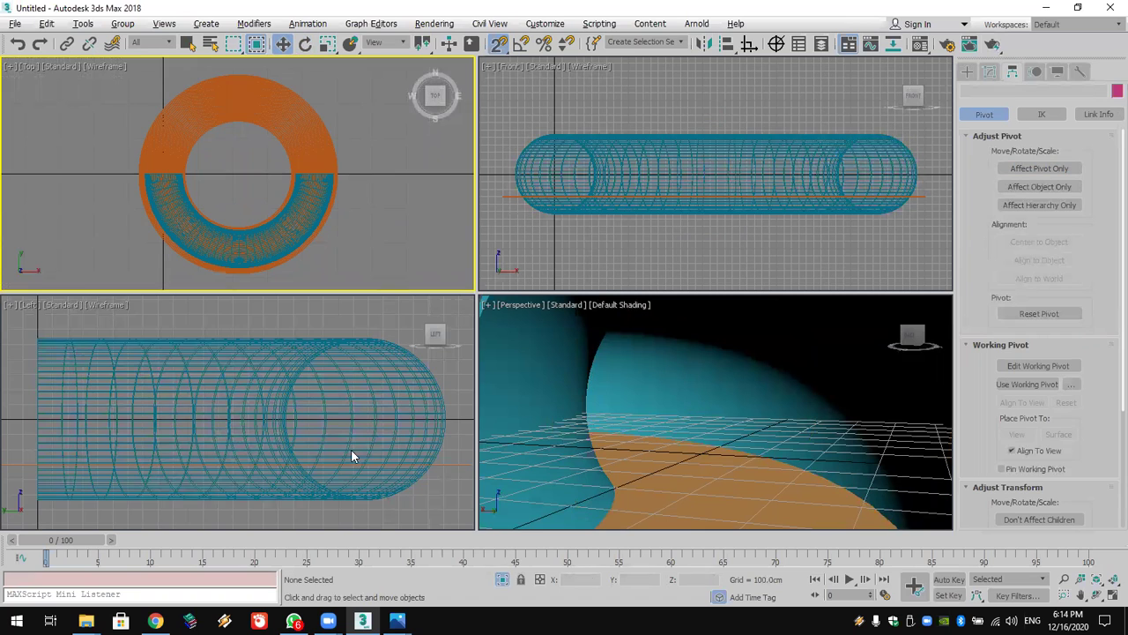
{"action": "key", "text": "z"}
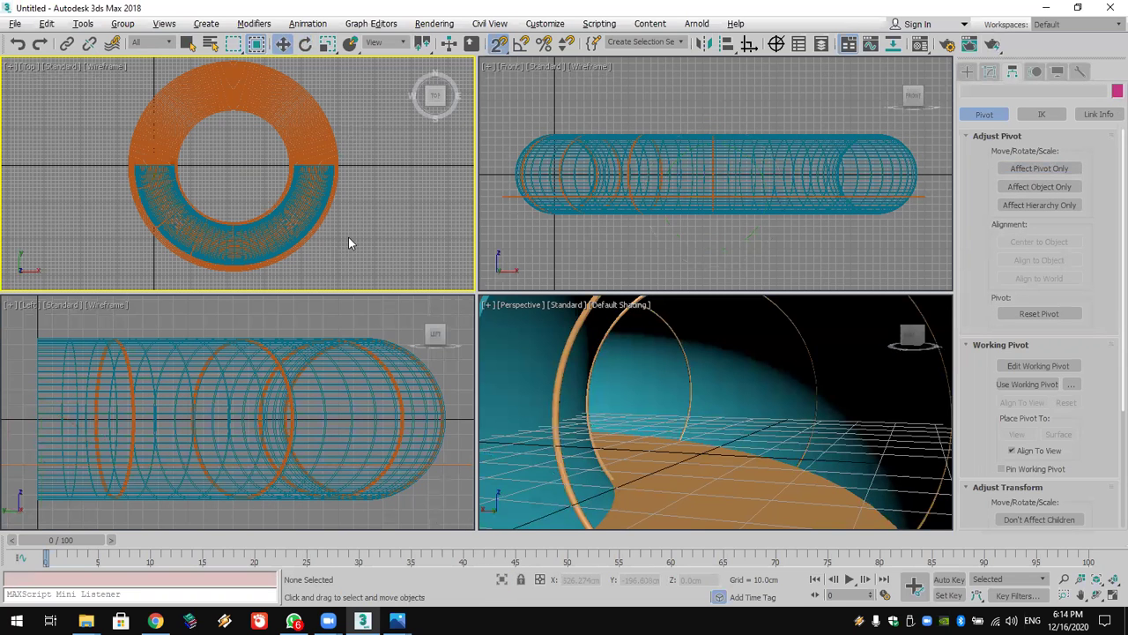
{"action": "left_click", "coordinate": [385, 375]}
{"action": "left_click", "coordinate": [388, 375]}
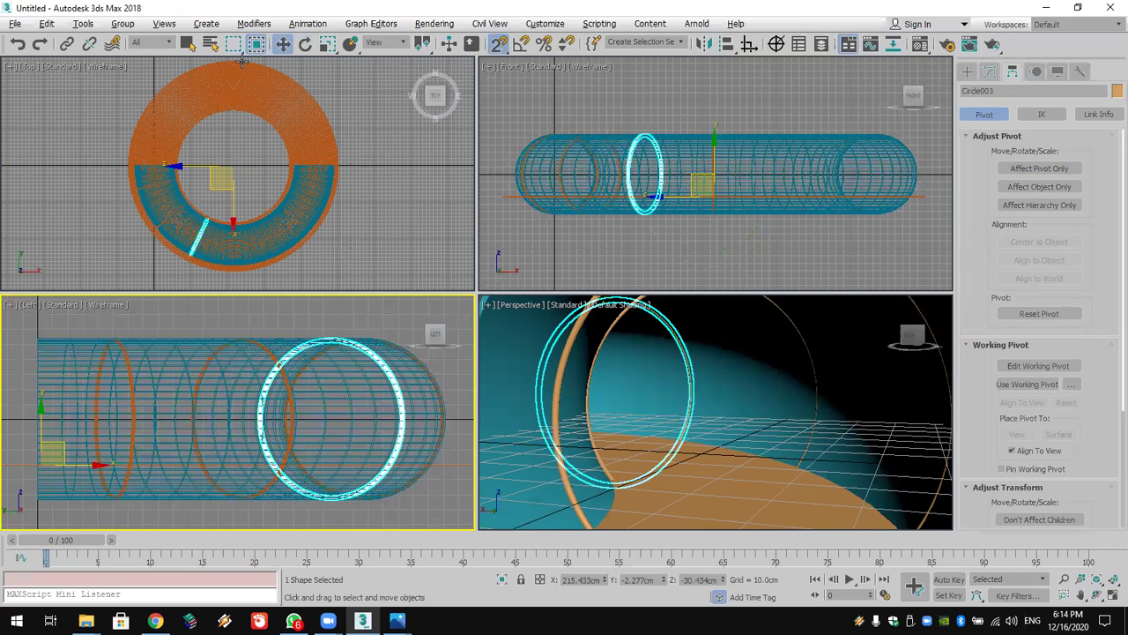
Step: Select Tube001 and Tube002 by name with shapes filtered out of the scene list, and hide both objects
{"action": "left_click", "coordinate": [210, 44]}
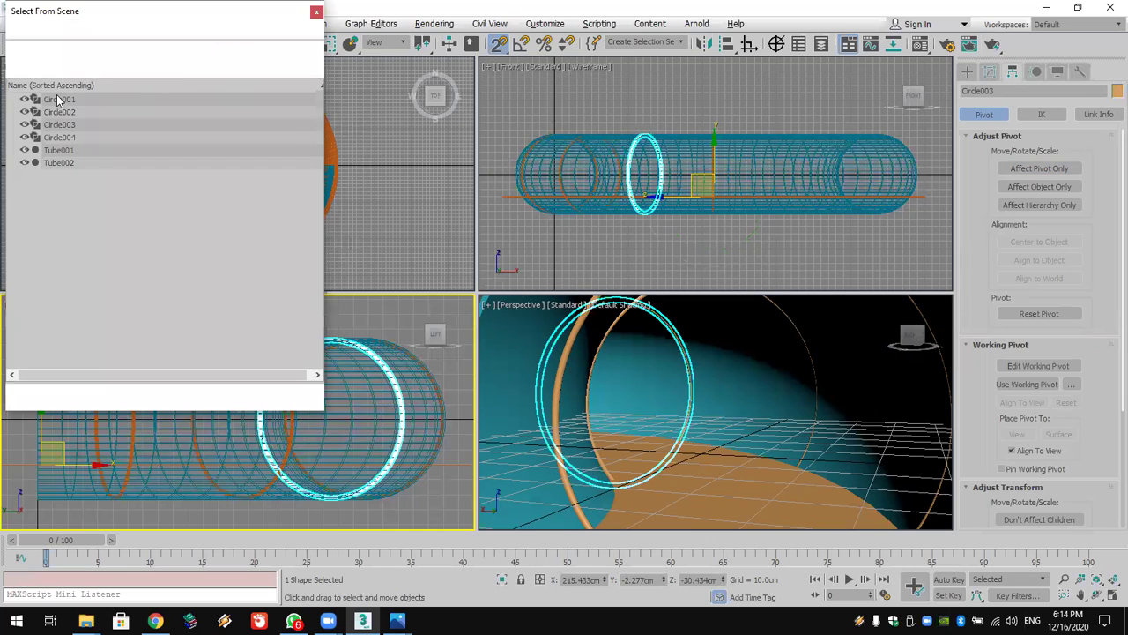
{"action": "left_click", "coordinate": [30, 51]}
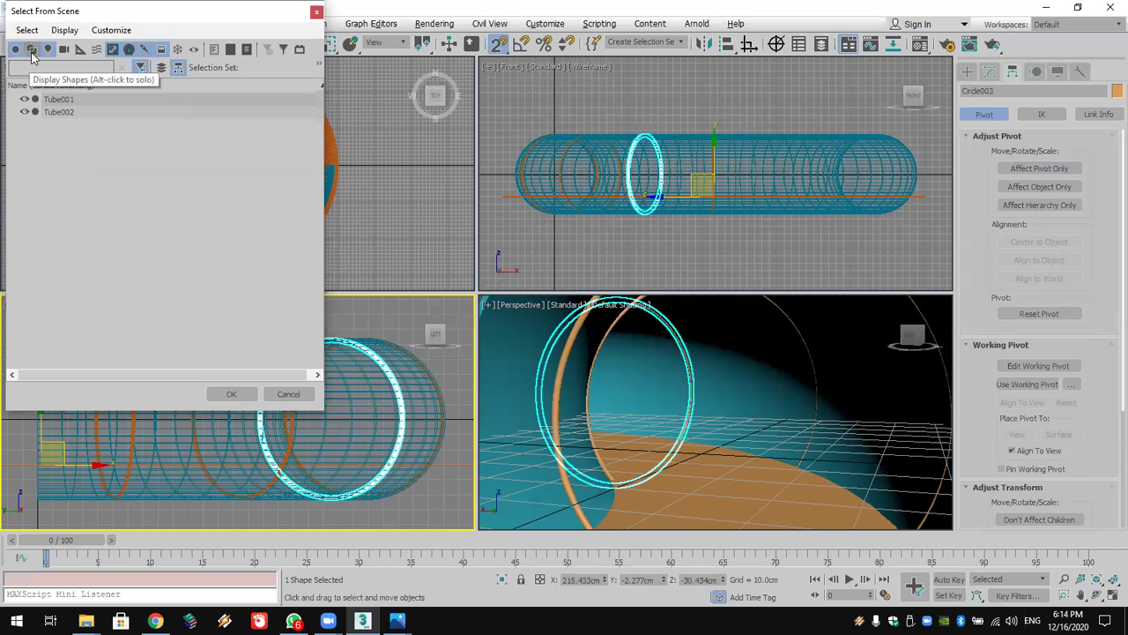
{"action": "left_click", "coordinate": [74, 98]}
{"action": "left_click", "coordinate": [76, 128]}
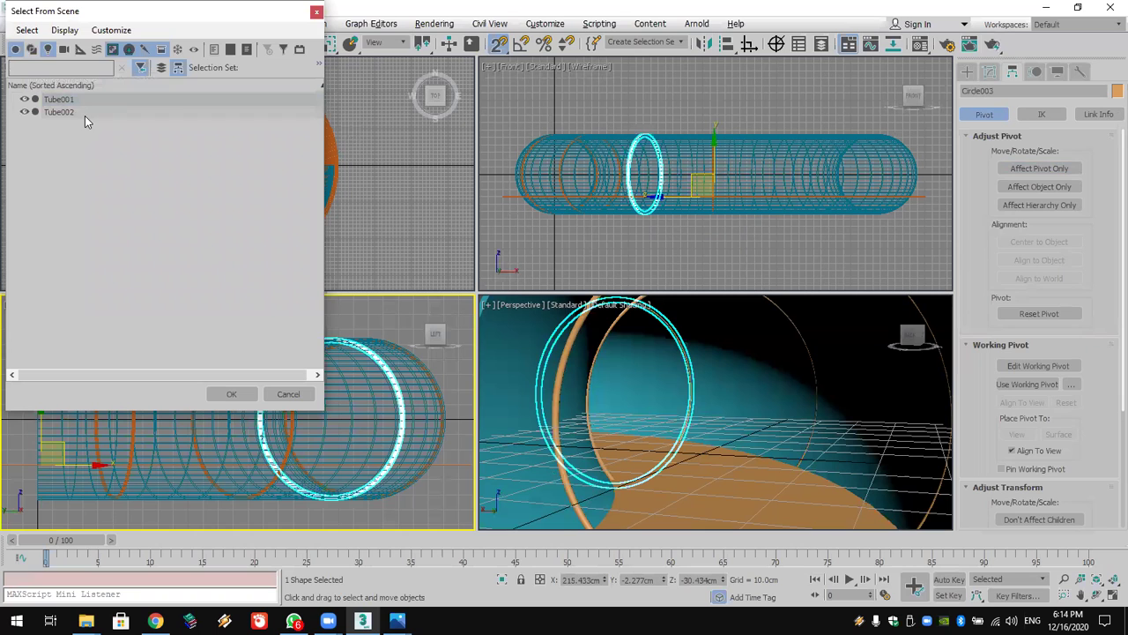
{"action": "left_click", "coordinate": [82, 113], "text": "shift"}
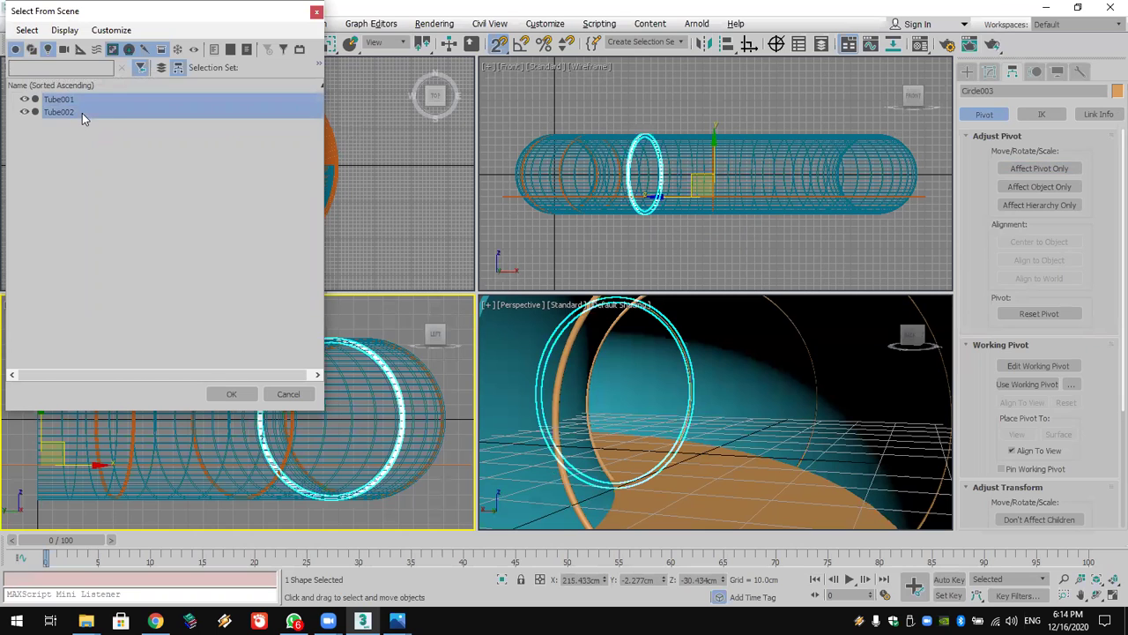
{"action": "left_click", "coordinate": [231, 394]}
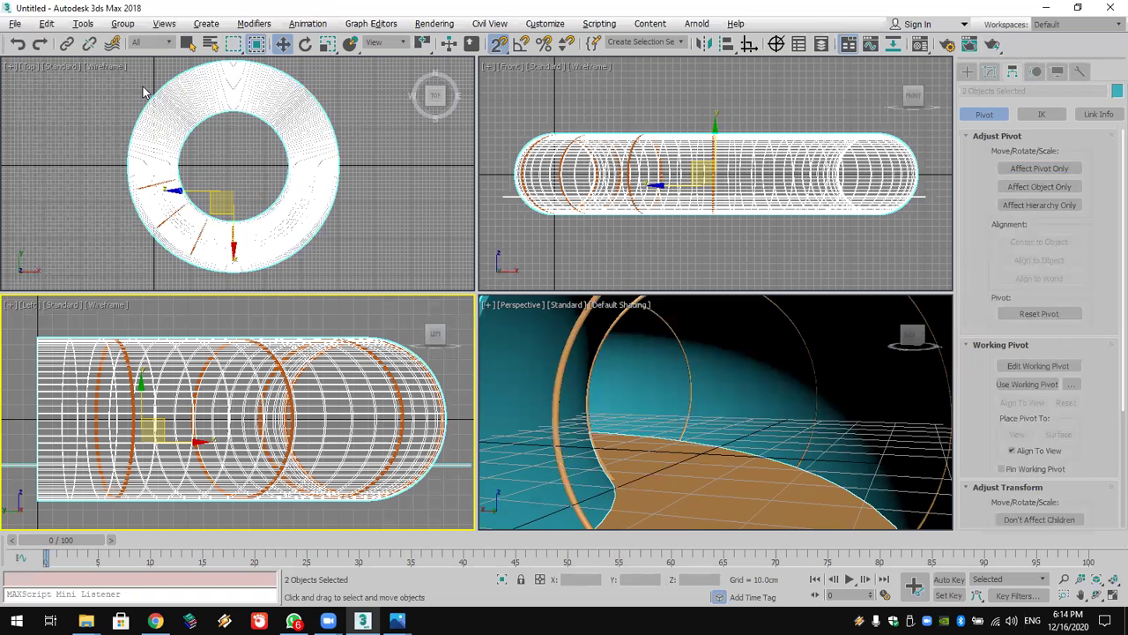
{"action": "right_click", "coordinate": [147, 111]}
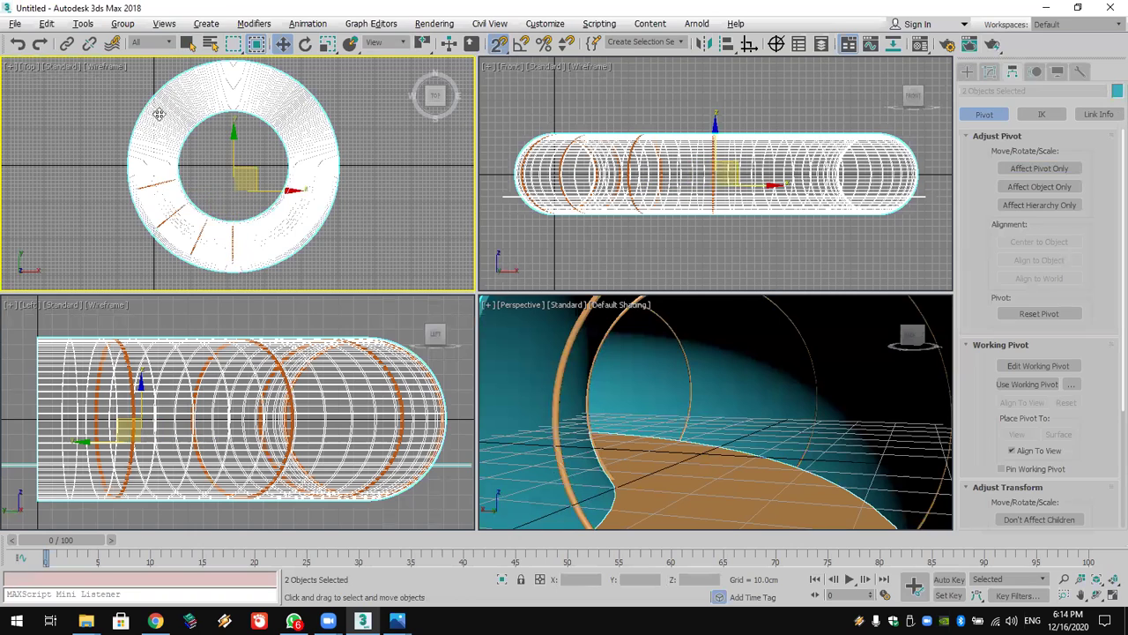
{"action": "right_click", "coordinate": [161, 158]}
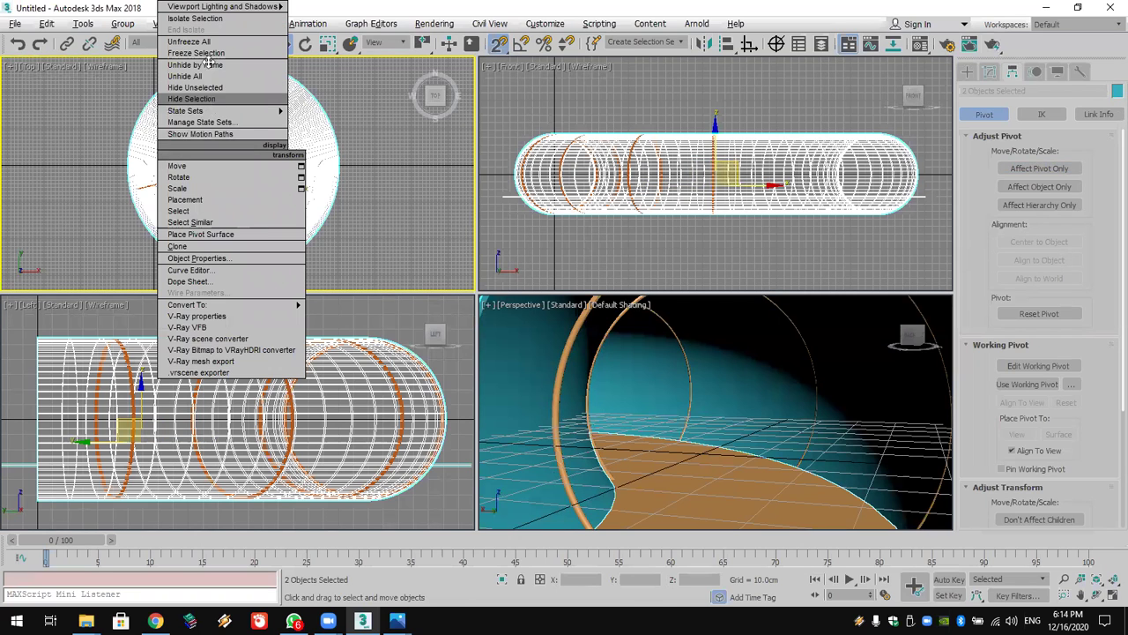
{"action": "left_click", "coordinate": [212, 99]}
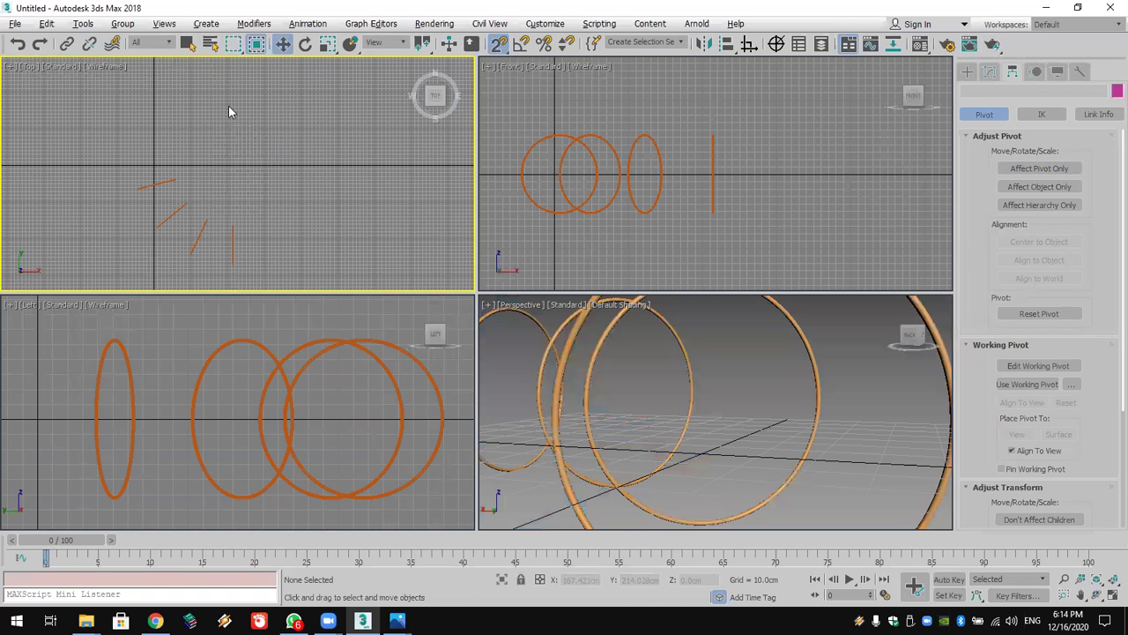
Step: Select the end circle at the lowest point of the bend and show its modifier stack
{"action": "left_click", "coordinate": [235, 255]}
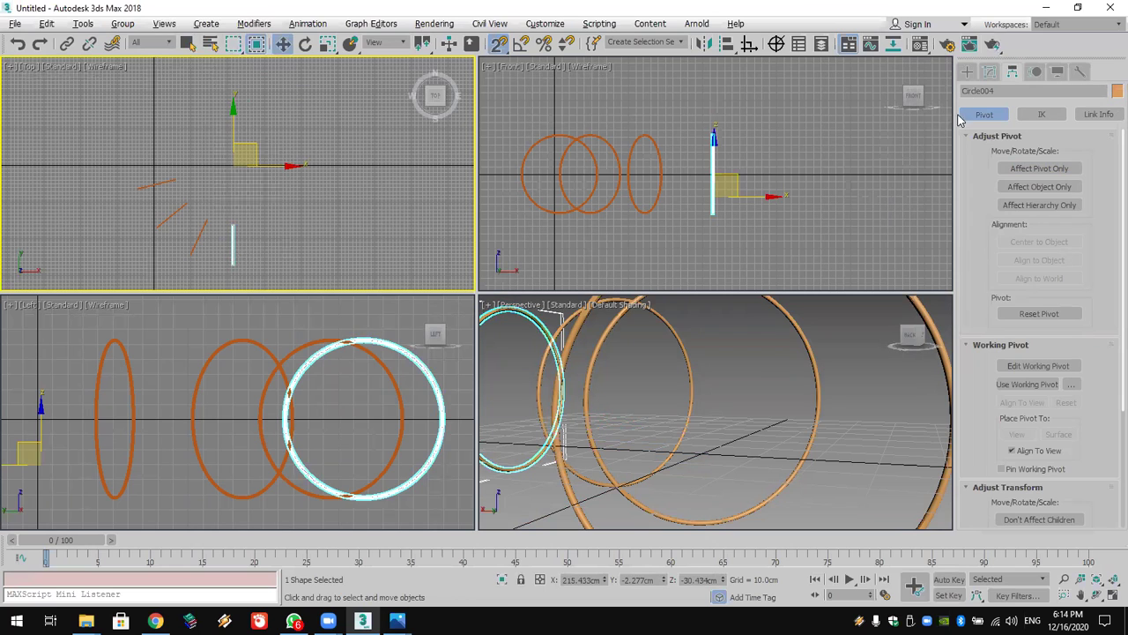
{"action": "left_click", "coordinate": [989, 72]}
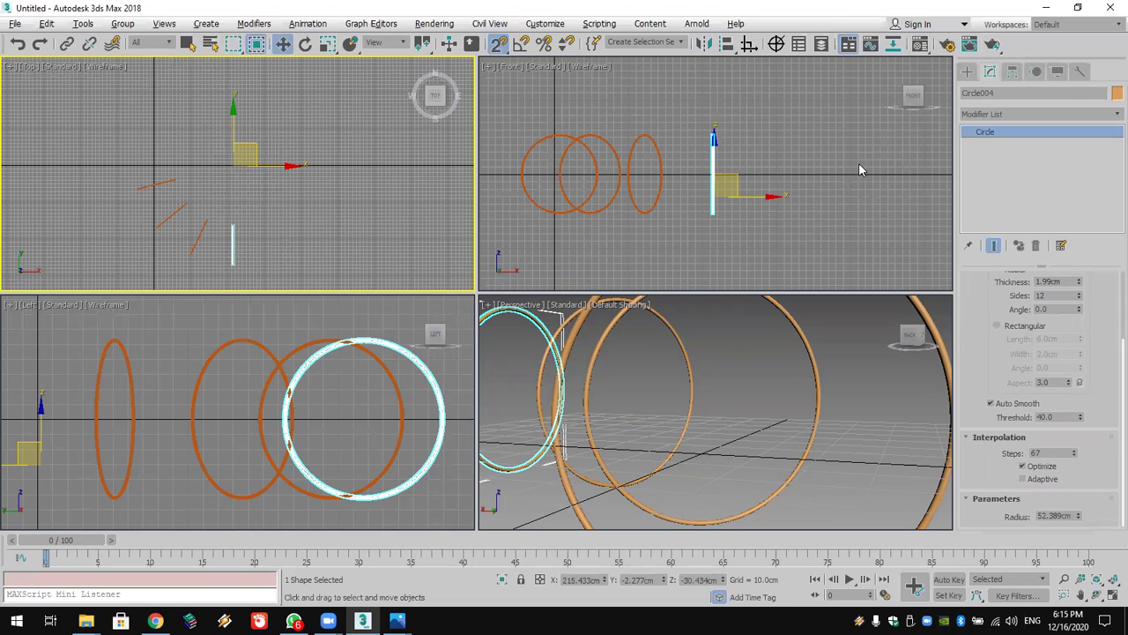
{"action": "left_click", "coordinate": [715, 197]}
{"action": "right_click", "coordinate": [715, 196]}
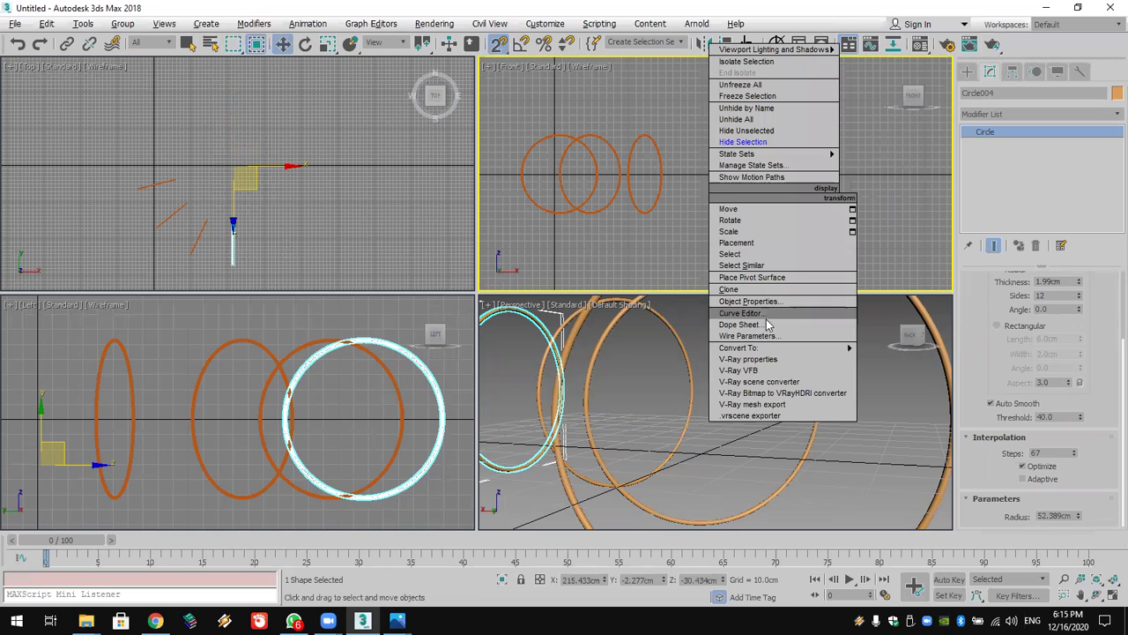
{"action": "mouse_move", "coordinate": [774, 352]}
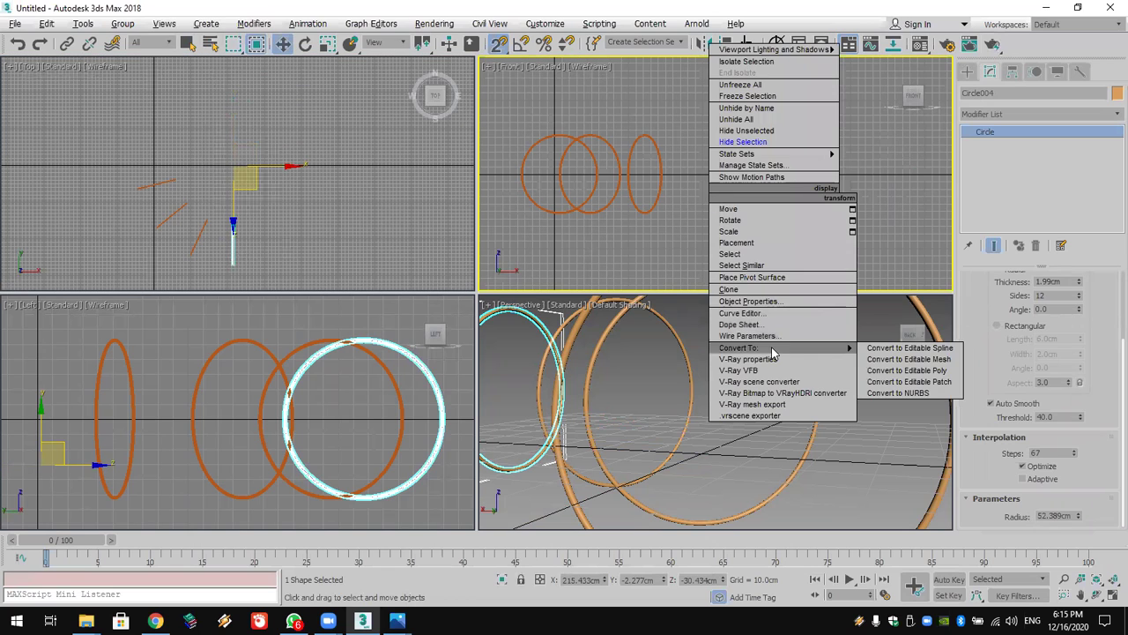
{"action": "left_click", "coordinate": [883, 370]}
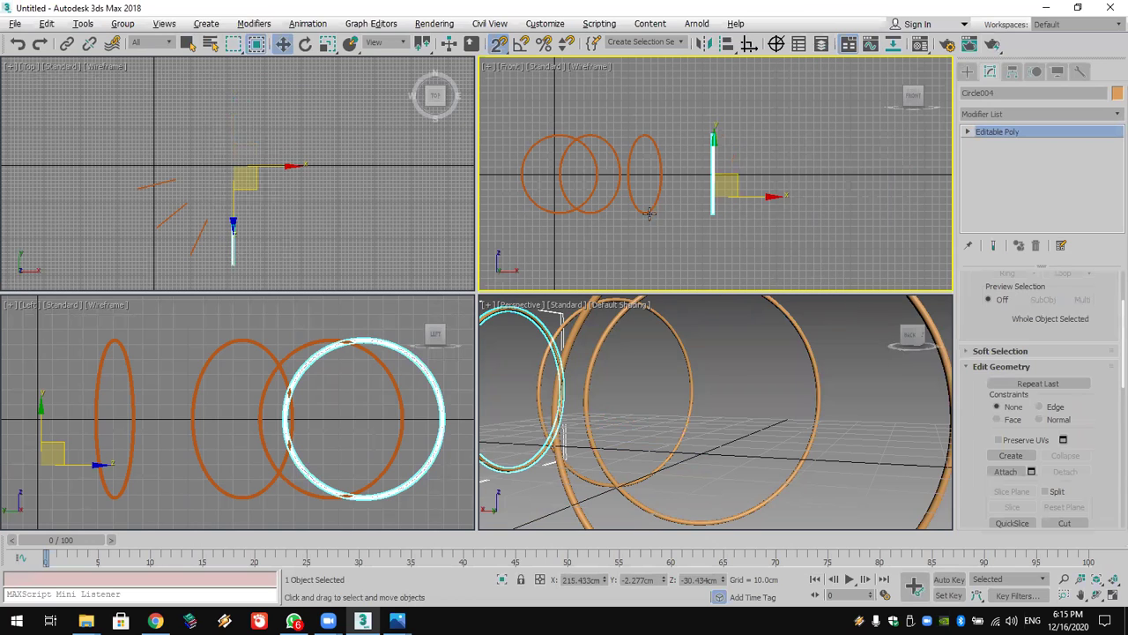
{"action": "left_click", "coordinate": [1001, 472]}
{"action": "key", "text": "ctrl+z"}
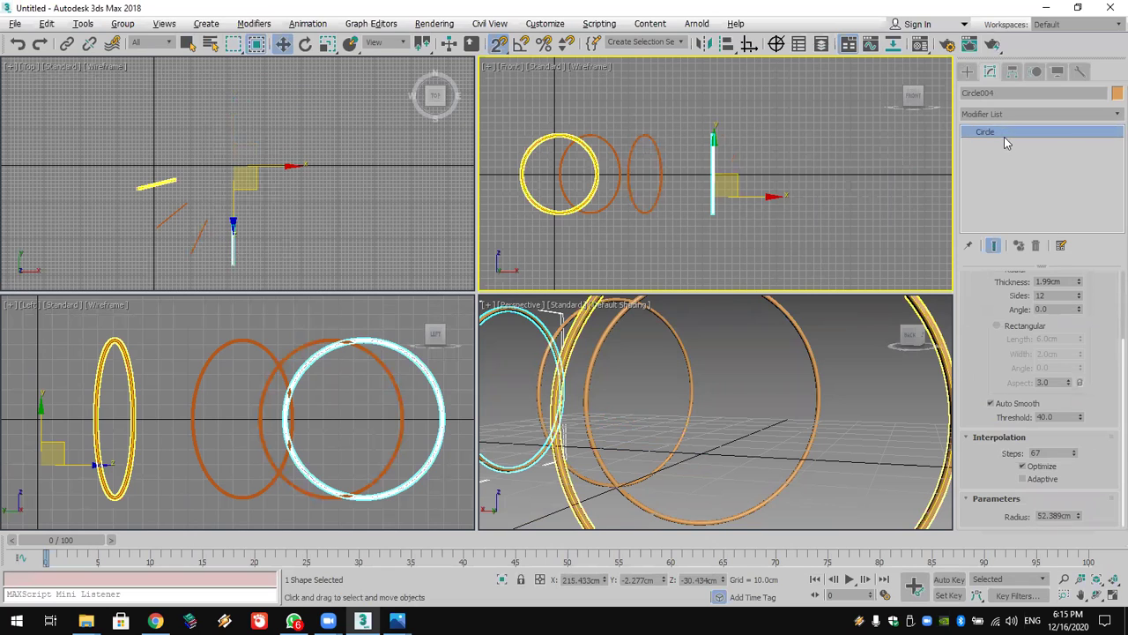
Step: Add an Edit Spline modifier to the selected circle and attach the other three circles to it
{"action": "left_click", "coordinate": [1007, 117]}
{"action": "key", "text": "e"}
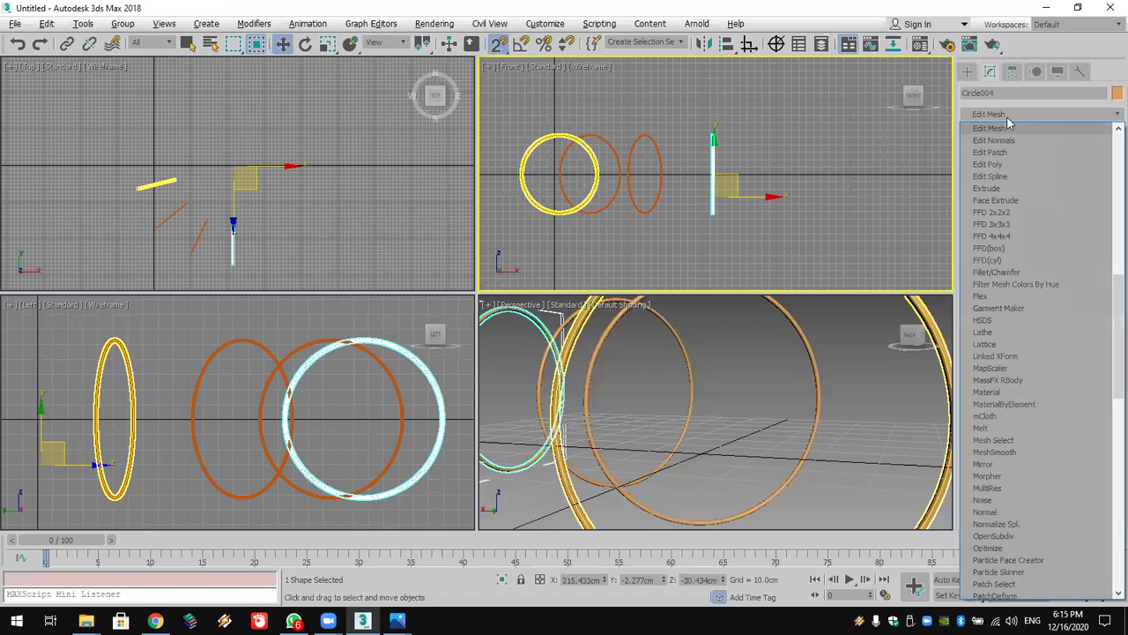
{"action": "left_click", "coordinate": [1019, 175]}
{"action": "left_click", "coordinate": [1011, 484]}
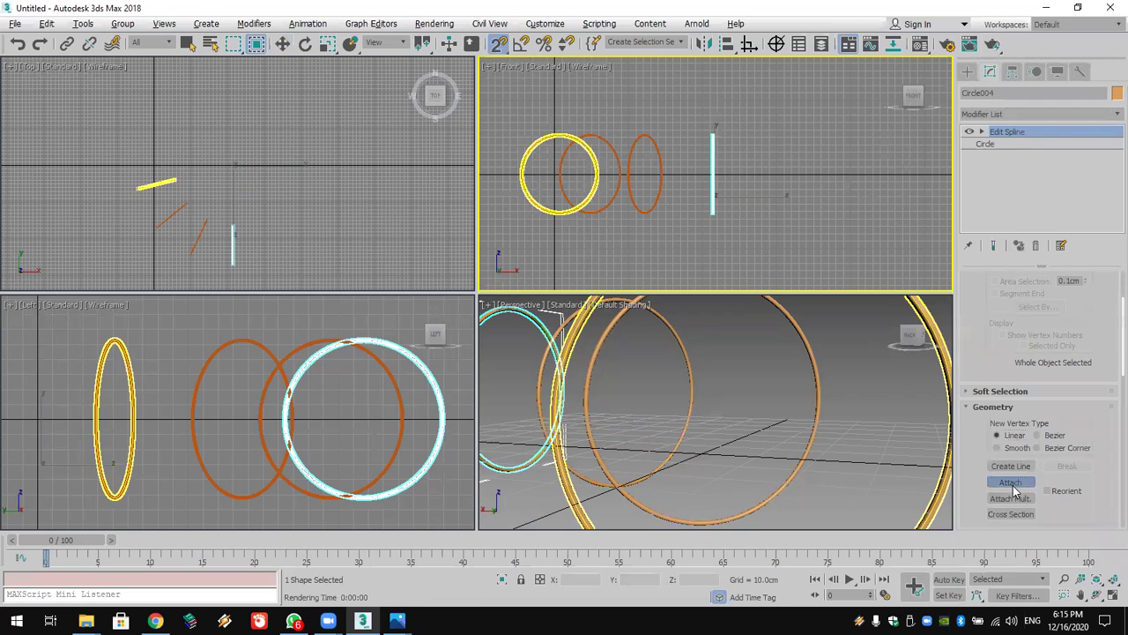
{"action": "left_click", "coordinate": [648, 212]}
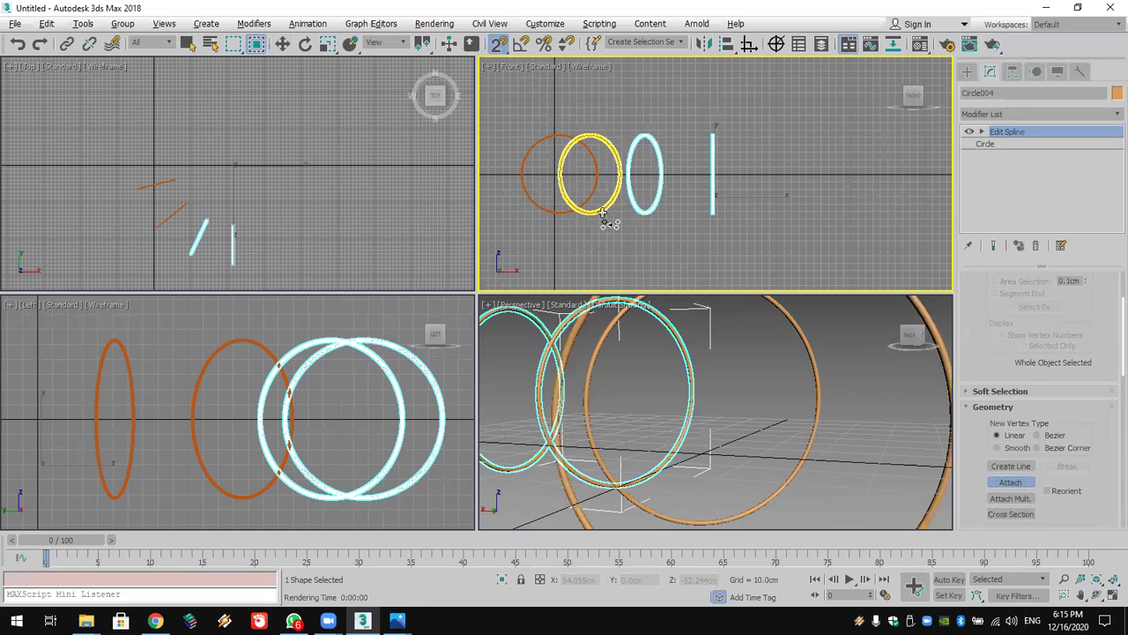
{"action": "left_click", "coordinate": [581, 214]}
{"action": "left_click", "coordinate": [553, 217]}
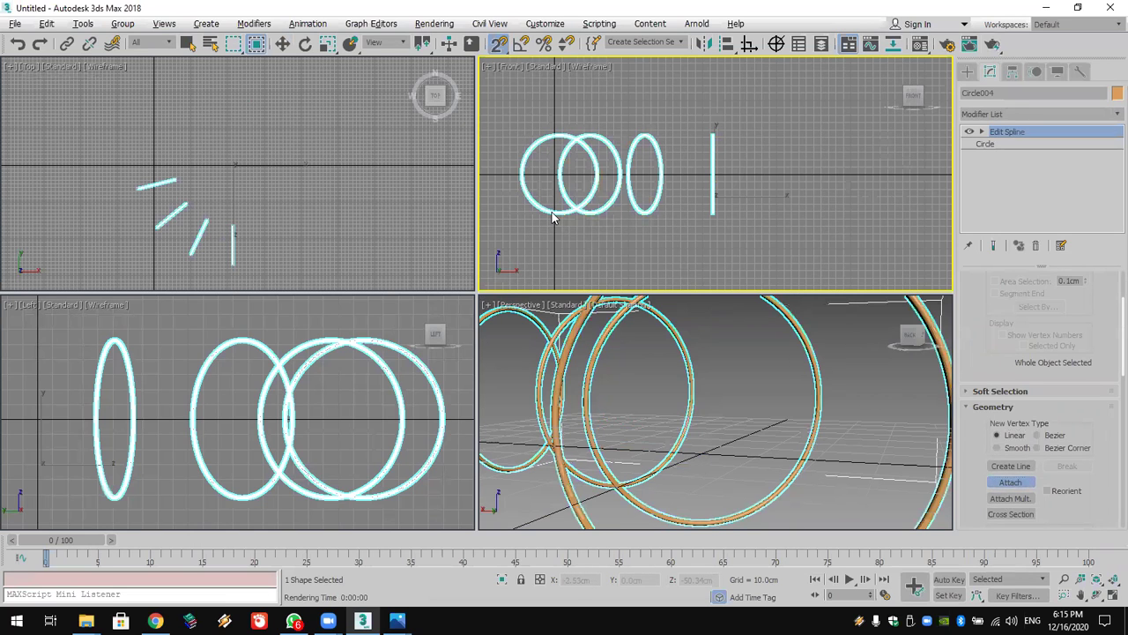
{"action": "key", "text": "w"}
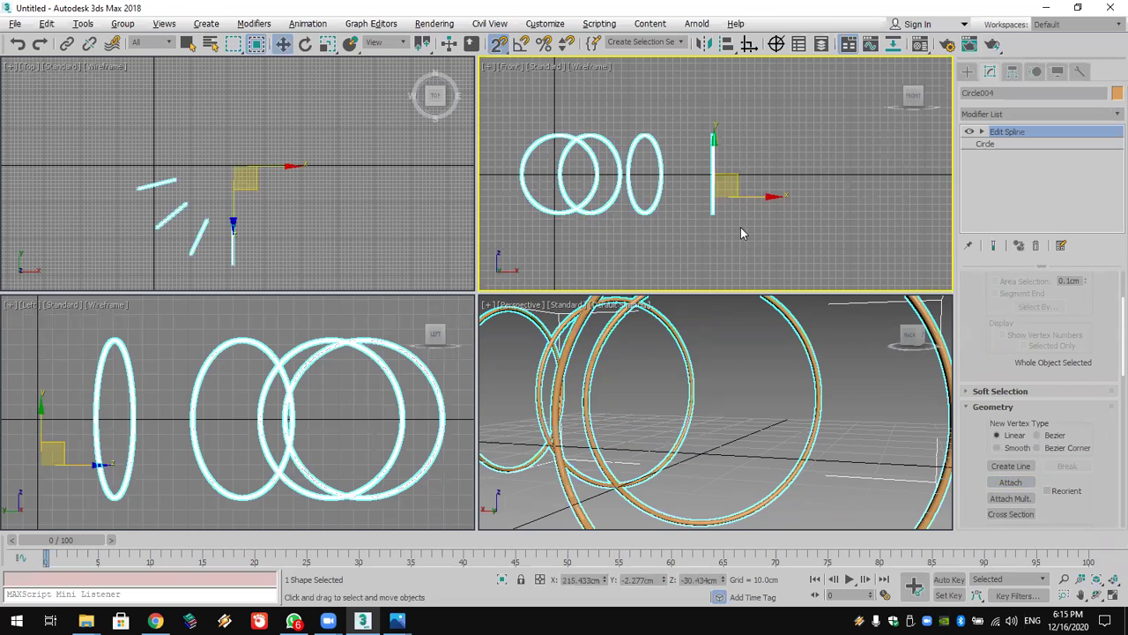
Step: Convert the attached circles to an Editable Poly
{"action": "right_click", "coordinate": [710, 210]}
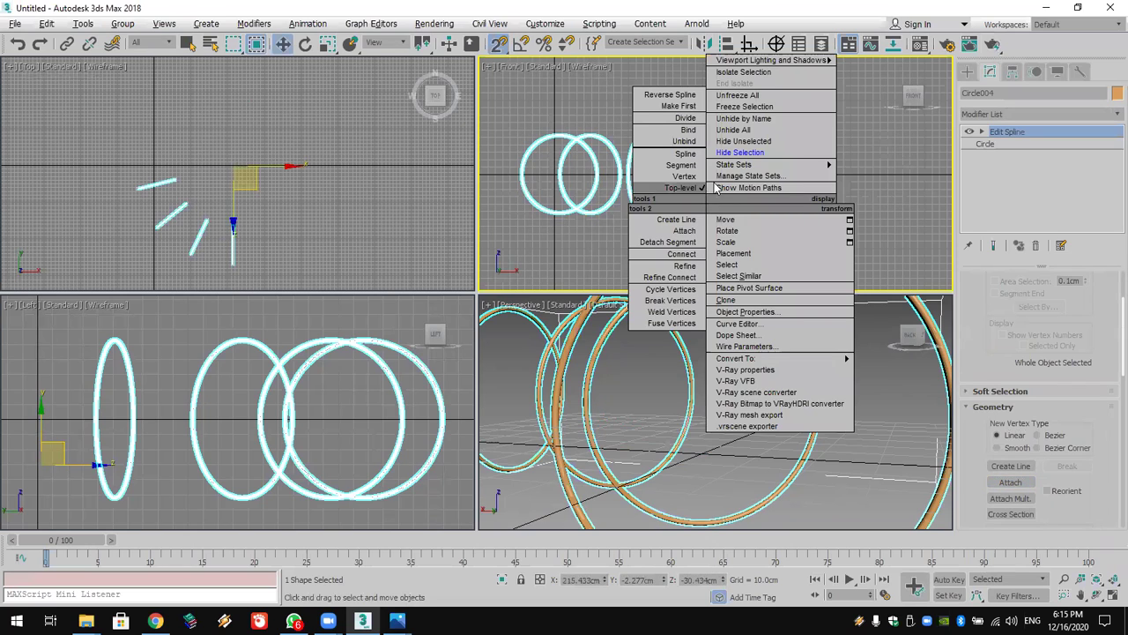
{"action": "mouse_move", "coordinate": [846, 360]}
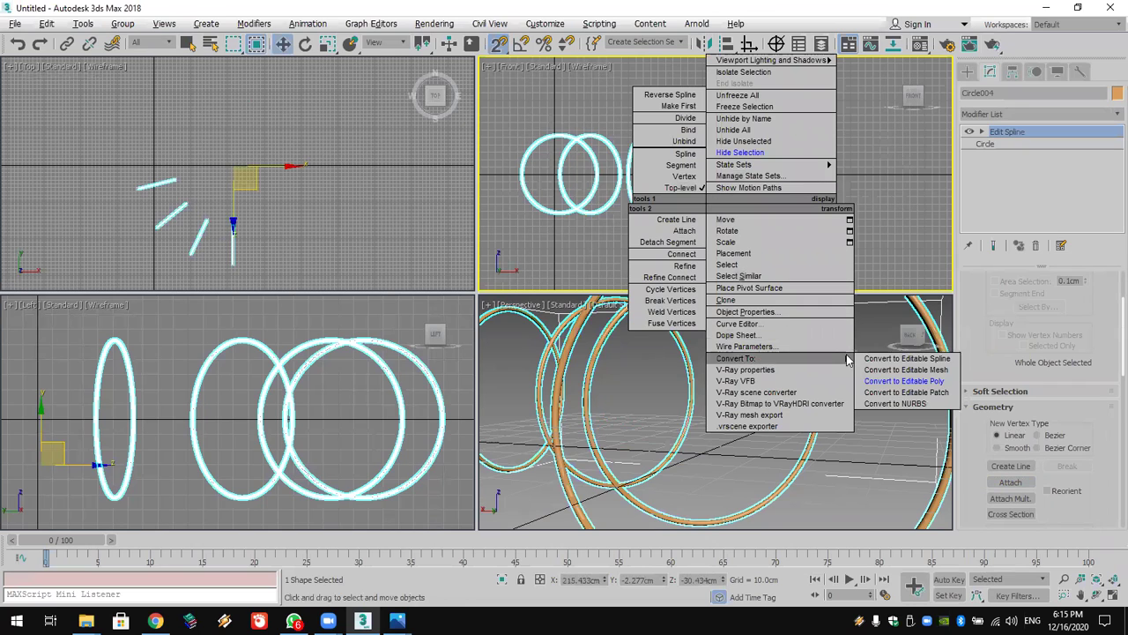
{"action": "left_click", "coordinate": [890, 381]}
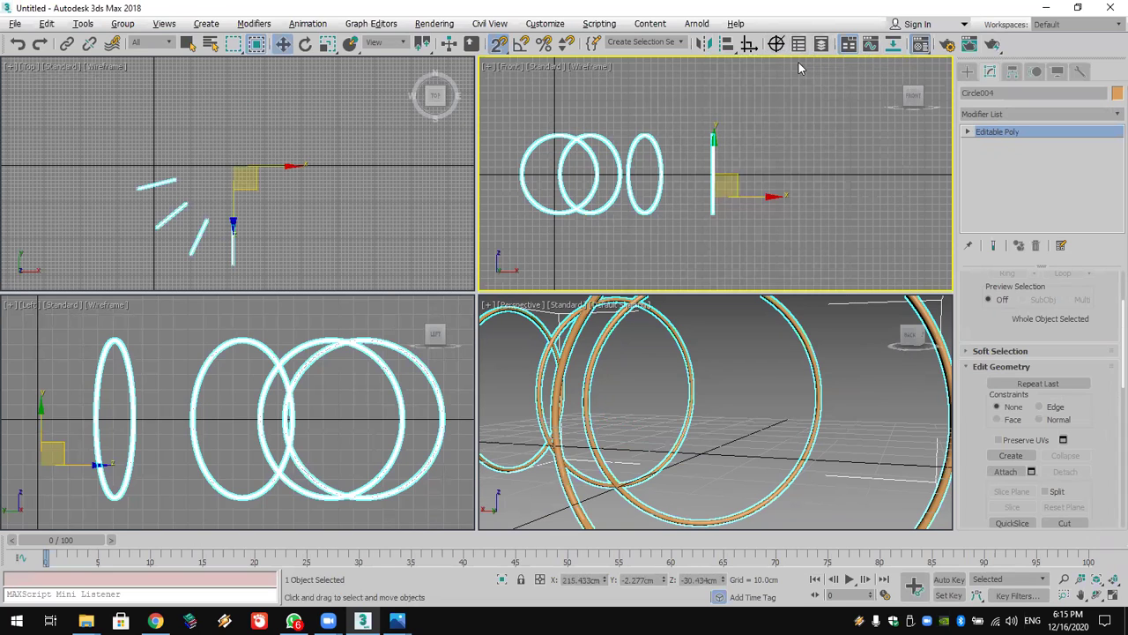
Step: Assign the pale green VRayMtl, Material #7, to the circle ribs in the Material Editor
{"action": "key", "text": "m"}
{"action": "left_click", "coordinate": [543, 150]}
{"action": "left_click", "coordinate": [537, 208]}
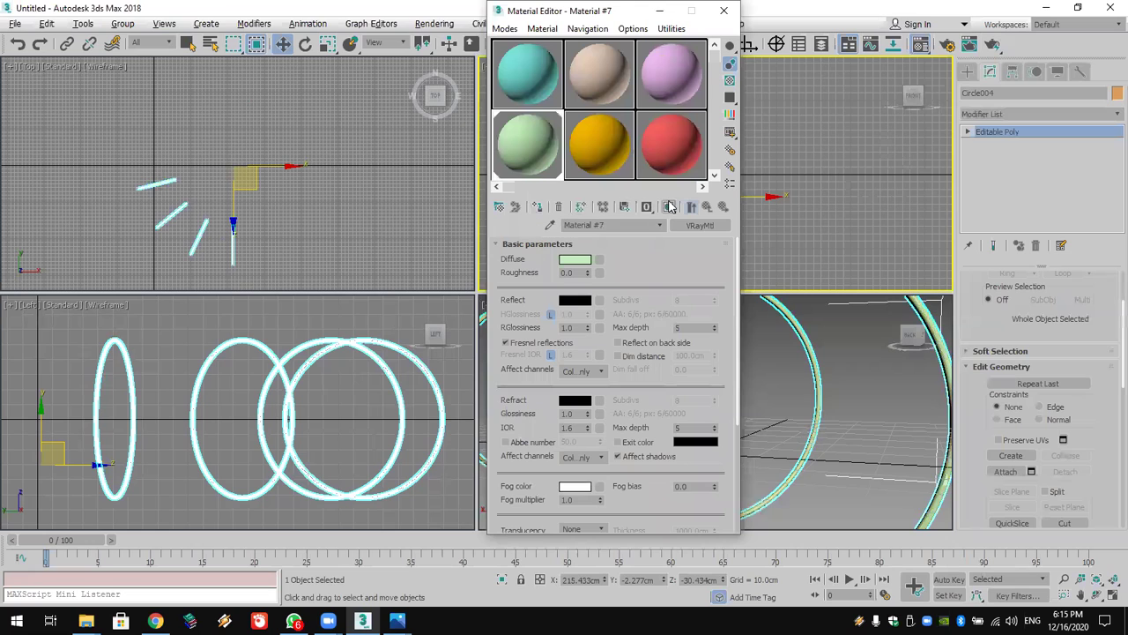
Step: Try a white self-illumination color on Material #7, and dismiss the map browser without choosing a map
{"action": "scroll", "coordinate": [689, 379], "scroll_direction": "down", "scroll_amount": 5}
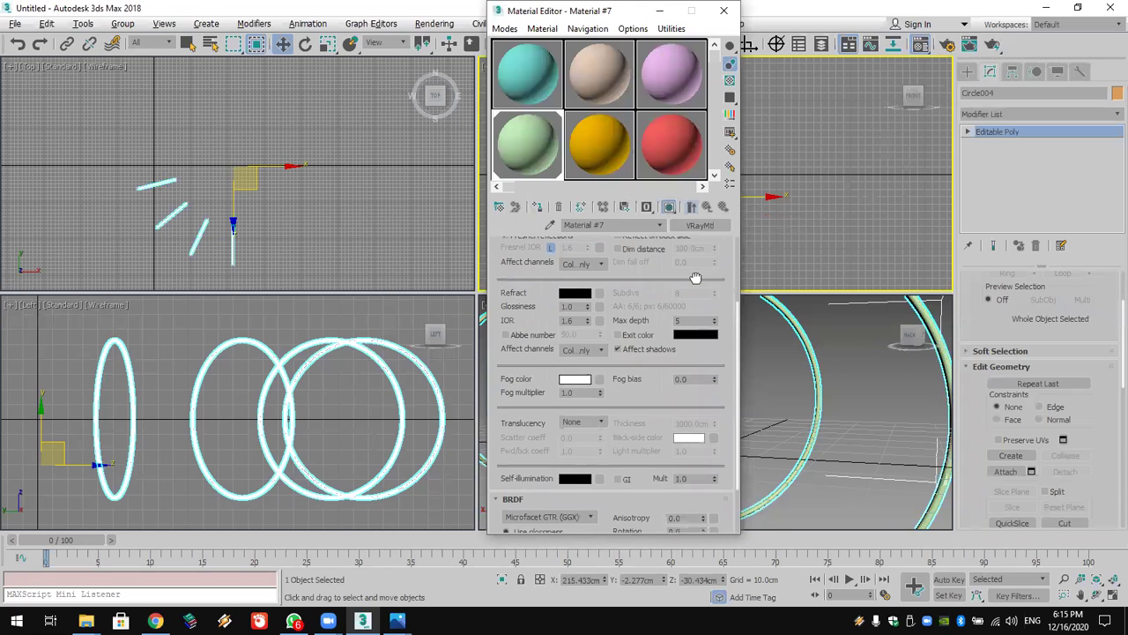
{"action": "left_click", "coordinate": [575, 408]}
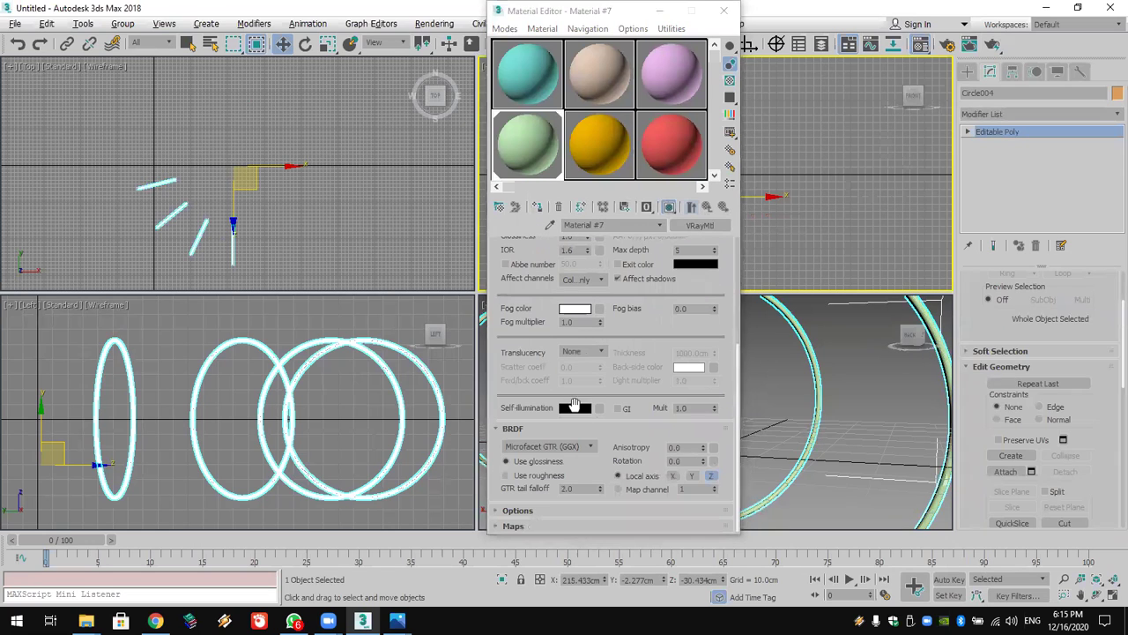
{"action": "left_click_drag", "start_coordinate": [314, 92], "coordinate": [302, 92]}
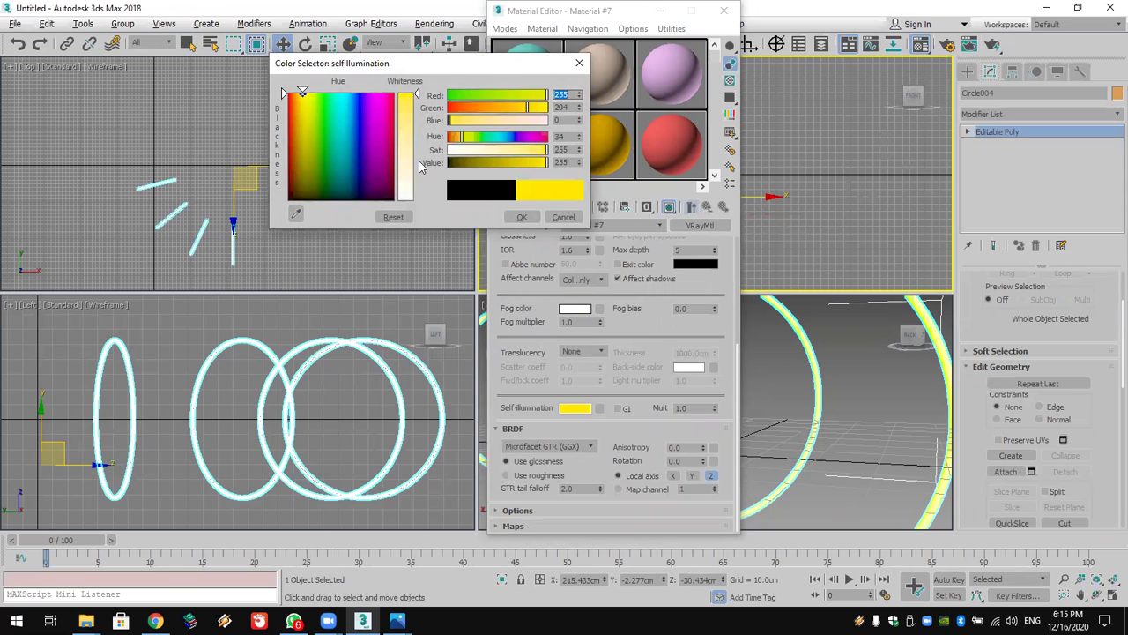
{"action": "left_click_drag", "start_coordinate": [415, 165], "coordinate": [414, 200]}
{"action": "left_click", "coordinate": [522, 216]}
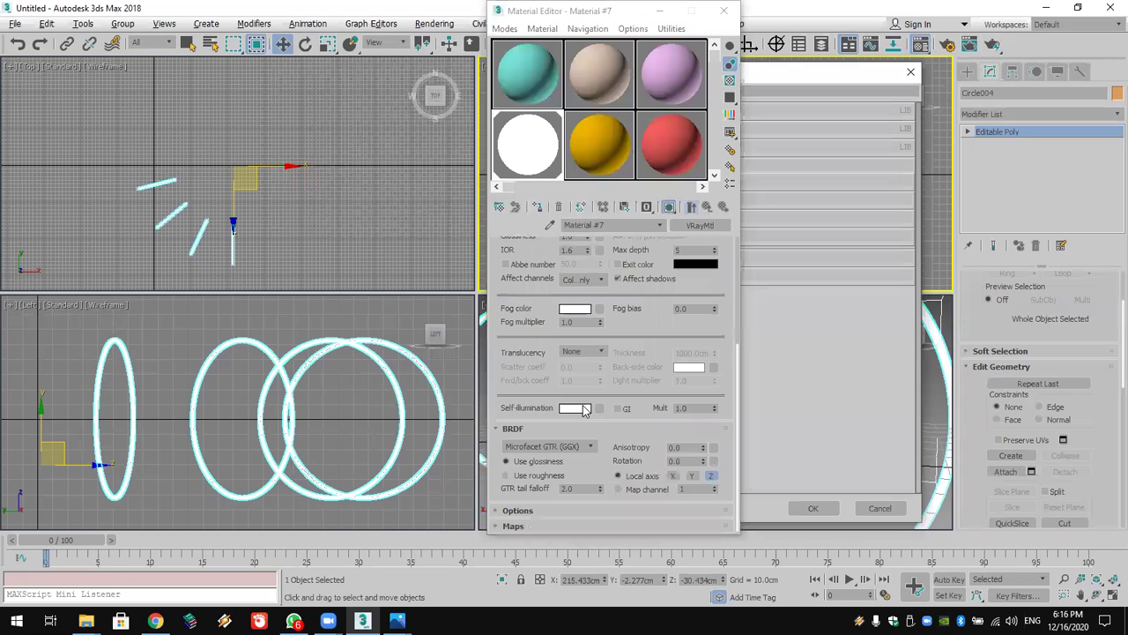
{"action": "left_click", "coordinate": [881, 509]}
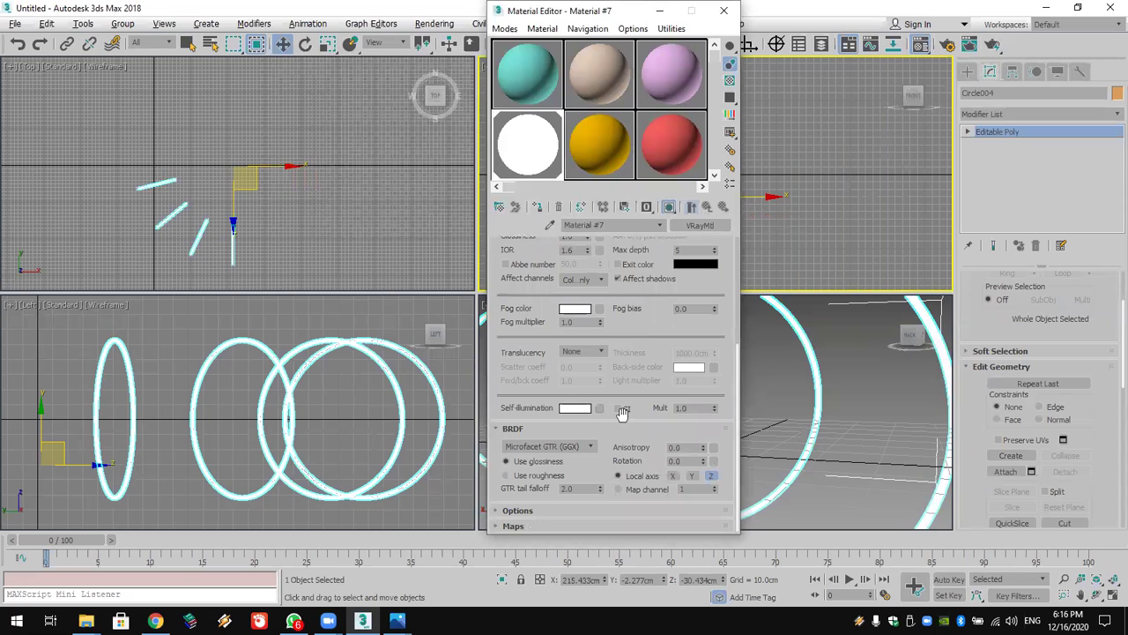
Step: Set the self-illumination color of Material #7 to a pale pink and close the Material Editor
{"action": "left_click", "coordinate": [585, 407]}
{"action": "left_click_drag", "start_coordinate": [381, 97], "coordinate": [373, 93]}
{"action": "left_click_drag", "start_coordinate": [416, 200], "coordinate": [416, 170]}
{"action": "left_click", "coordinate": [522, 217]}
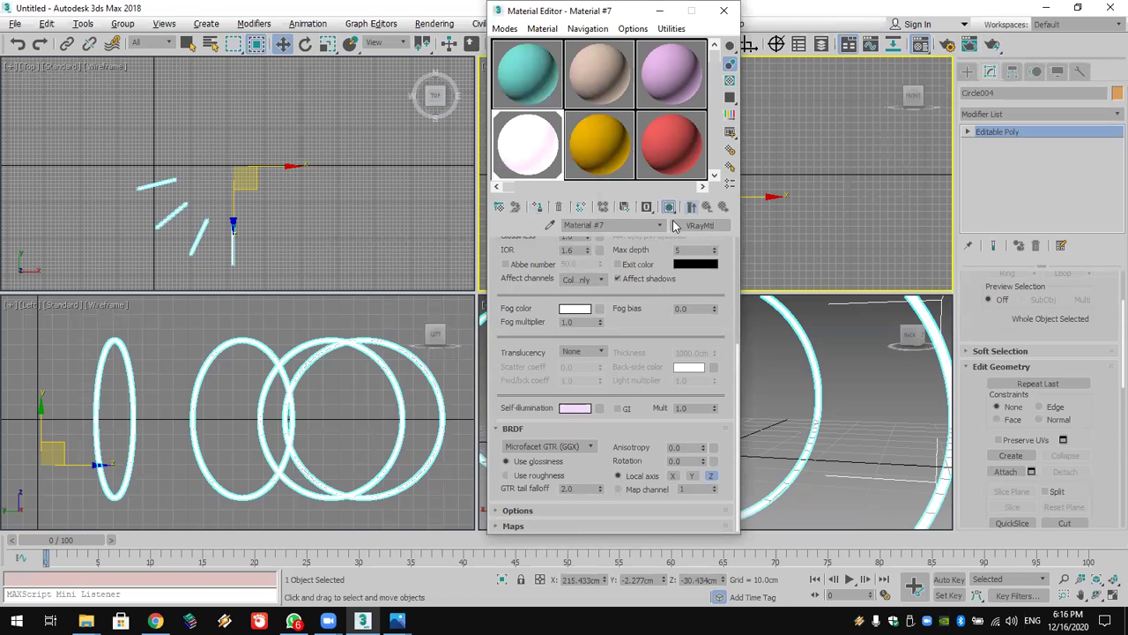
{"action": "left_click", "coordinate": [724, 11]}
Step: Deselect the ribs and unhide all hidden objects in the scene
{"action": "left_click", "coordinate": [729, 317]}
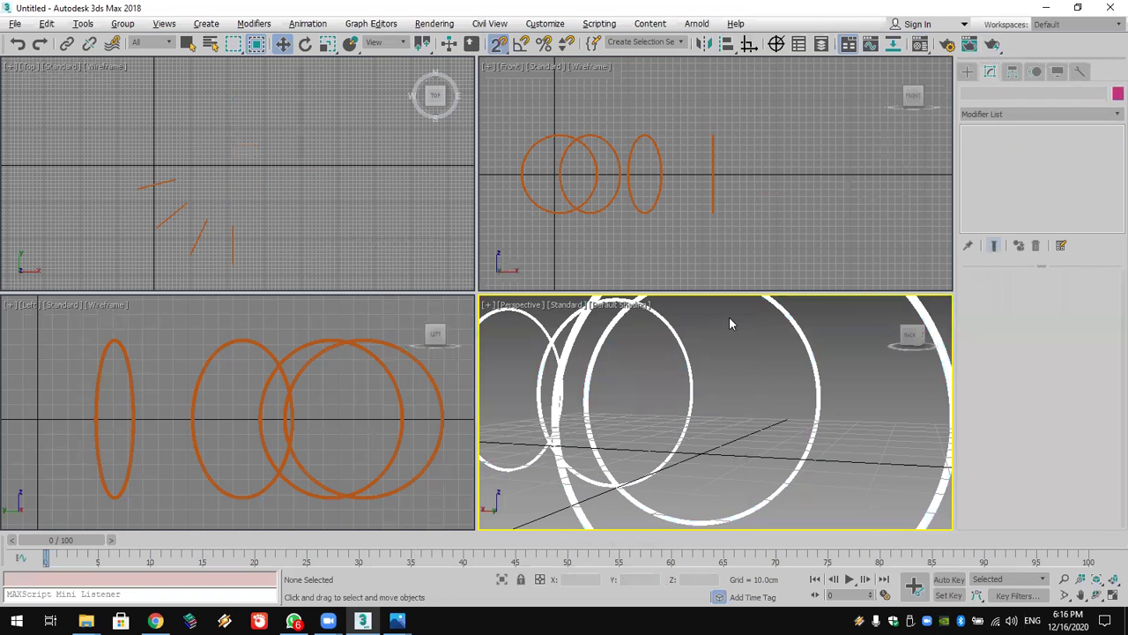
{"action": "right_click", "coordinate": [727, 327]}
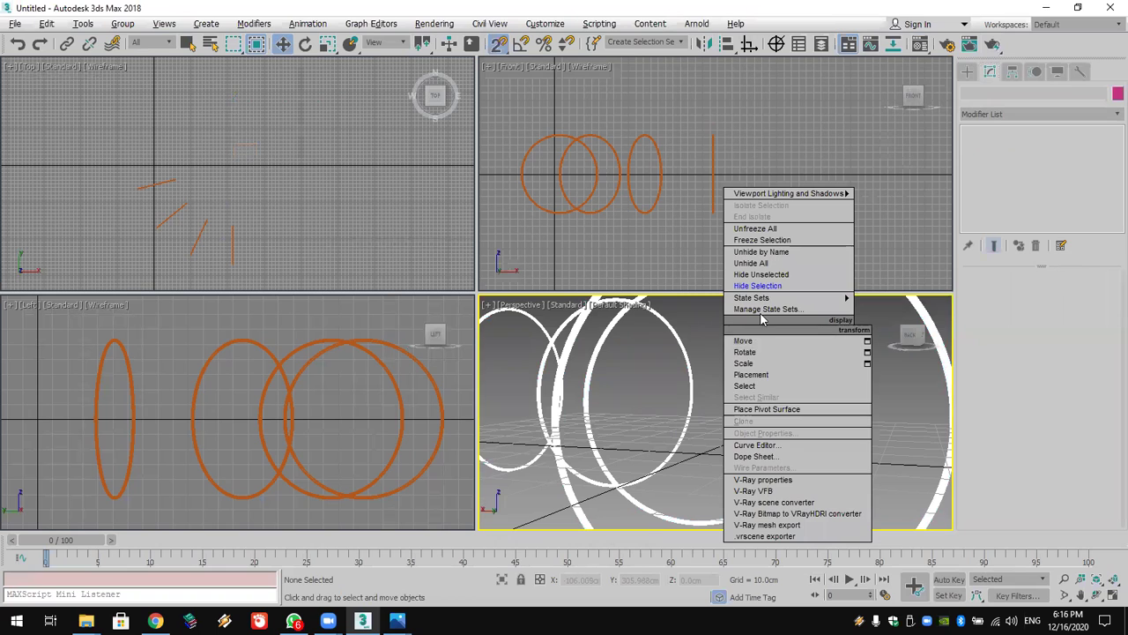
{"action": "left_click", "coordinate": [777, 263]}
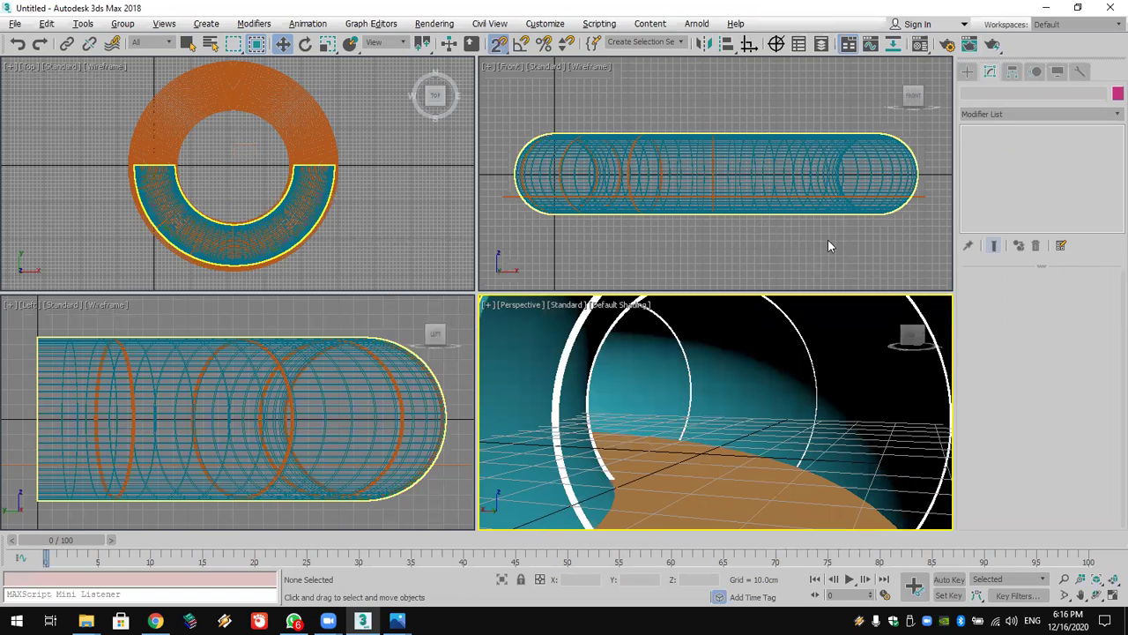
Step: Select the bent tube and the flat ring floor together, set their object color to white, and deselect them
{"action": "left_click", "coordinate": [819, 161]}
{"action": "left_click", "coordinate": [928, 236]}
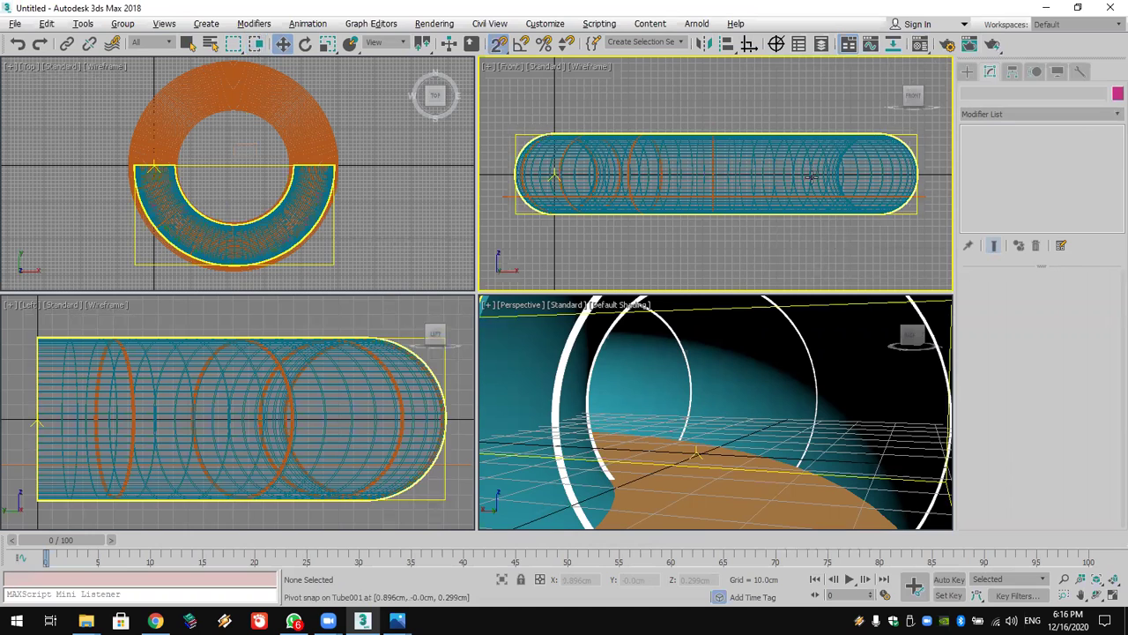
{"action": "left_click_drag", "start_coordinate": [800, 103], "coordinate": [809, 176]}
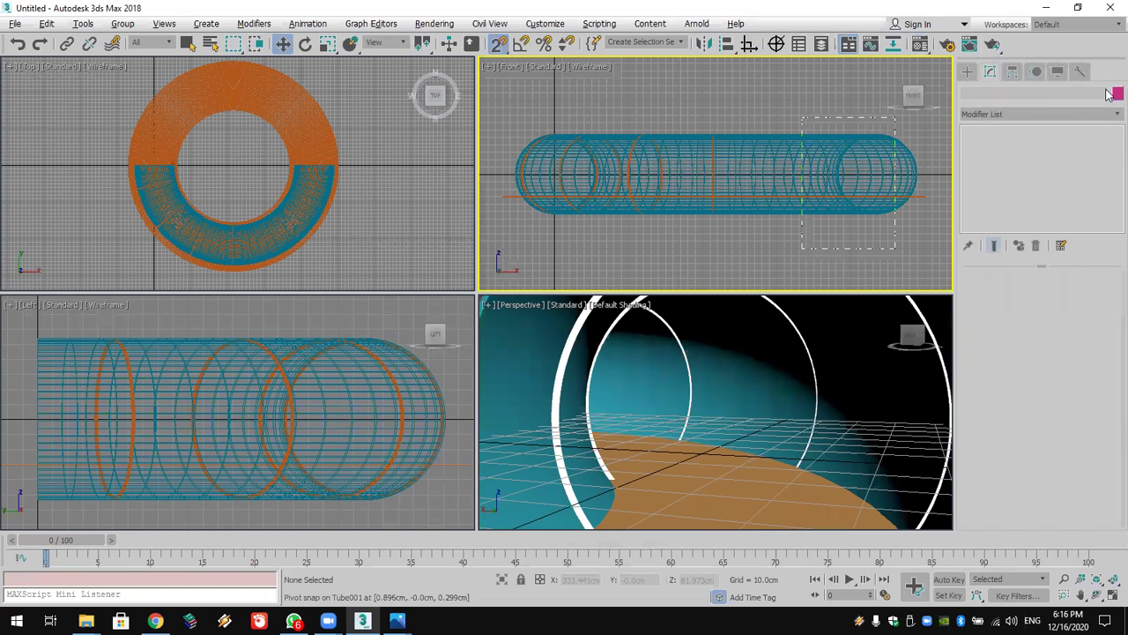
{"action": "left_click", "coordinate": [689, 343]}
{"action": "left_click", "coordinate": [635, 387]}
{"action": "left_click", "coordinate": [773, 254]}
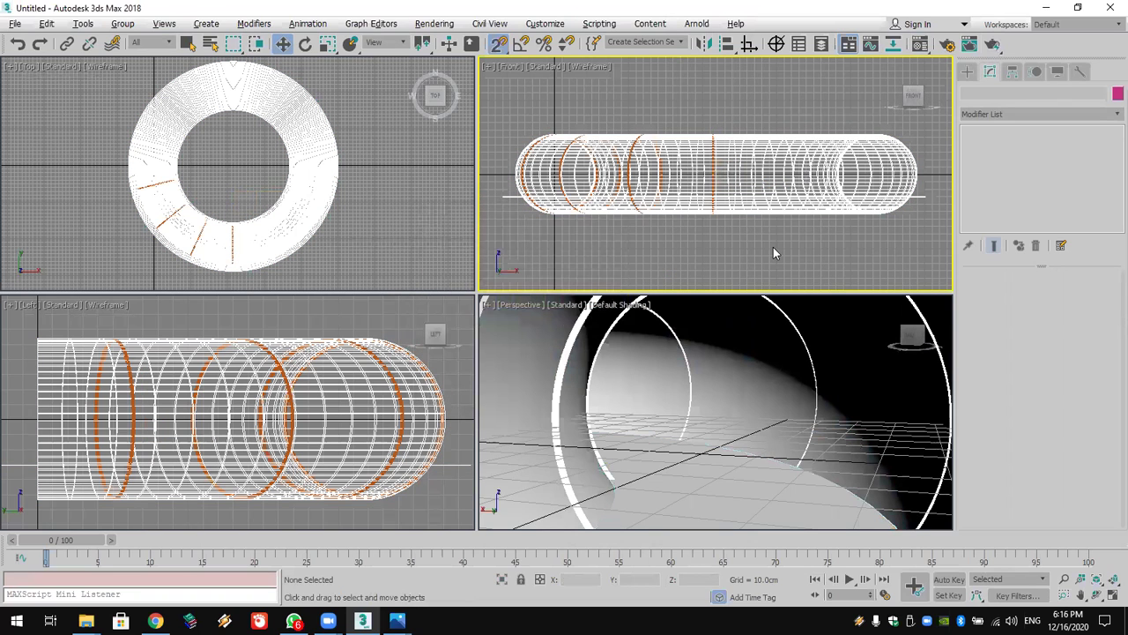
Step: Run the vraycreatevrayphysicalcamera script from the External Files folder inside the MAX folder
{"action": "left_click", "coordinate": [606, 26]}
{"action": "left_click", "coordinate": [640, 203]}
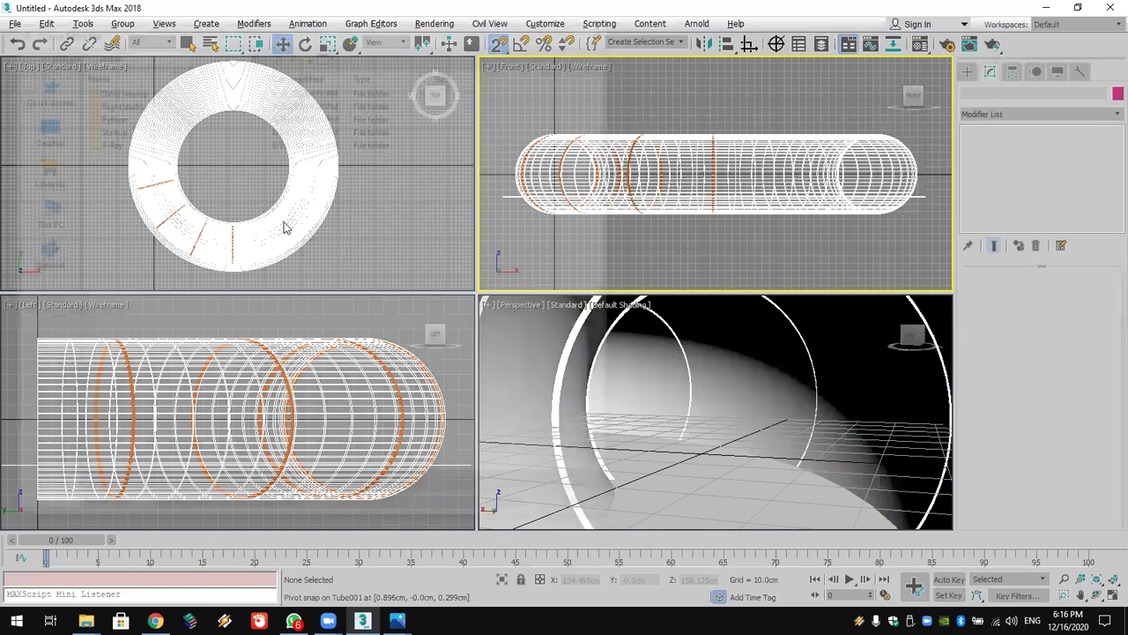
{"action": "left_click", "coordinate": [41, 128]}
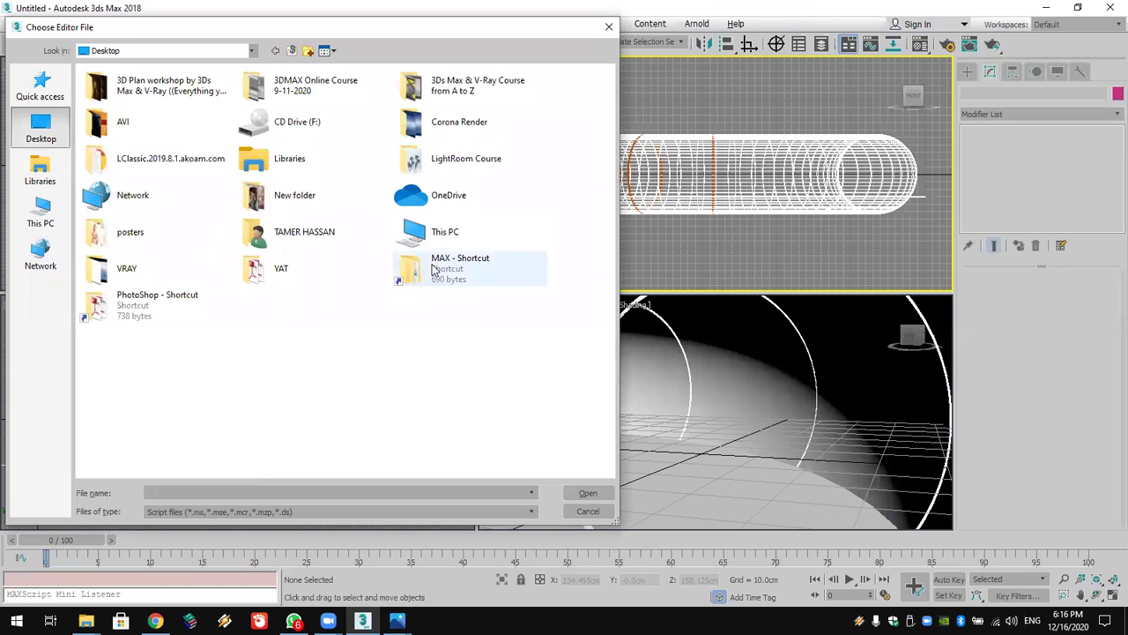
{"action": "double_click", "coordinate": [433, 270]}
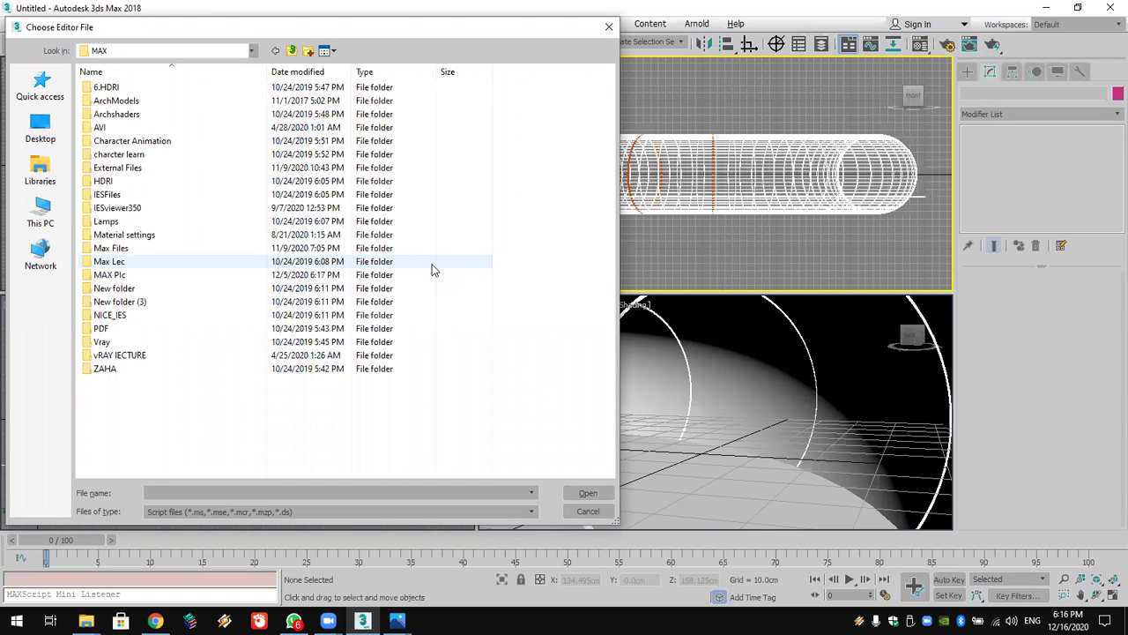
{"action": "double_click", "coordinate": [134, 168]}
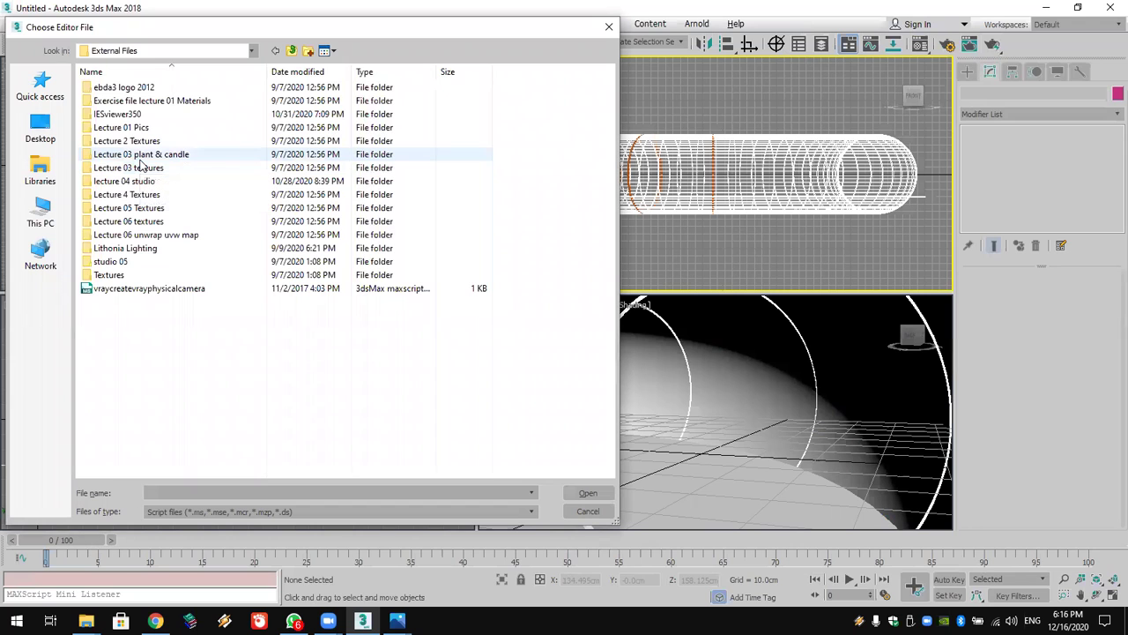
{"action": "double_click", "coordinate": [141, 288]}
Step: Select the new V-Ray physical camera at the origin and match it to the Perspective view
{"action": "middle_click_drag", "start_coordinate": [637, 256], "coordinate": [716, 195]}
{"action": "scroll", "coordinate": [716, 195], "scroll_direction": "up", "scroll_amount": 6}
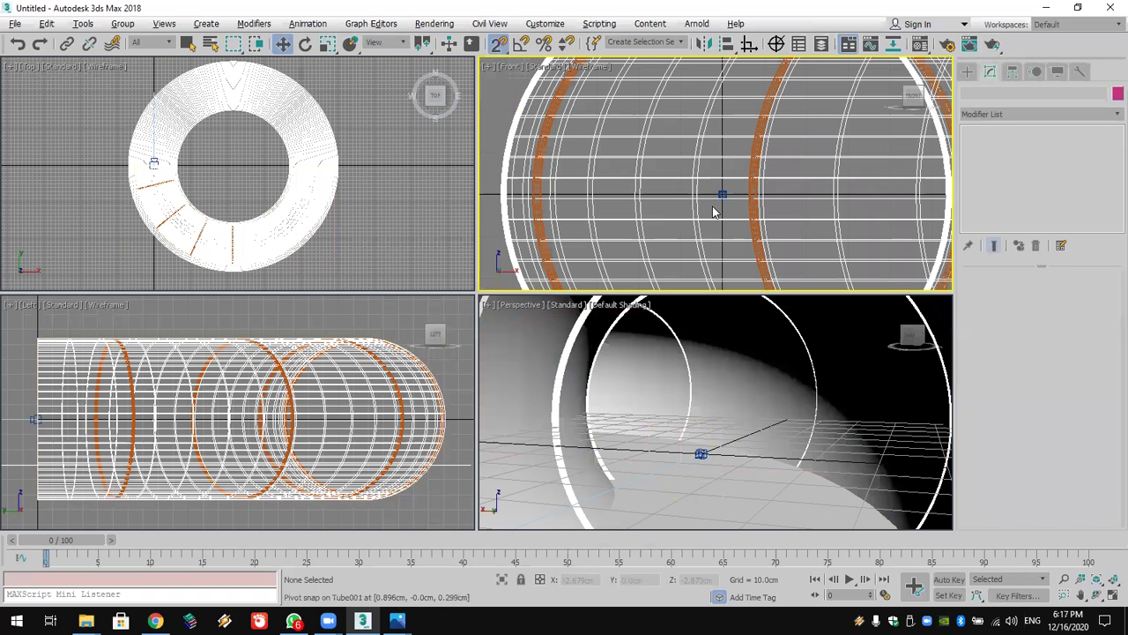
{"action": "left_click", "coordinate": [717, 195]}
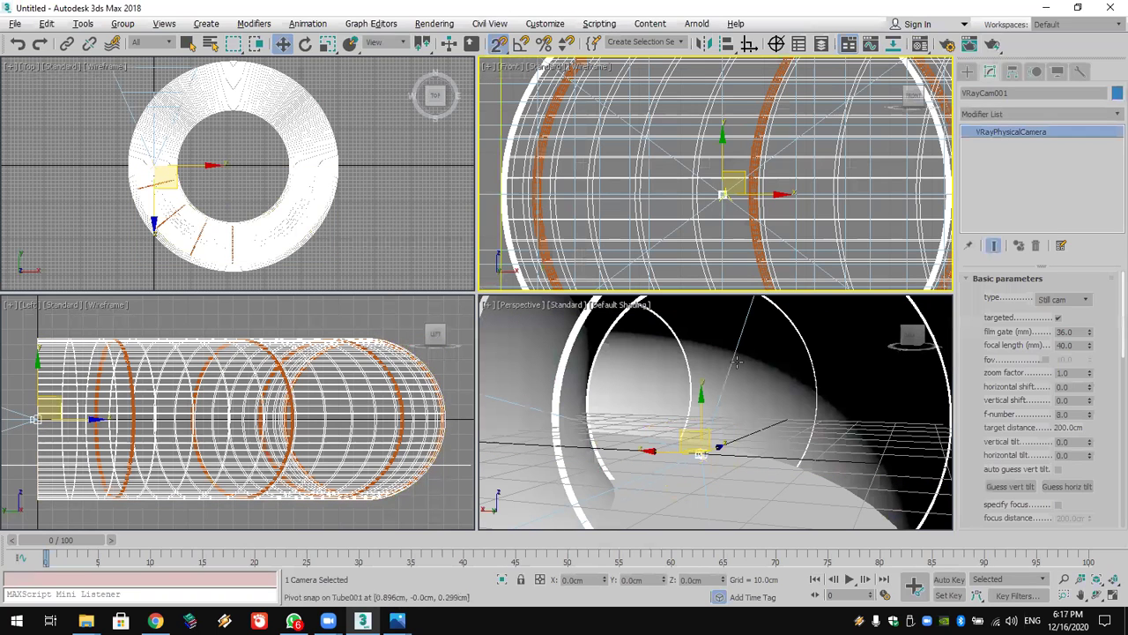
{"action": "right_click", "coordinate": [739, 365]}
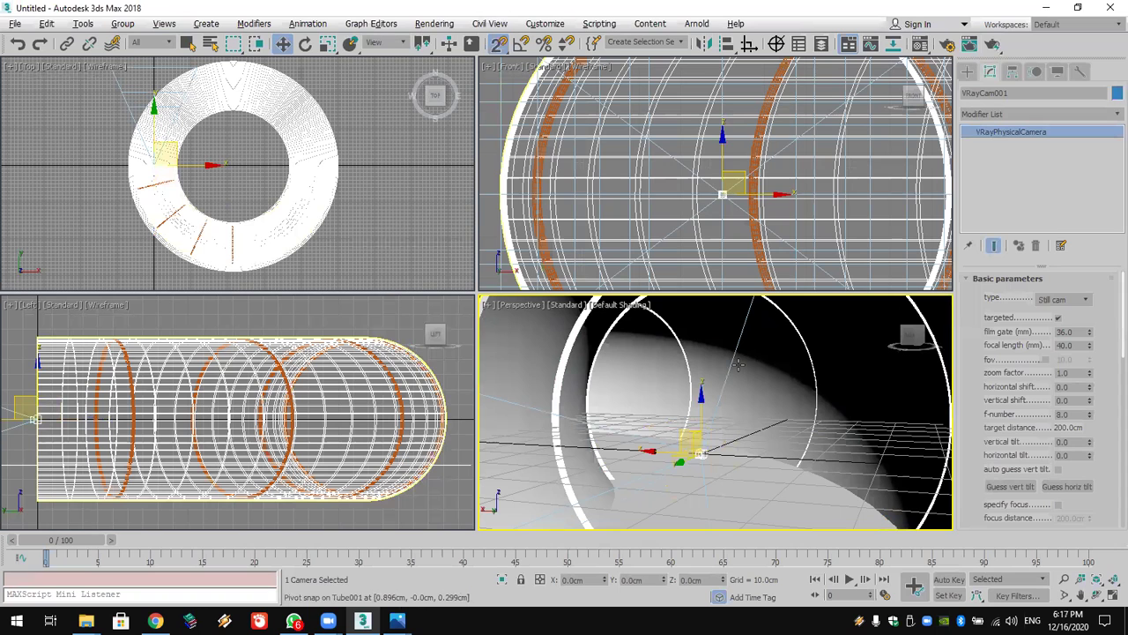
{"action": "key", "text": "ctrl+c"}
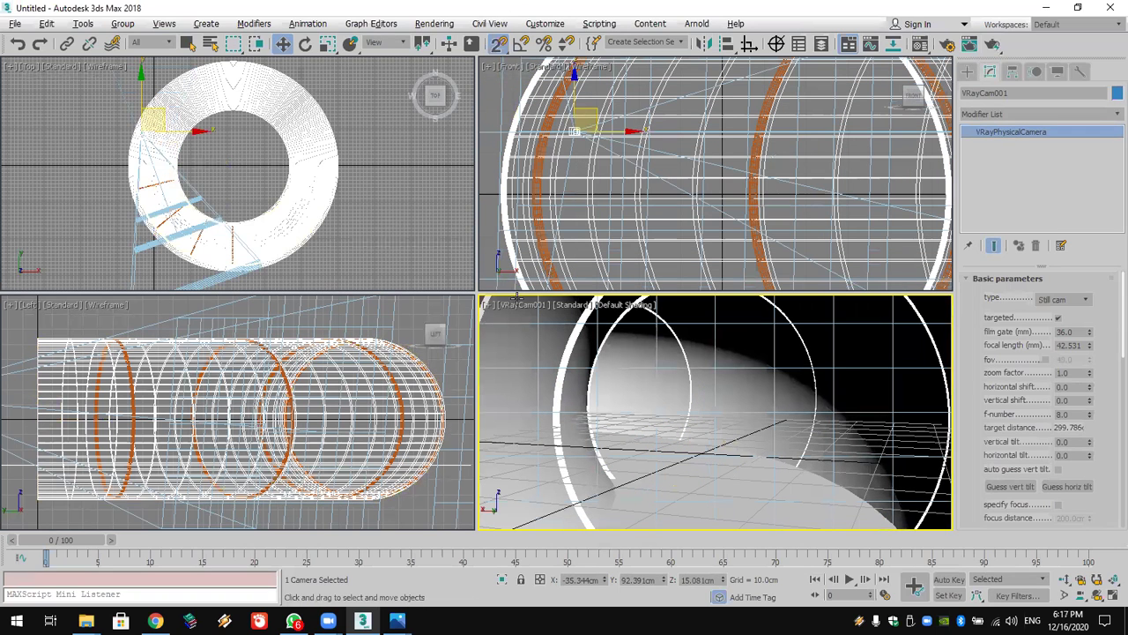
Step: Turn on safe frames in the VRayCam001 view and deselect the camera
{"action": "left_click", "coordinate": [524, 305]}
{"action": "left_click", "coordinate": [582, 231]}
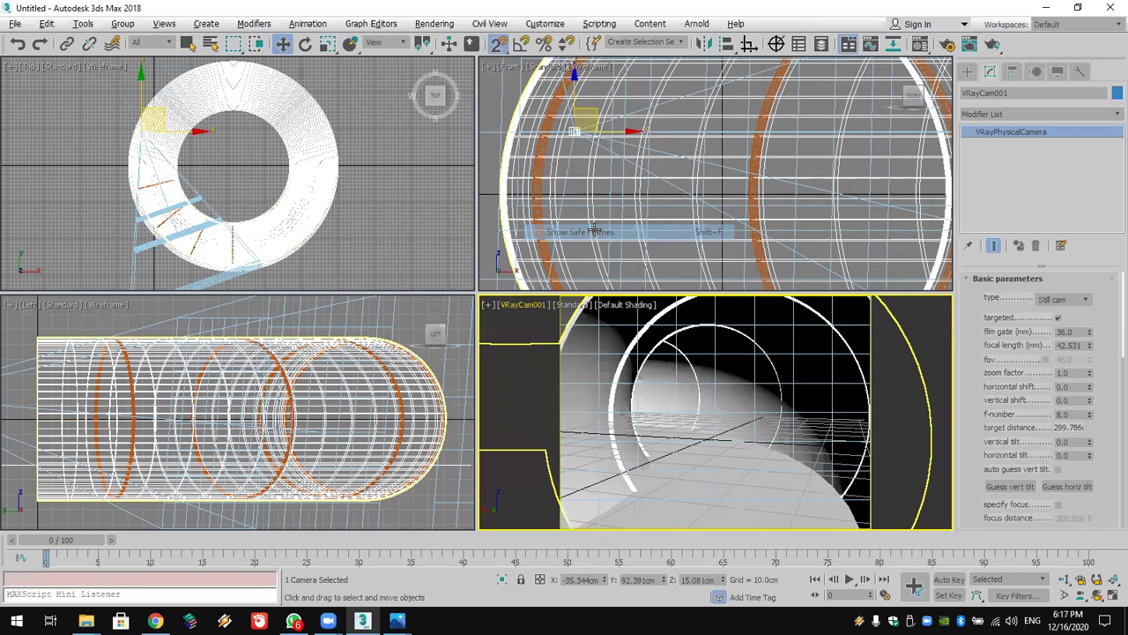
{"action": "left_click", "coordinate": [912, 351]}
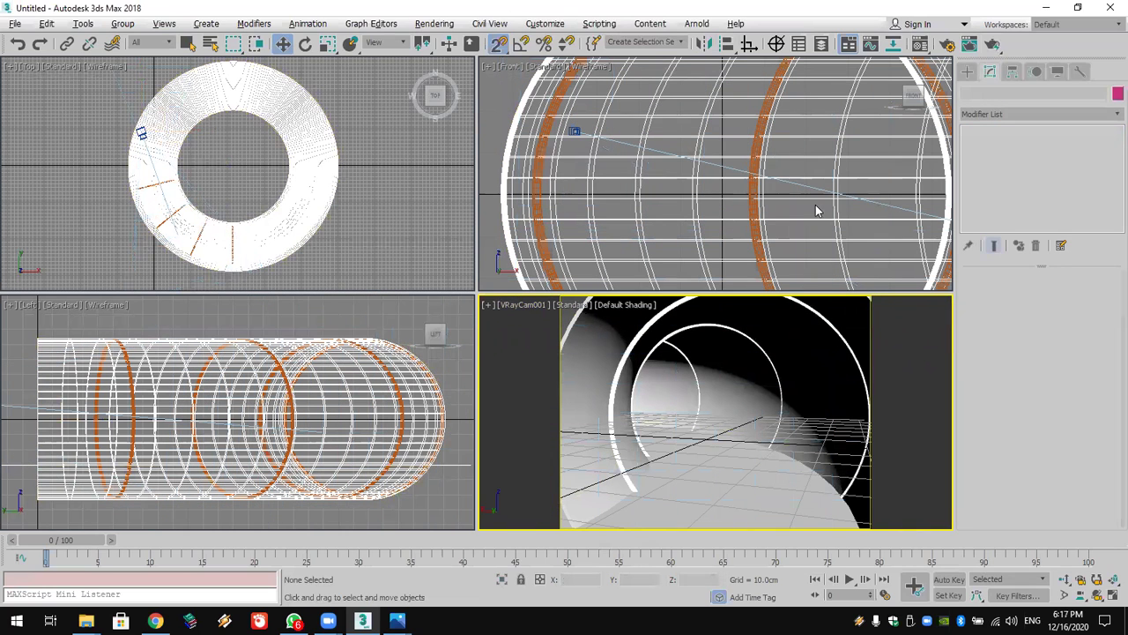
Step: In the render setup, set the V-Ray image sampler type to Bucket
{"action": "left_click", "coordinate": [434, 24]}
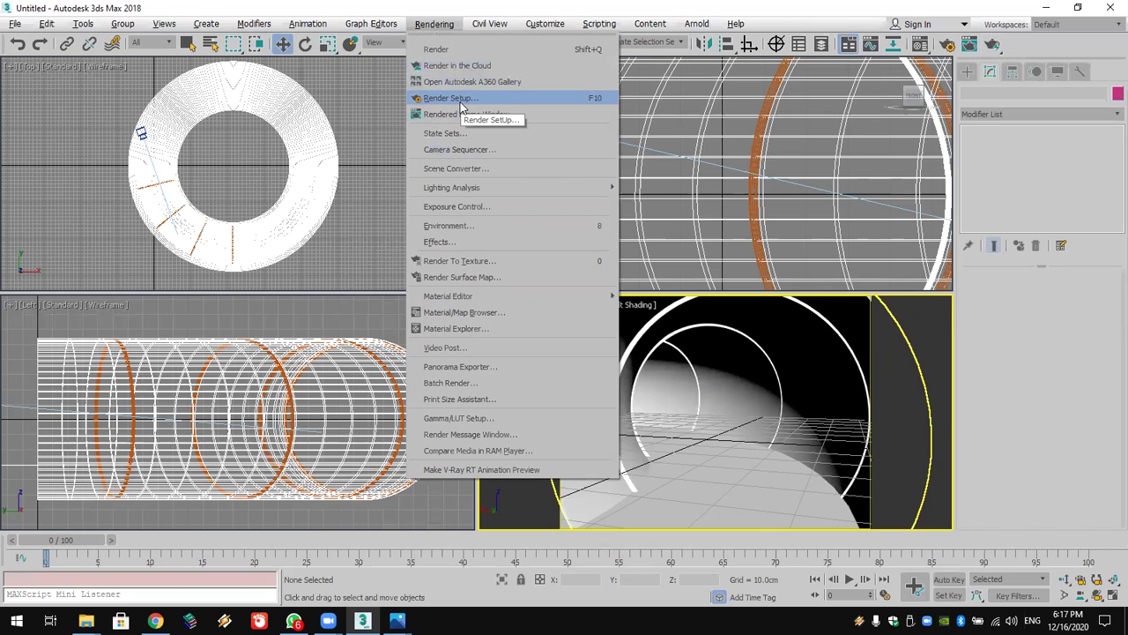
{"action": "left_click", "coordinate": [460, 105]}
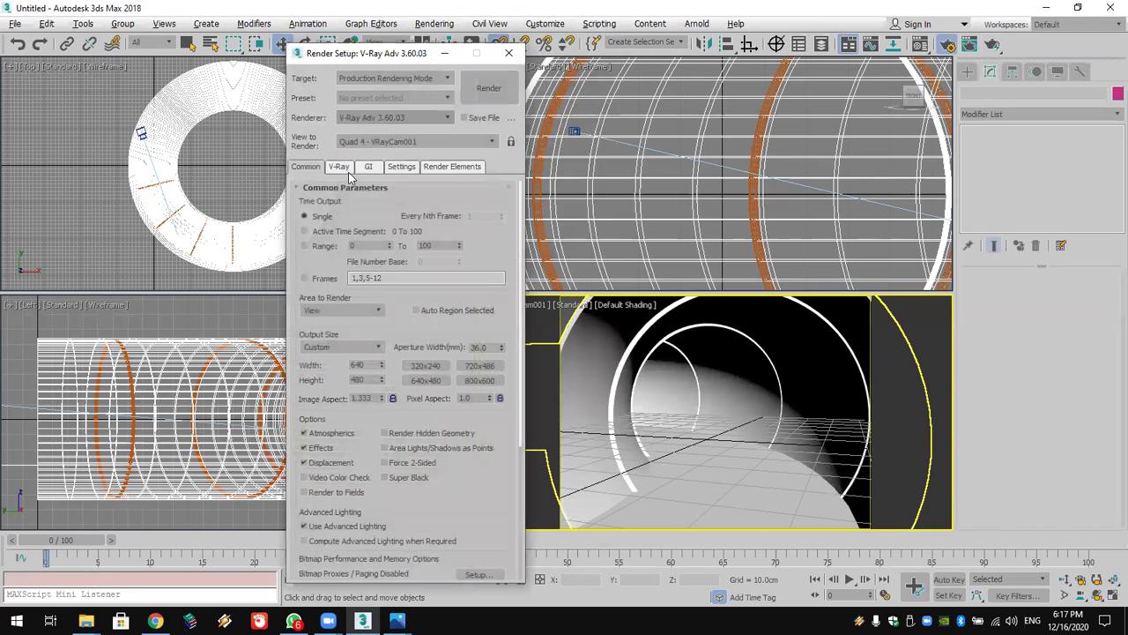
{"action": "left_click", "coordinate": [339, 167]}
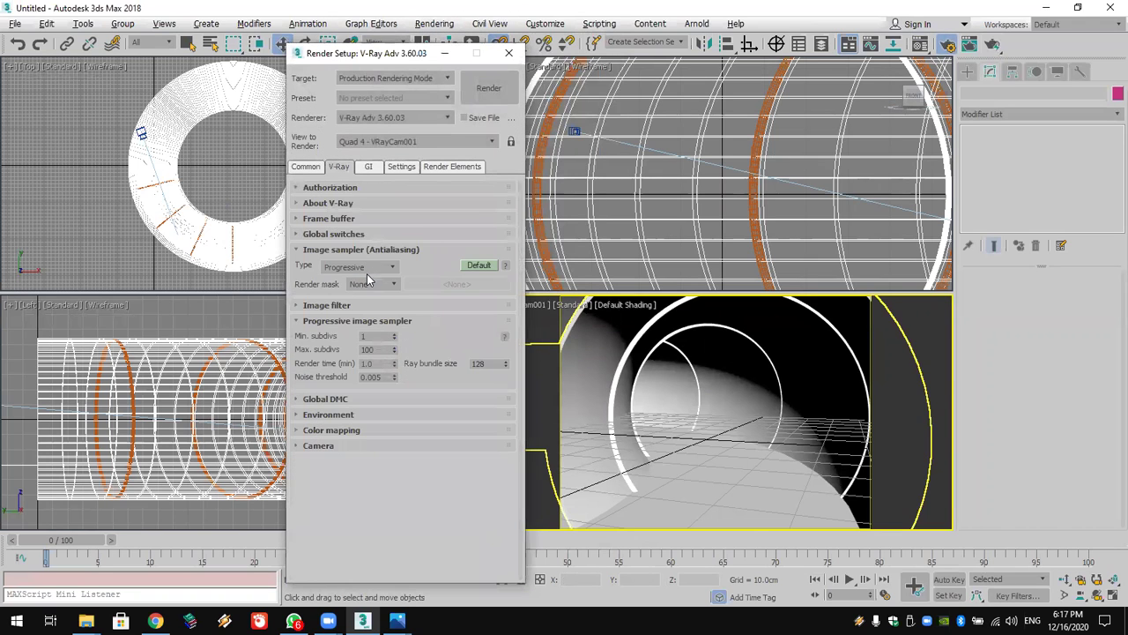
{"action": "left_click", "coordinate": [367, 267]}
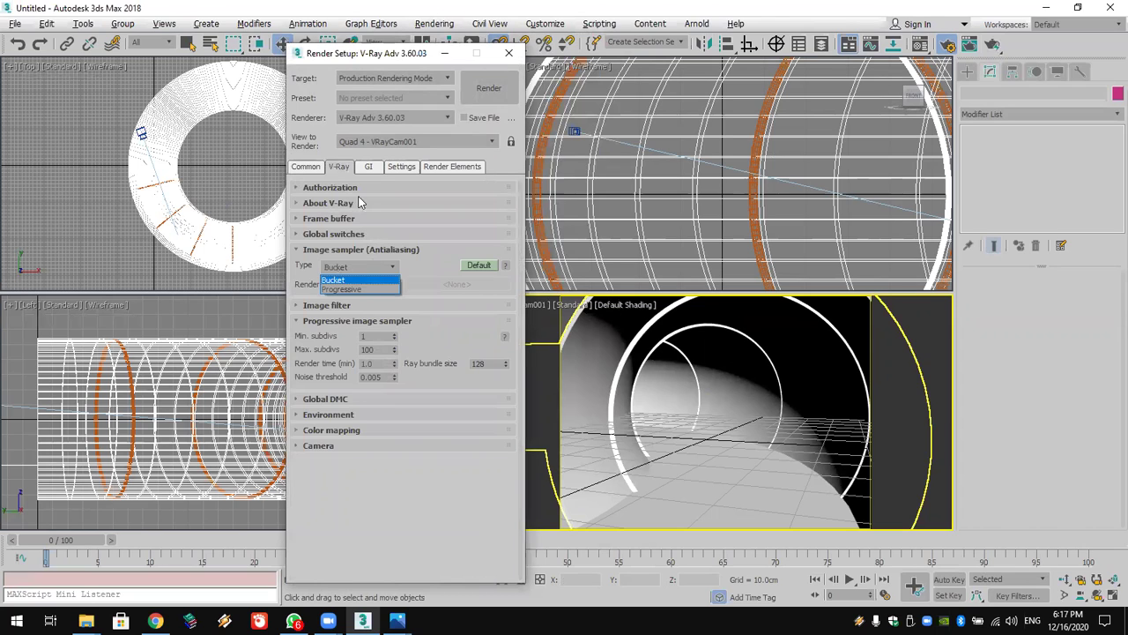
Step: Set global illumination to Irradiance map as primary engine and Light cache as secondary, with the irradiance map preset at Low
{"action": "left_click", "coordinate": [370, 167]}
{"action": "left_click", "coordinate": [388, 218]}
{"action": "left_click", "coordinate": [390, 228]}
{"action": "left_click", "coordinate": [392, 236]}
{"action": "left_click", "coordinate": [392, 237]}
{"action": "left_click", "coordinate": [385, 258]}
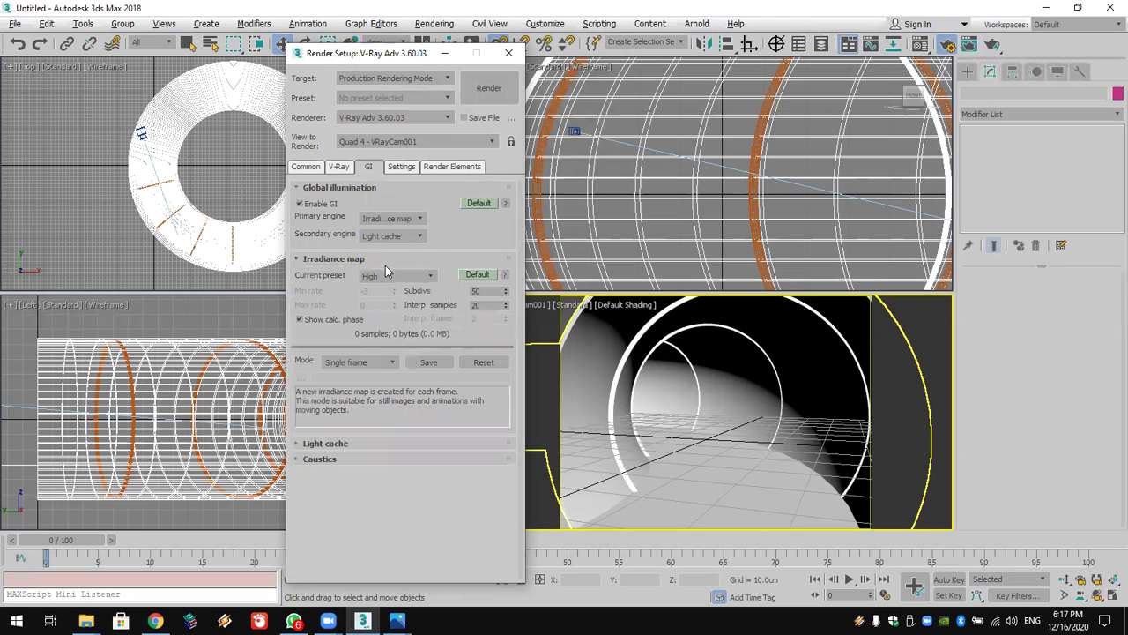
{"action": "left_click", "coordinate": [385, 276]}
{"action": "left_click", "coordinate": [377, 307]}
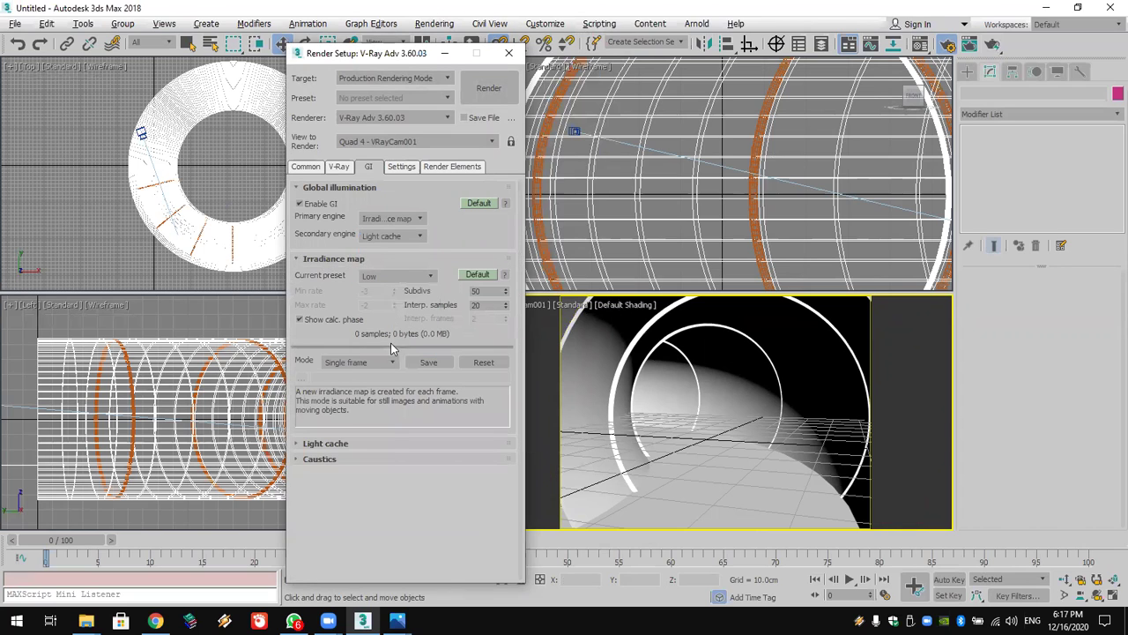
Step: Set the light cache subdivs to 500 and close the render setup
{"action": "left_click", "coordinate": [387, 442]}
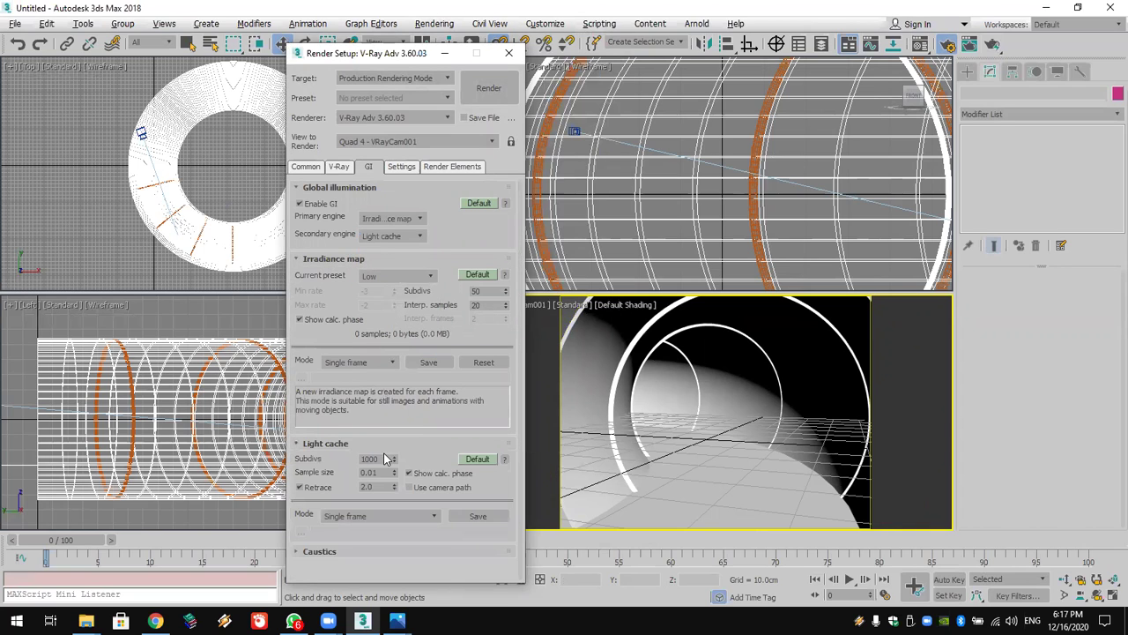
{"action": "double_click", "coordinate": [385, 458]}
{"action": "type", "text": "5"}
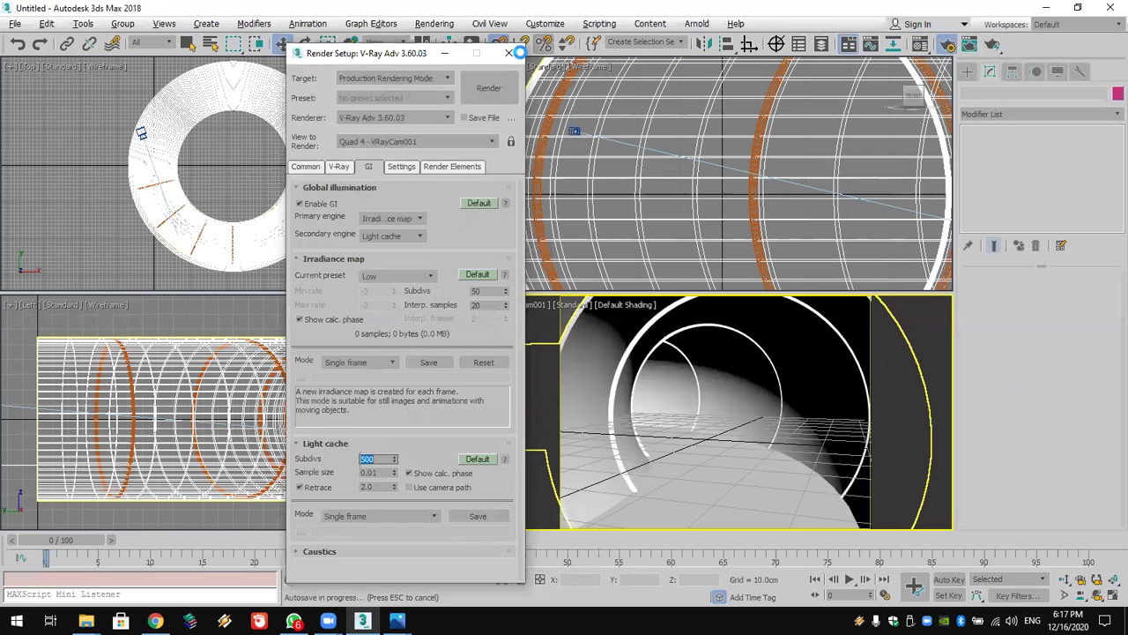
{"action": "left_click", "coordinate": [513, 55]}
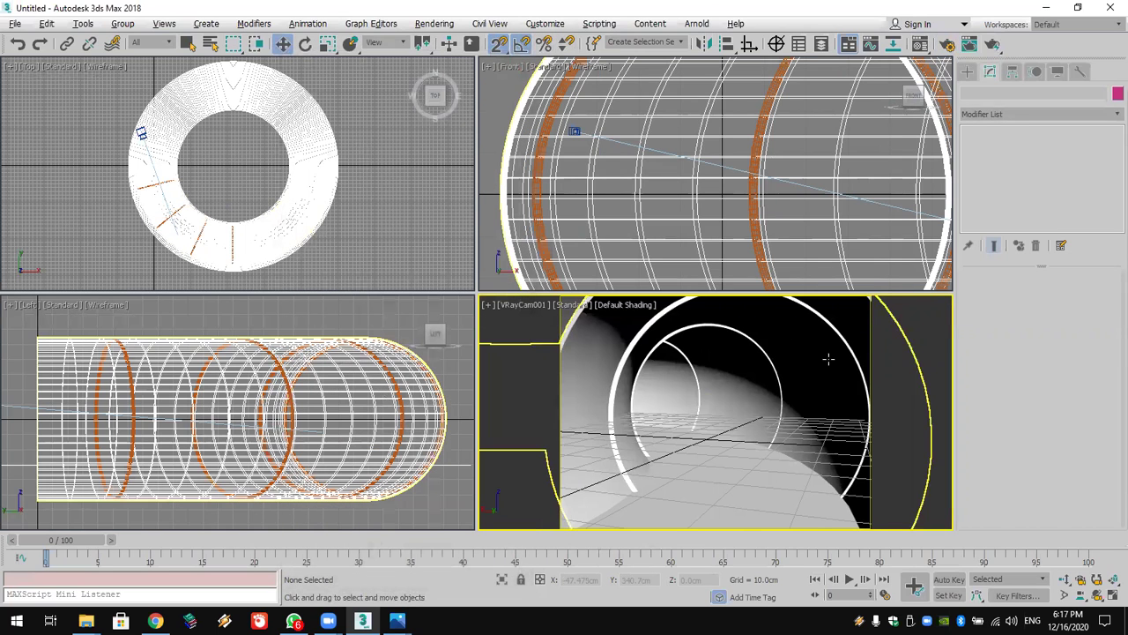
{"action": "right_click", "coordinate": [829, 357]}
{"action": "left_click", "coordinate": [805, 327]}
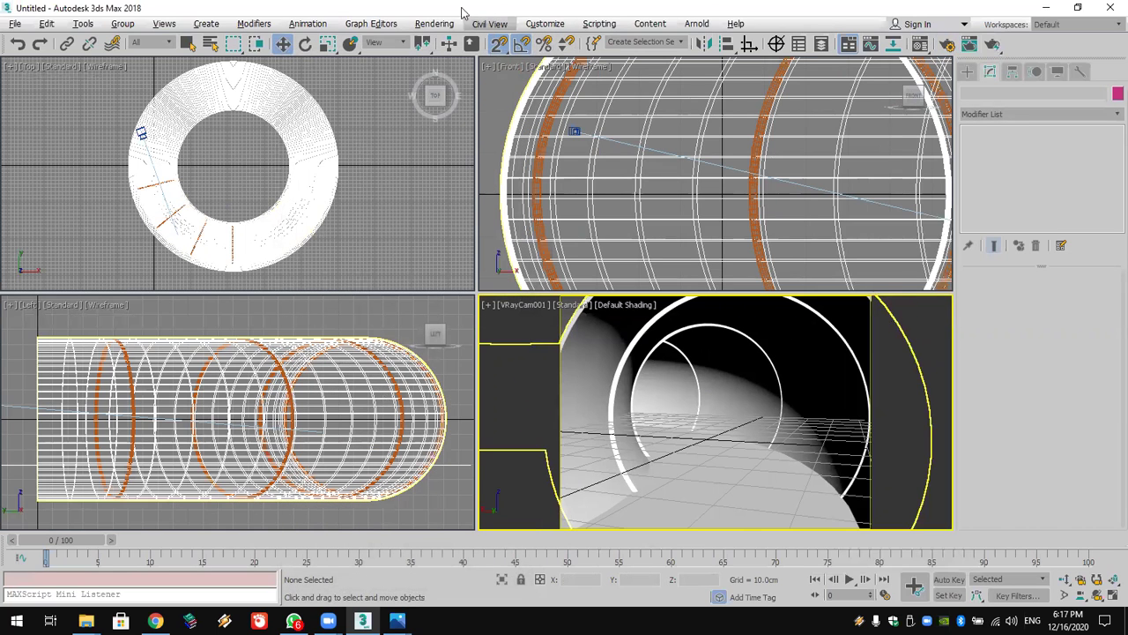
Step: Reopen the render setup, expose the advanced V-Ray color mapping options, and set their mode to Color mapping and gamma
{"action": "left_click", "coordinate": [433, 24]}
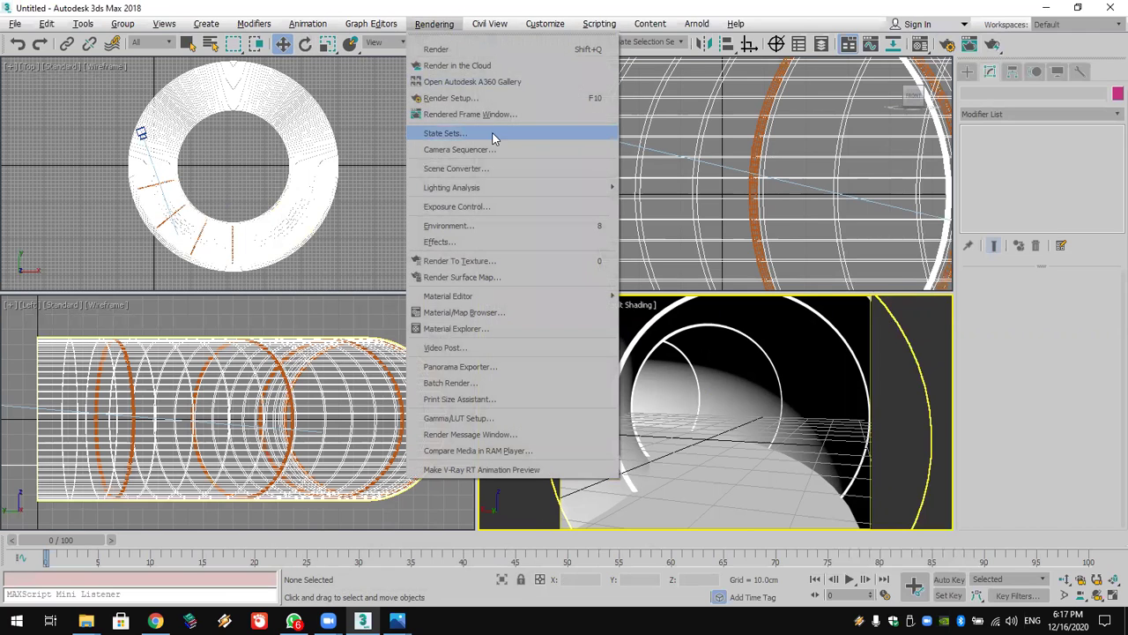
{"action": "left_click", "coordinate": [492, 99]}
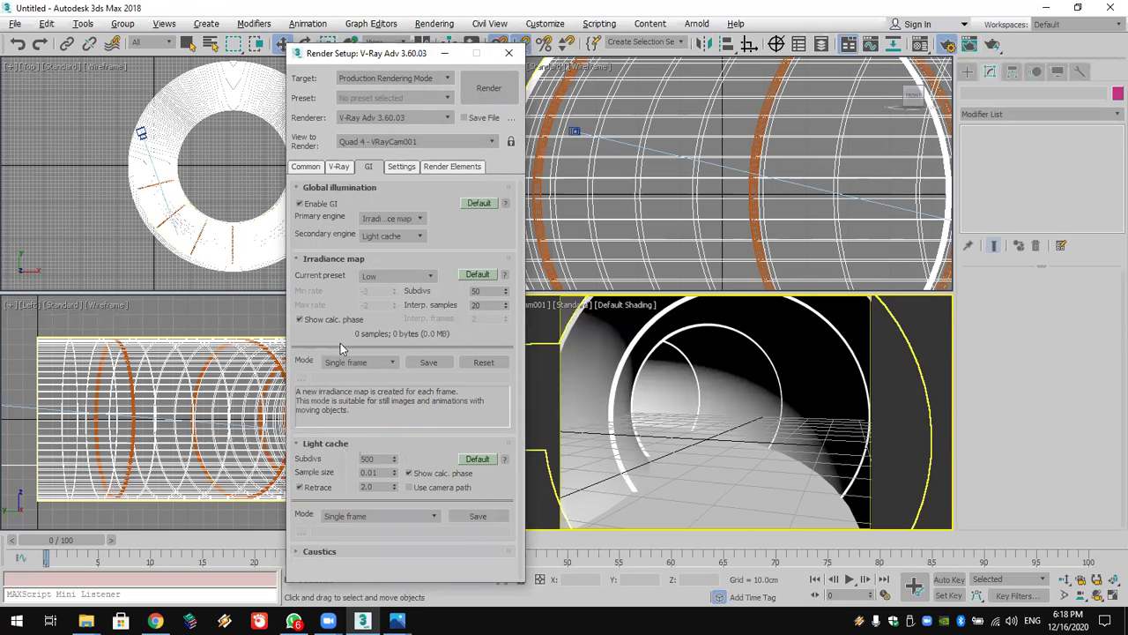
{"action": "left_click", "coordinate": [340, 168]}
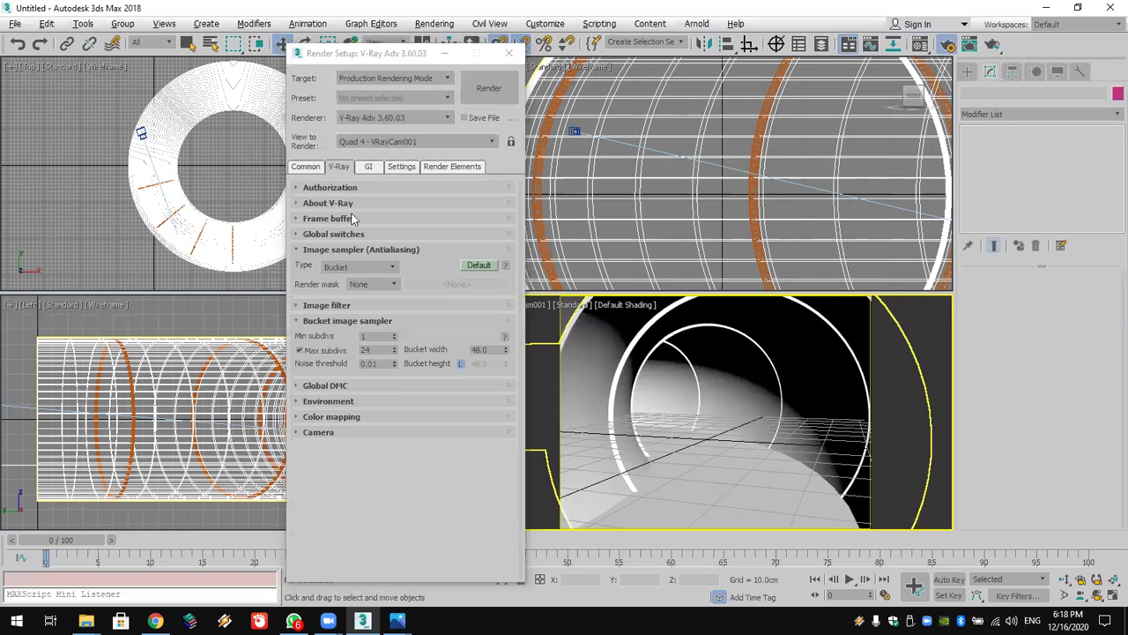
{"action": "left_click", "coordinate": [371, 418]}
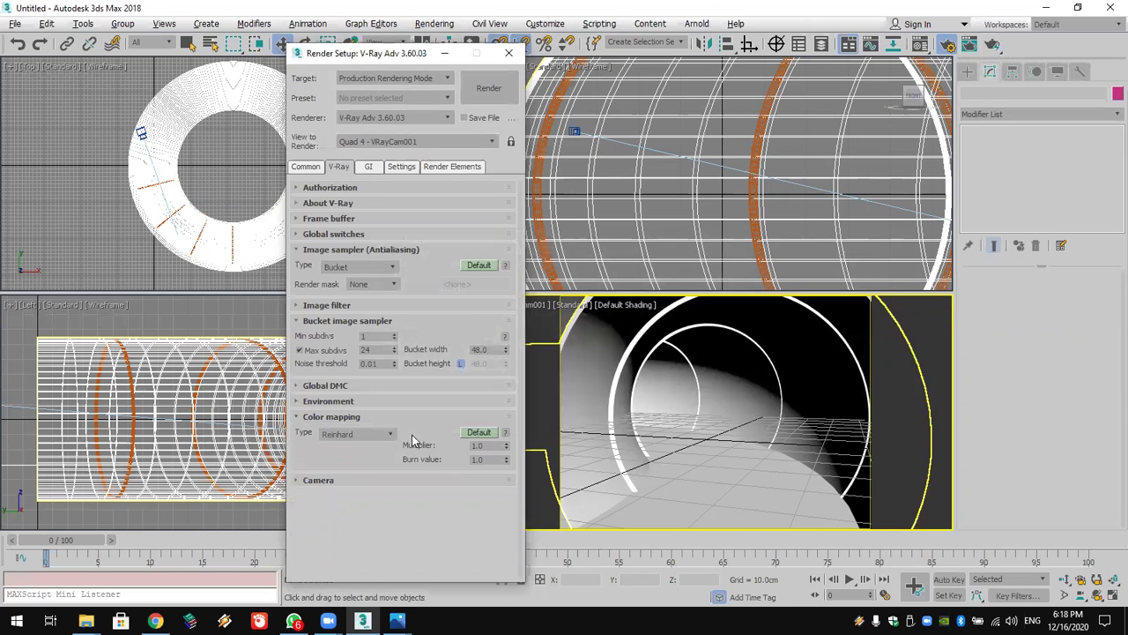
{"action": "left_click", "coordinate": [479, 432]}
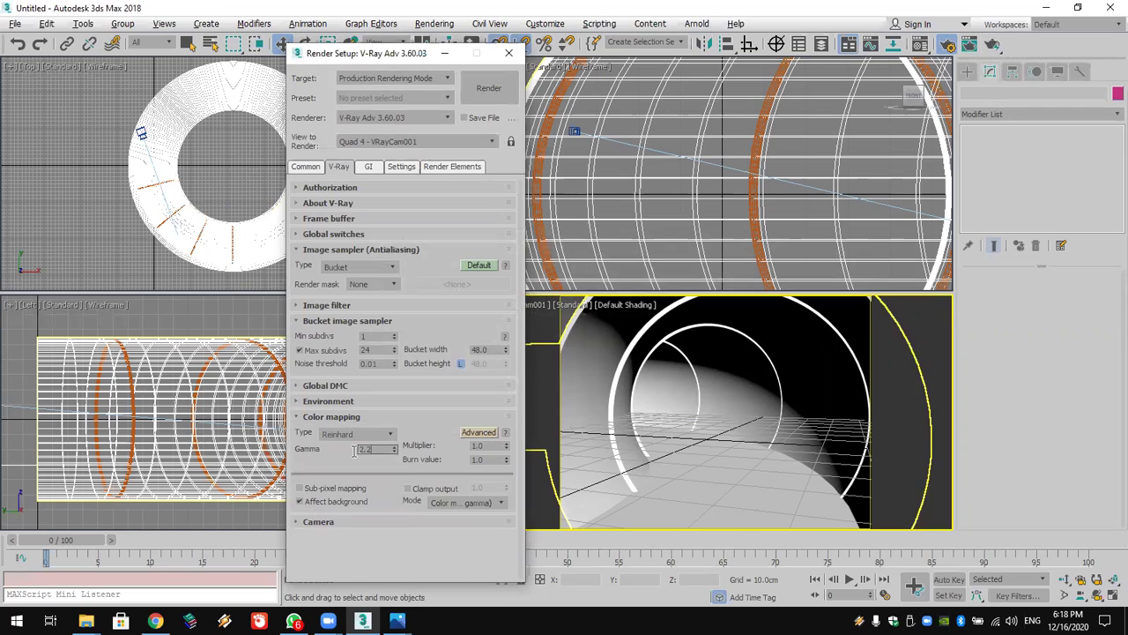
{"action": "left_click", "coordinate": [454, 504]}
{"action": "left_click", "coordinate": [456, 516]}
Step: Render the VRayCam001 view, inspect the result in a maximized V-Ray frame buffer, and close the frame buffer and render setup
{"action": "right_click", "coordinate": [688, 422]}
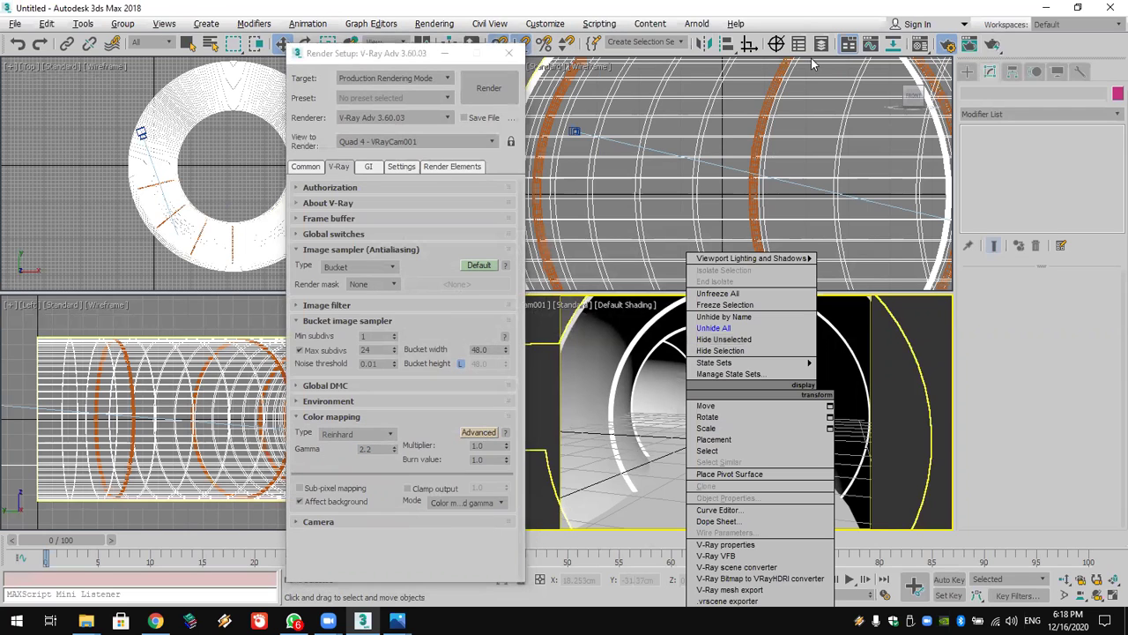
{"action": "left_click", "coordinate": [992, 44]}
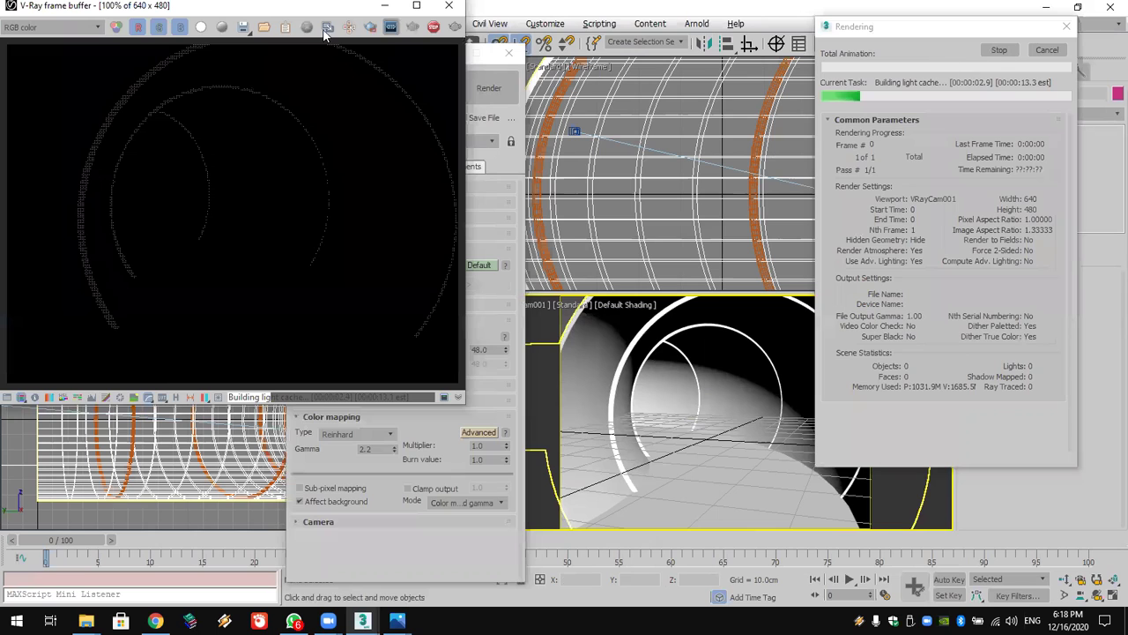
{"action": "left_click_drag", "start_coordinate": [258, 11], "coordinate": [397, 86]}
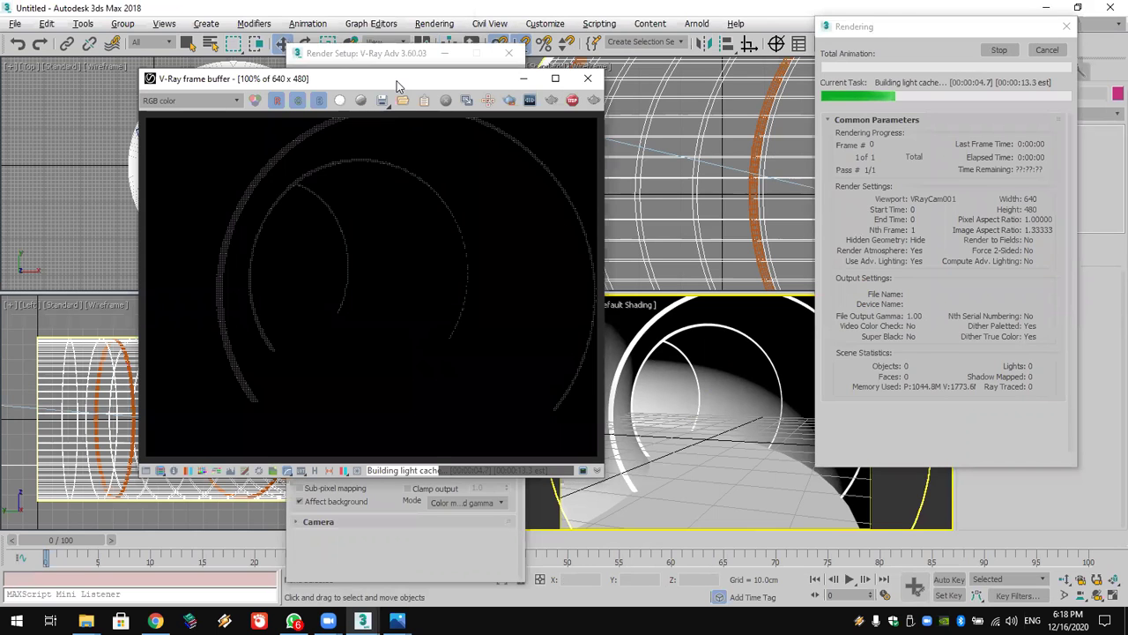
{"action": "double_click", "coordinate": [397, 82]}
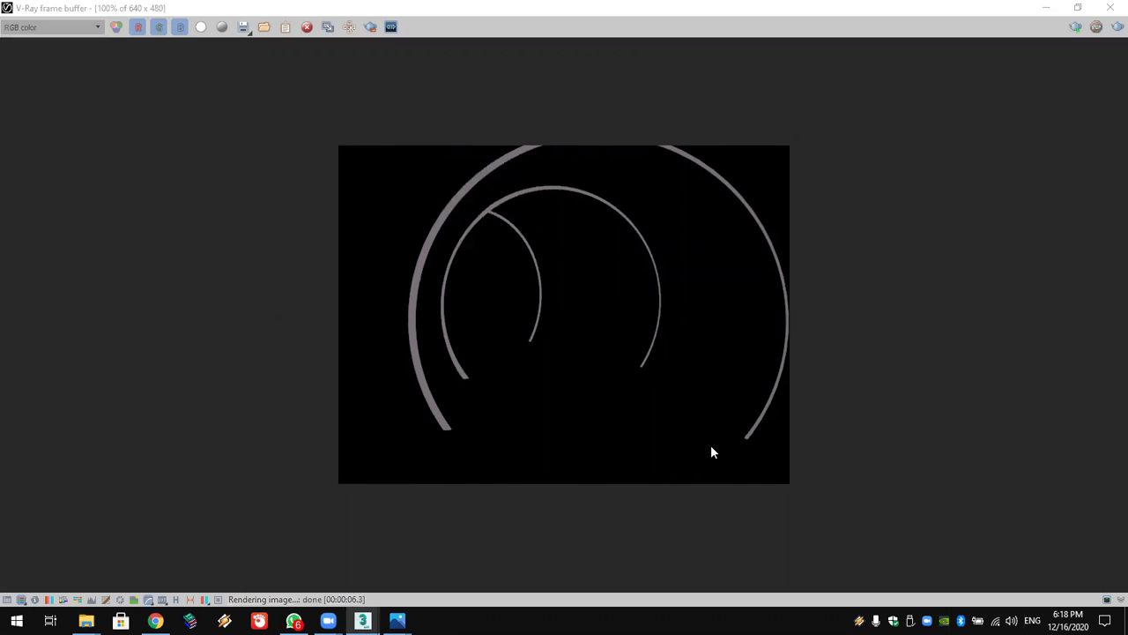
{"action": "left_click", "coordinate": [1109, 9]}
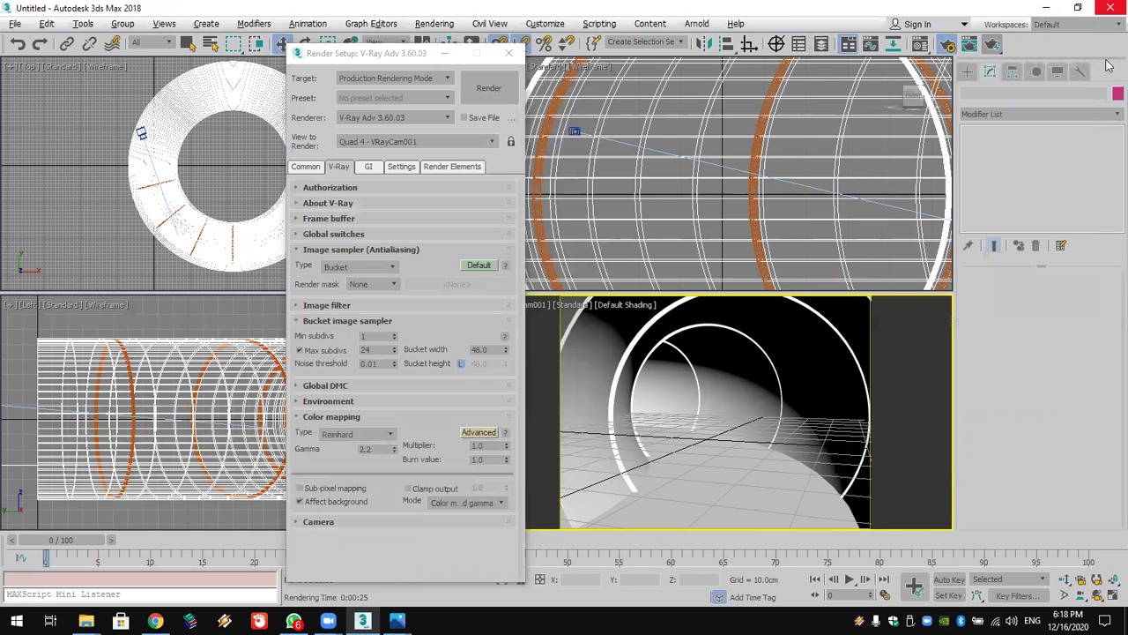
{"action": "left_click", "coordinate": [508, 53]}
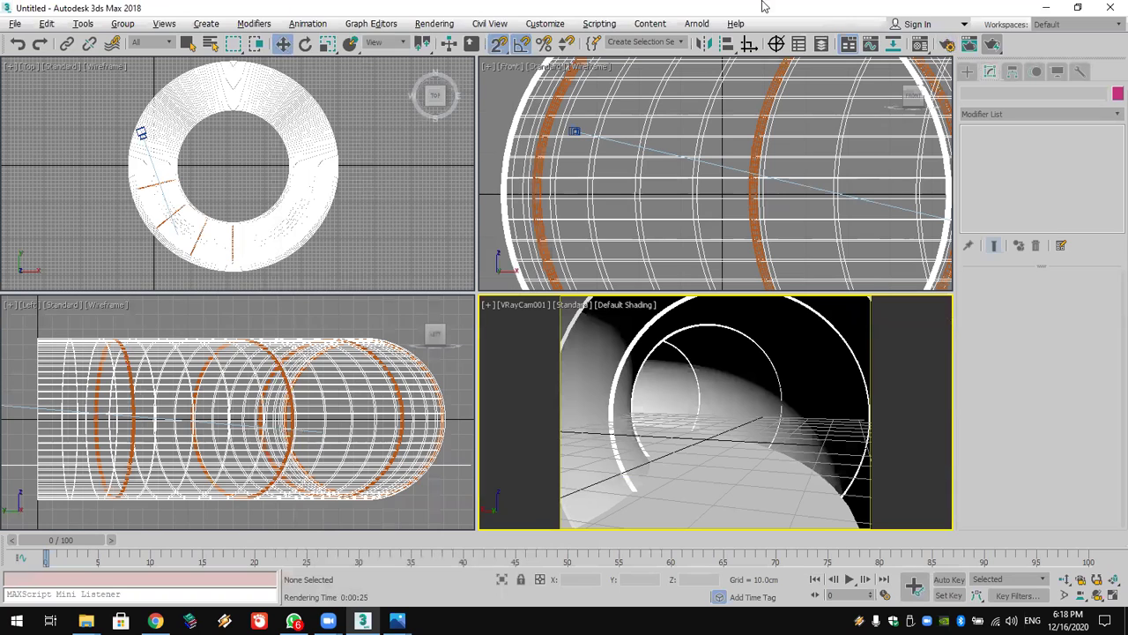
Step: Raise the fog multiplier of the white self-illuminated material to 9.69 and test render the camera view again
{"action": "left_click", "coordinate": [920, 45]}
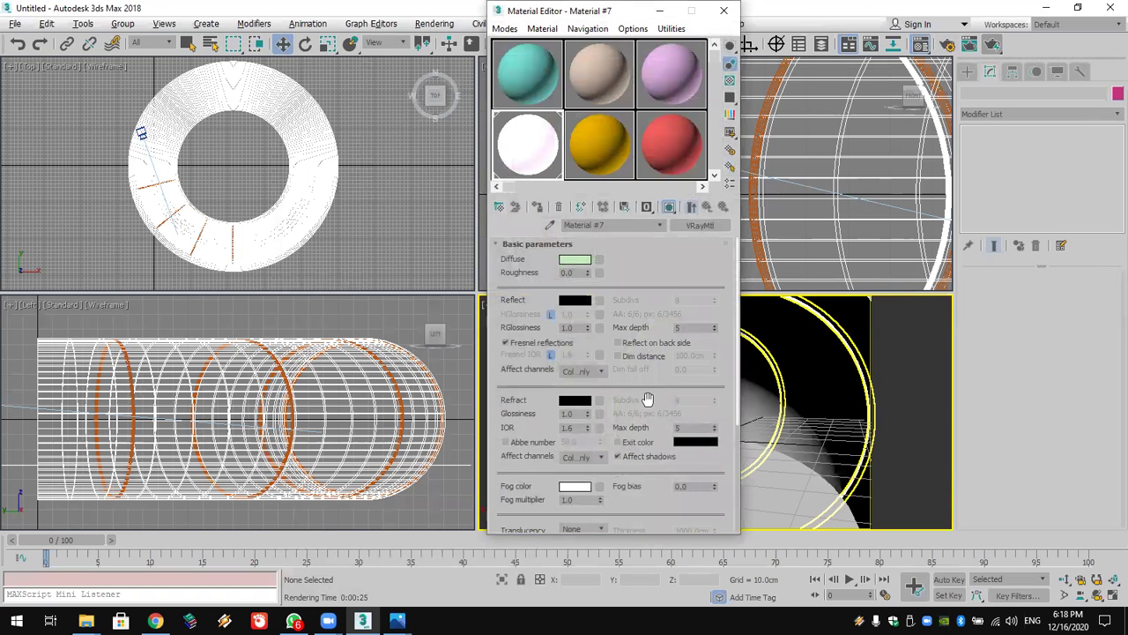
{"action": "scroll", "coordinate": [702, 402], "scroll_direction": "down", "scroll_amount": 2}
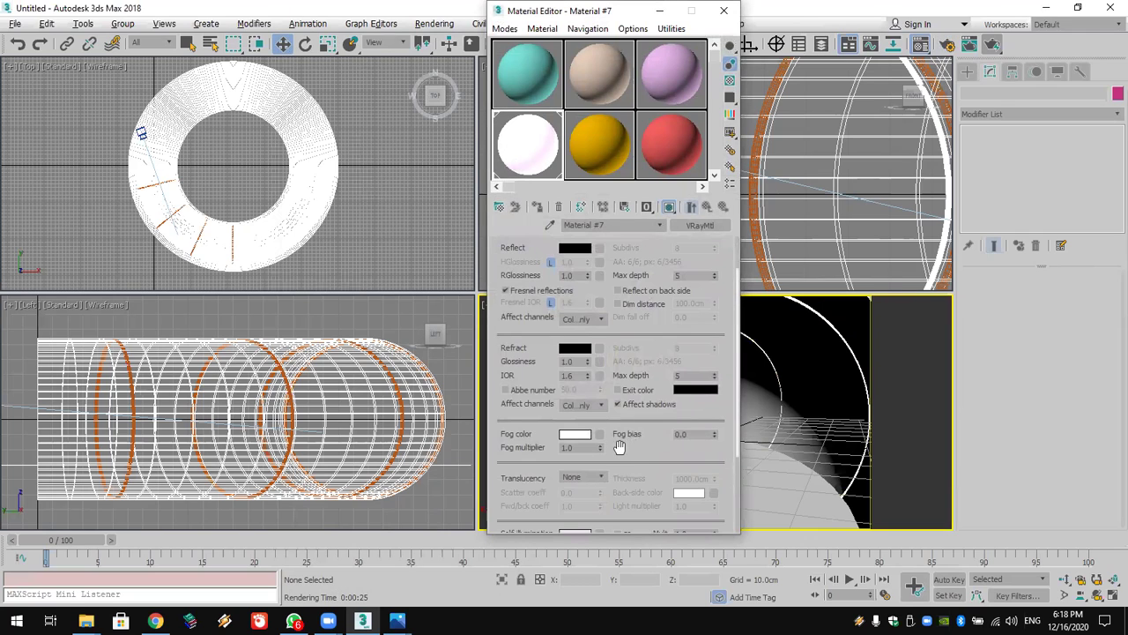
{"action": "left_click_drag", "start_coordinate": [600, 448], "coordinate": [993, 25]}
{"action": "left_click", "coordinate": [992, 45]}
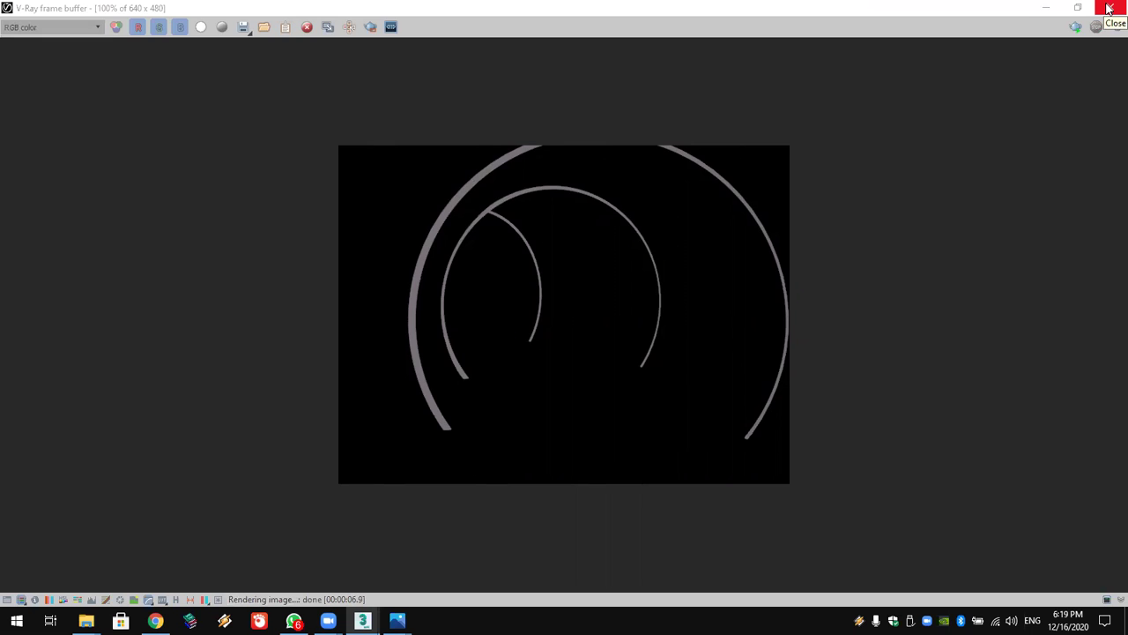
{"action": "left_click", "coordinate": [1109, 8]}
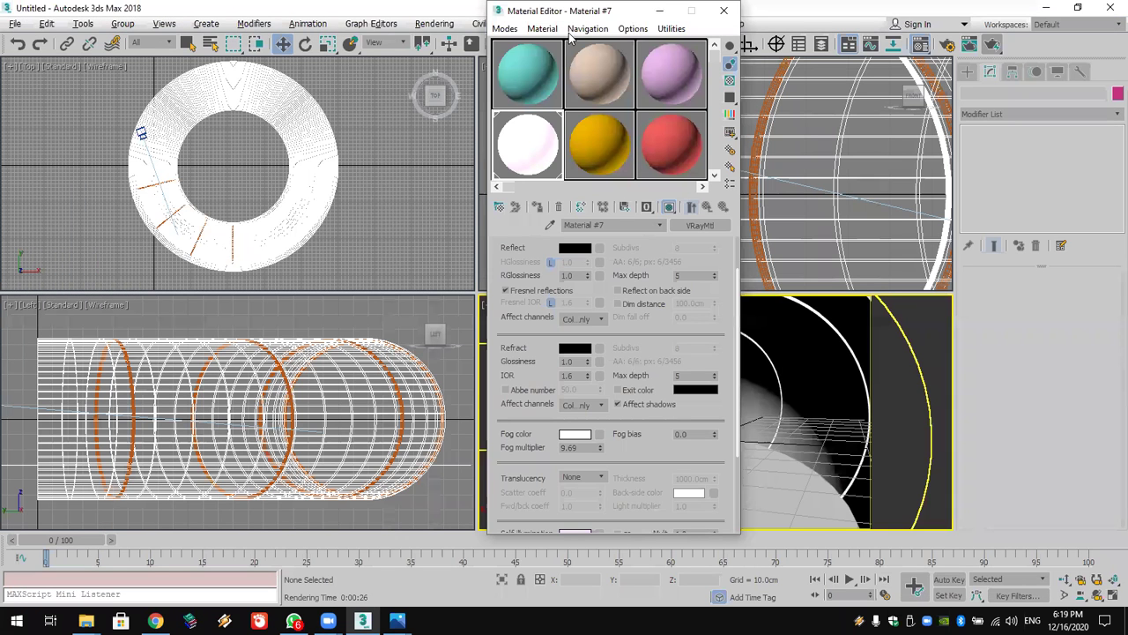
Step: Create a VRayLight of type Mesh in the Top view, in the empty area outside the tunnel ring
{"action": "left_click_drag", "start_coordinate": [568, 10], "coordinate": [79, 23]}
{"action": "left_click", "coordinate": [968, 73]}
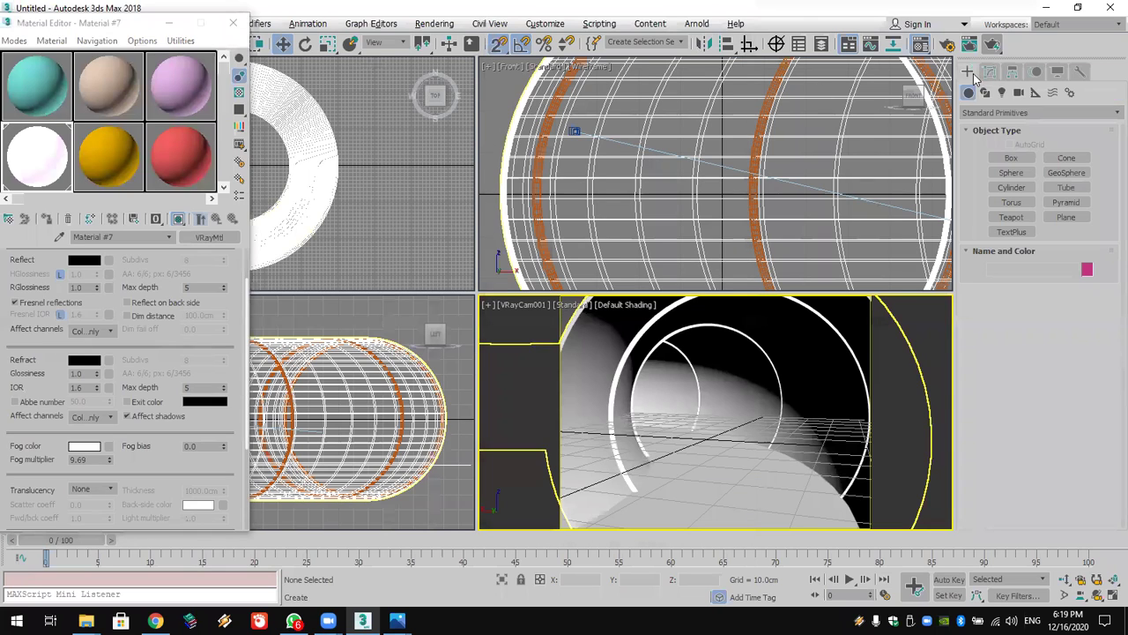
{"action": "left_click", "coordinate": [1003, 93]}
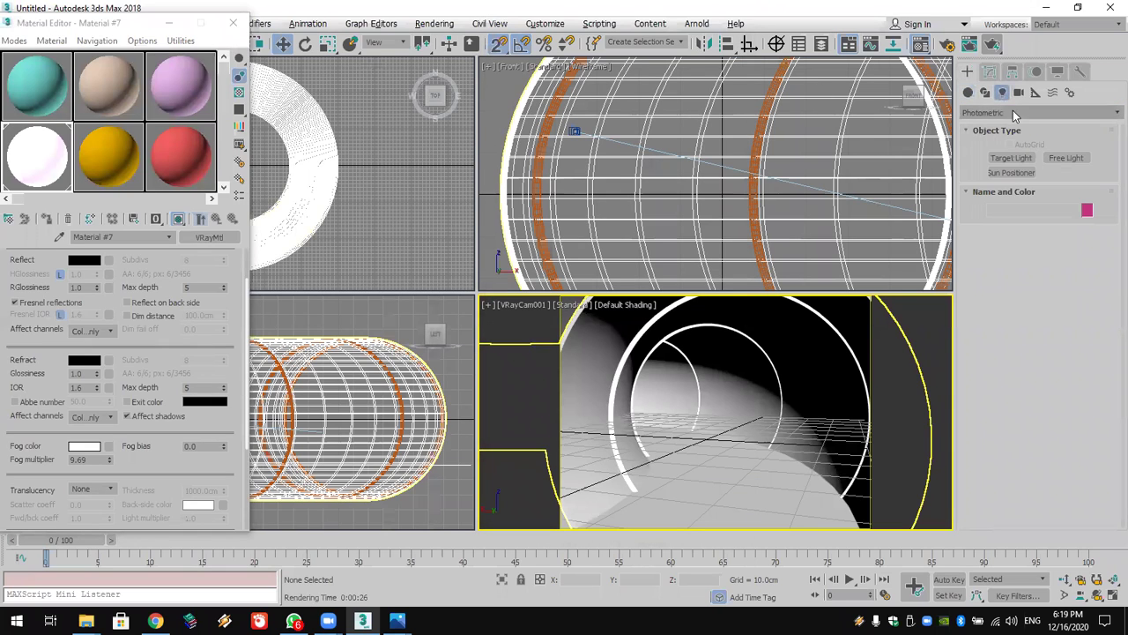
{"action": "left_click", "coordinate": [1013, 112]}
{"action": "left_click", "coordinate": [997, 149]}
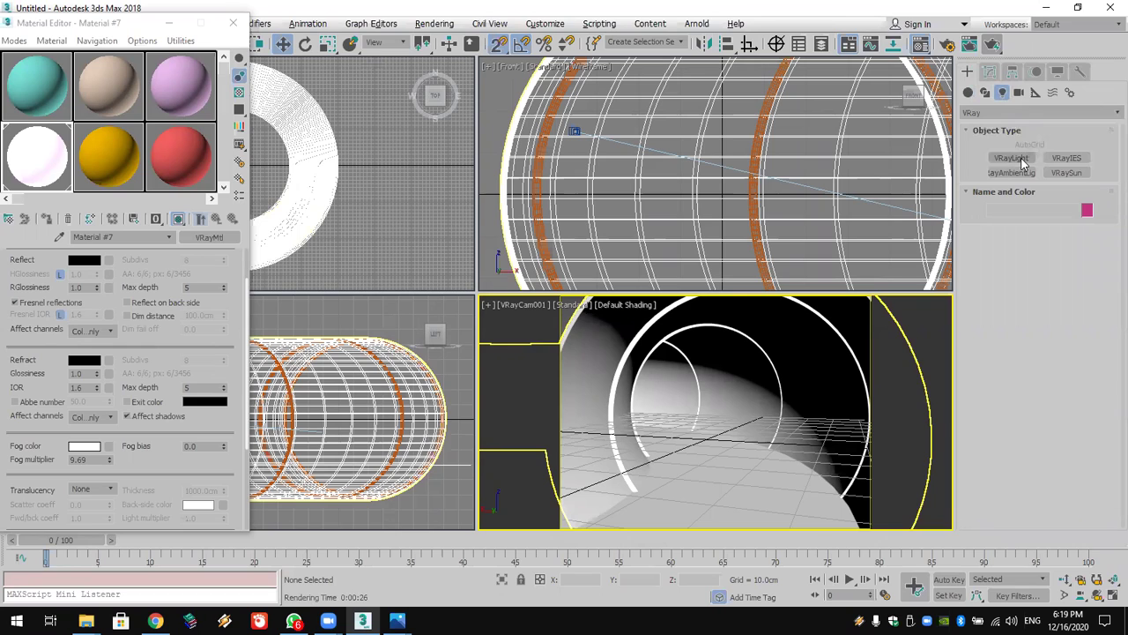
{"action": "left_click", "coordinate": [1012, 158]}
{"action": "left_click", "coordinate": [1051, 252]}
{"action": "left_click", "coordinate": [1062, 295]}
{"action": "left_click", "coordinate": [417, 207]}
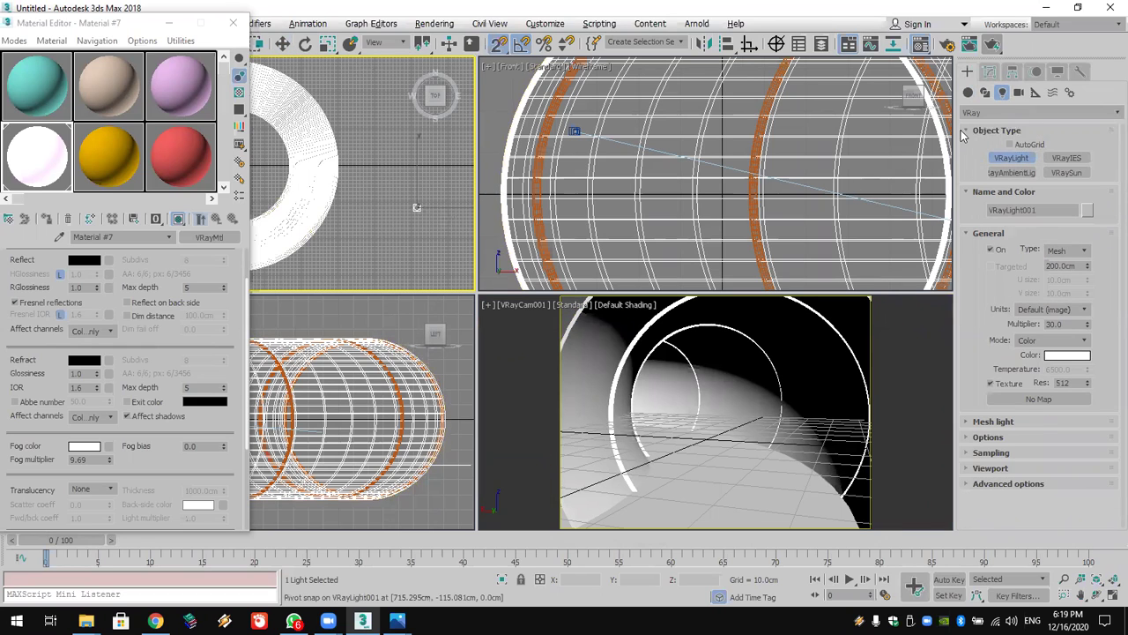
Step: Assign the circular ribs as the mesh of the new V-Ray light and close the Material Editor
{"action": "left_click", "coordinate": [989, 74]}
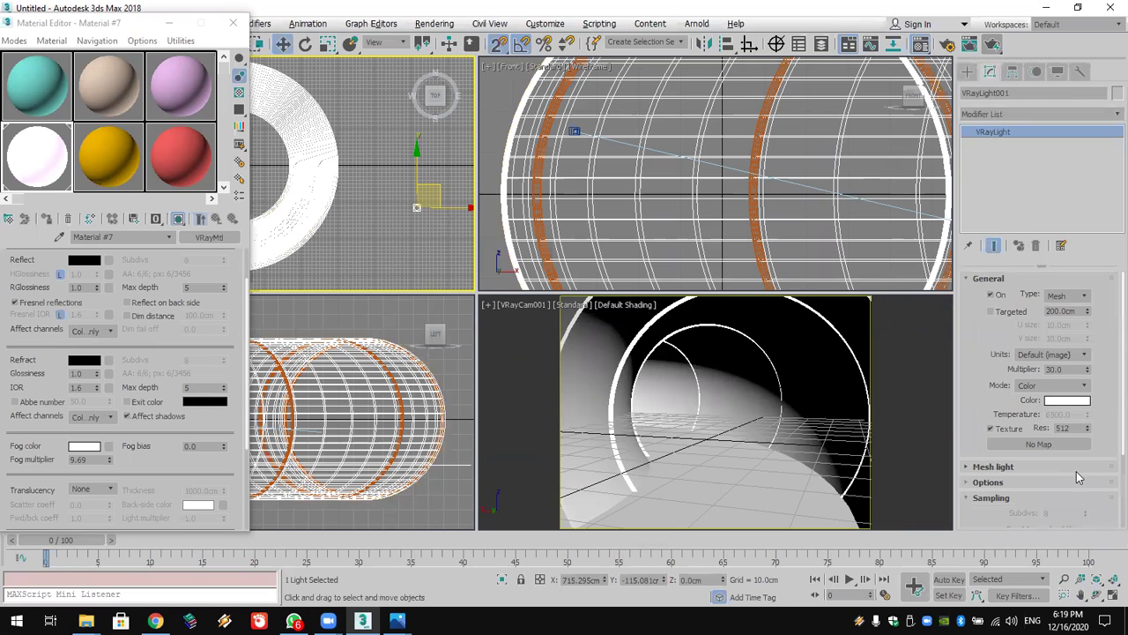
{"action": "left_click", "coordinate": [1071, 468]}
{"action": "left_click", "coordinate": [1054, 446]}
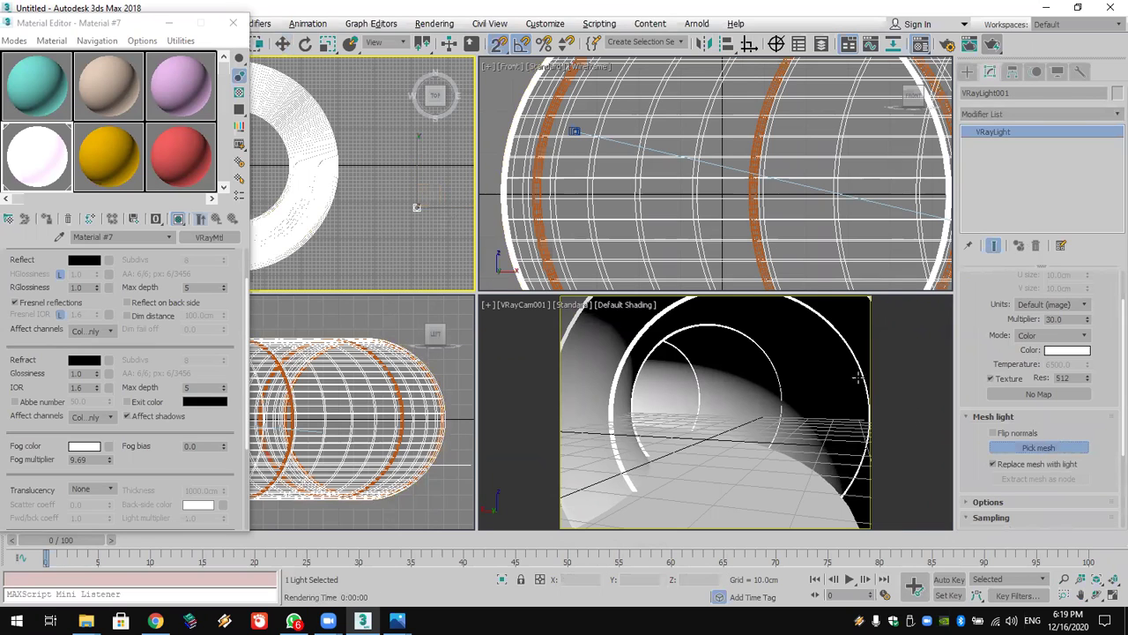
{"action": "left_click", "coordinate": [751, 231]}
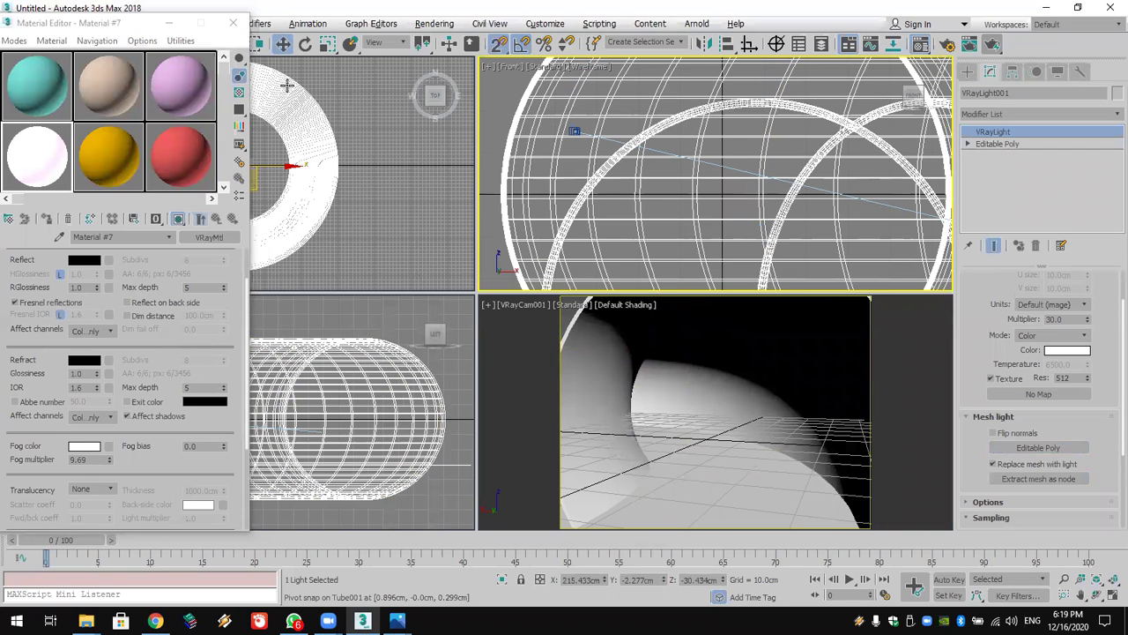
{"action": "left_click", "coordinate": [232, 25]}
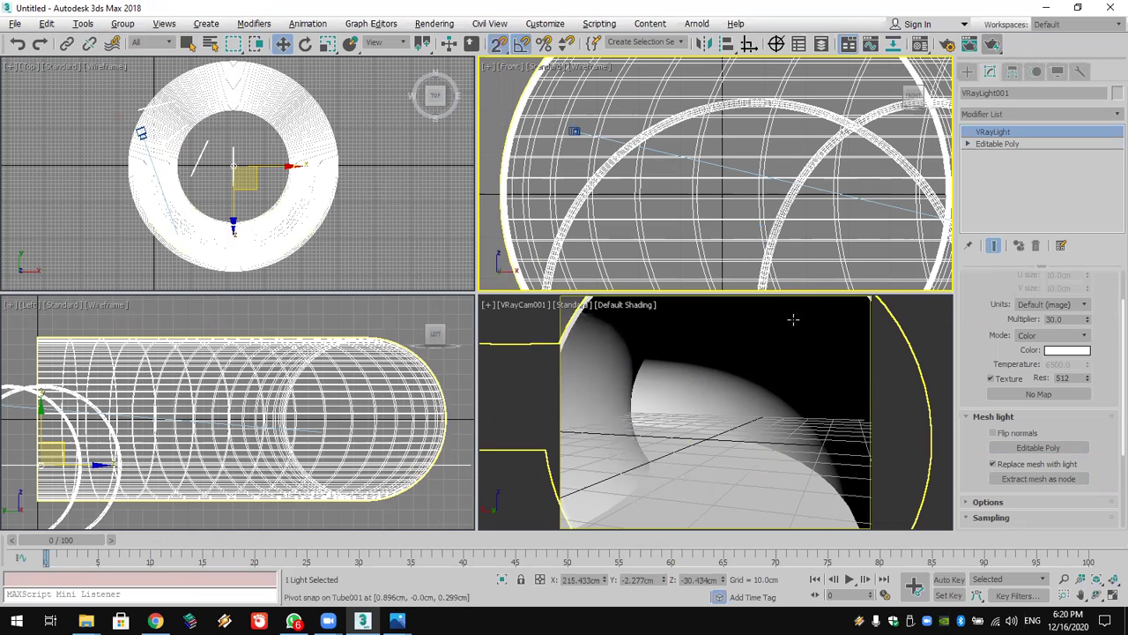
Step: Undo the last mesh light change, turn off Replace mesh with light for the V-Ray light, and set its multiplier to 100
{"action": "left_click", "coordinate": [17, 46]}
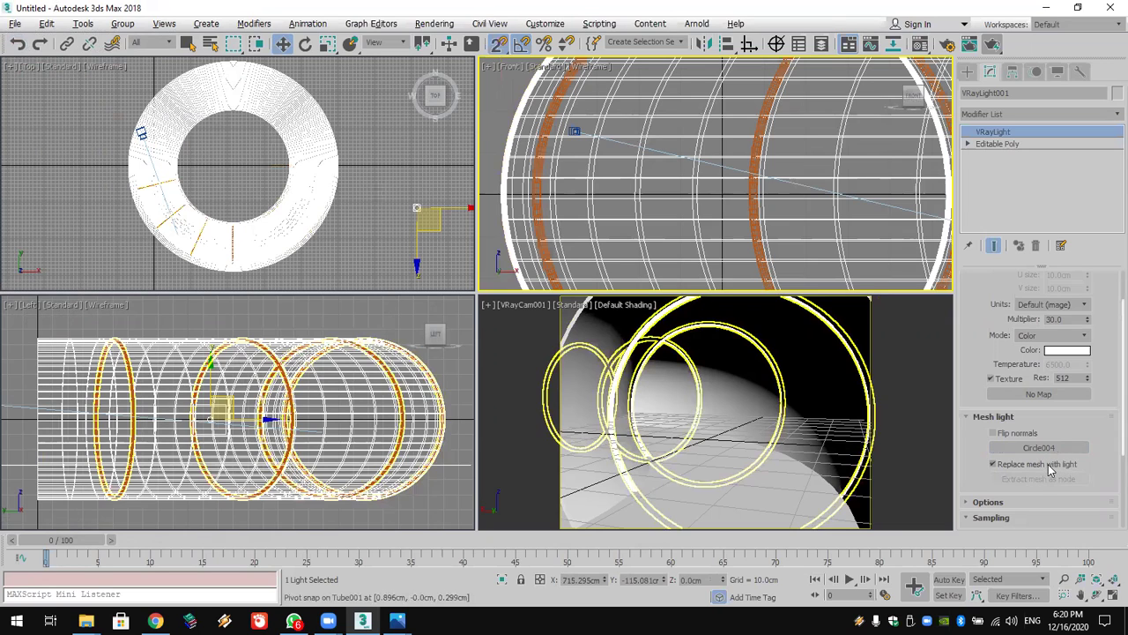
{"action": "left_click", "coordinate": [1048, 465]}
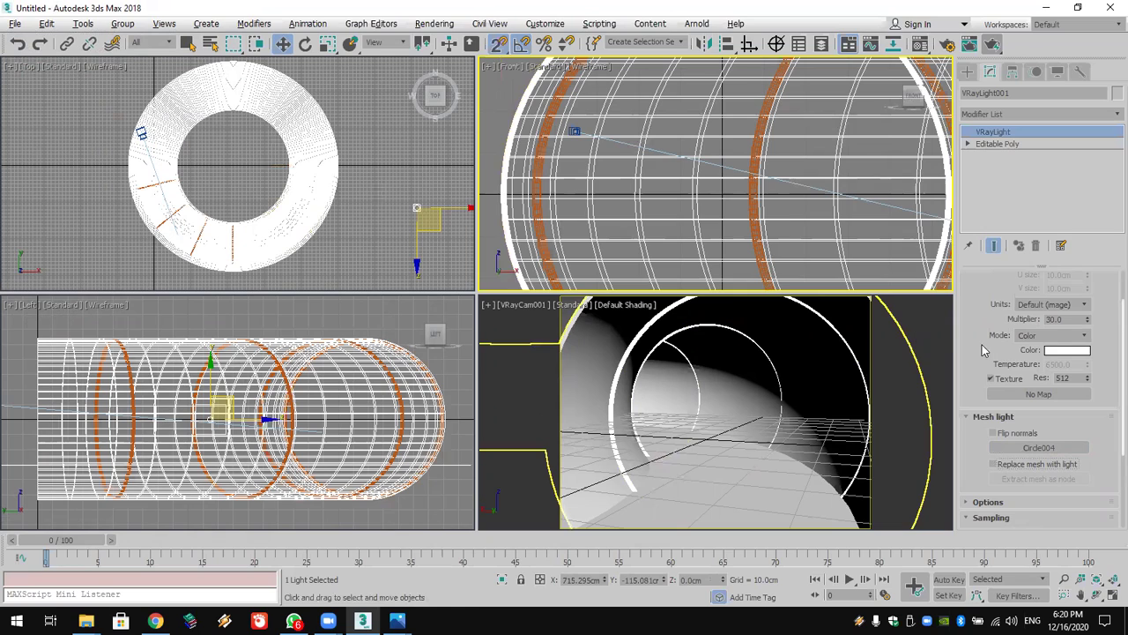
{"action": "double_click", "coordinate": [1069, 320]}
{"action": "type", "text": "100"}
{"action": "key", "text": "Return"}
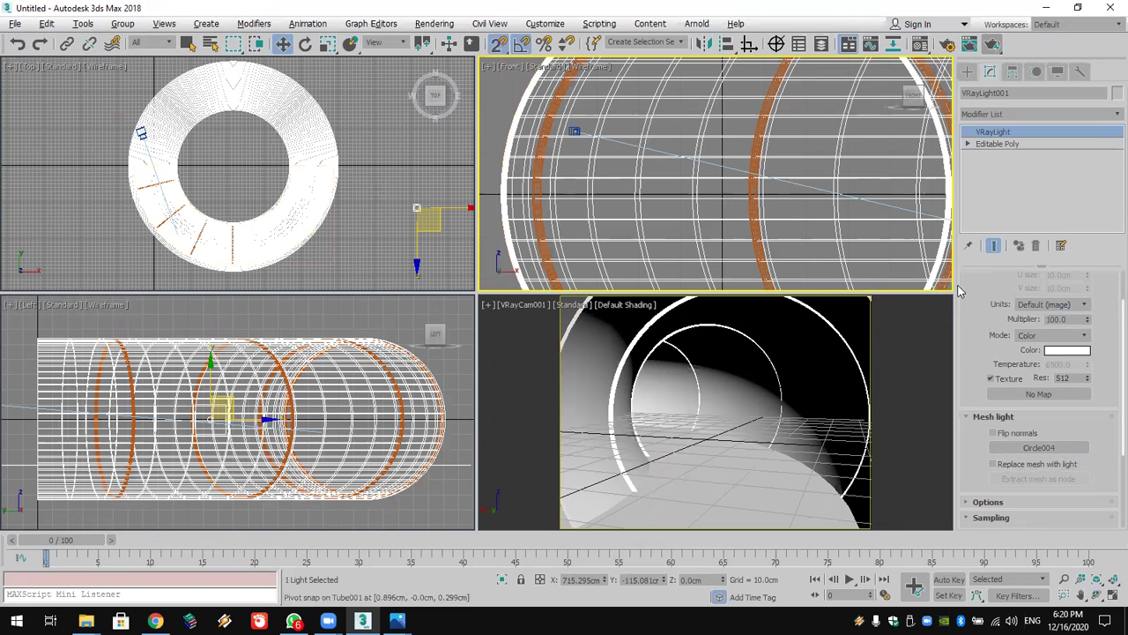
Step: Test render the VRayCam001 view, inspect the lit ribs in the V-Ray frame buffer, and close it
{"action": "right_click", "coordinate": [917, 311]}
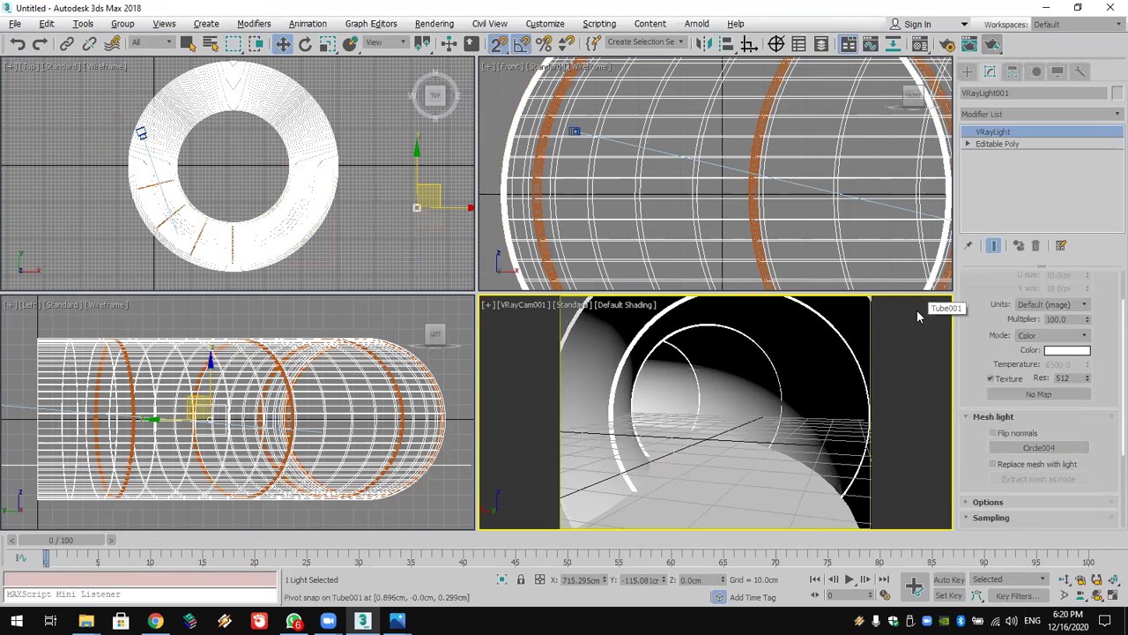
{"action": "left_click", "coordinate": [989, 51]}
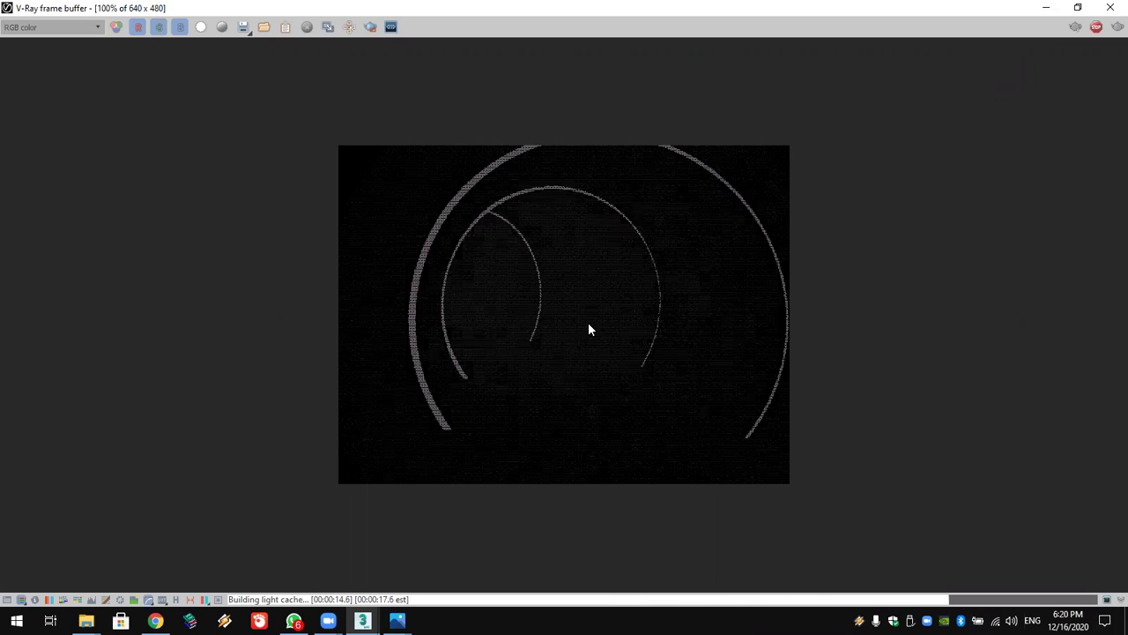
{"action": "scroll", "coordinate": [589, 325], "scroll_direction": "up", "scroll_amount": 1}
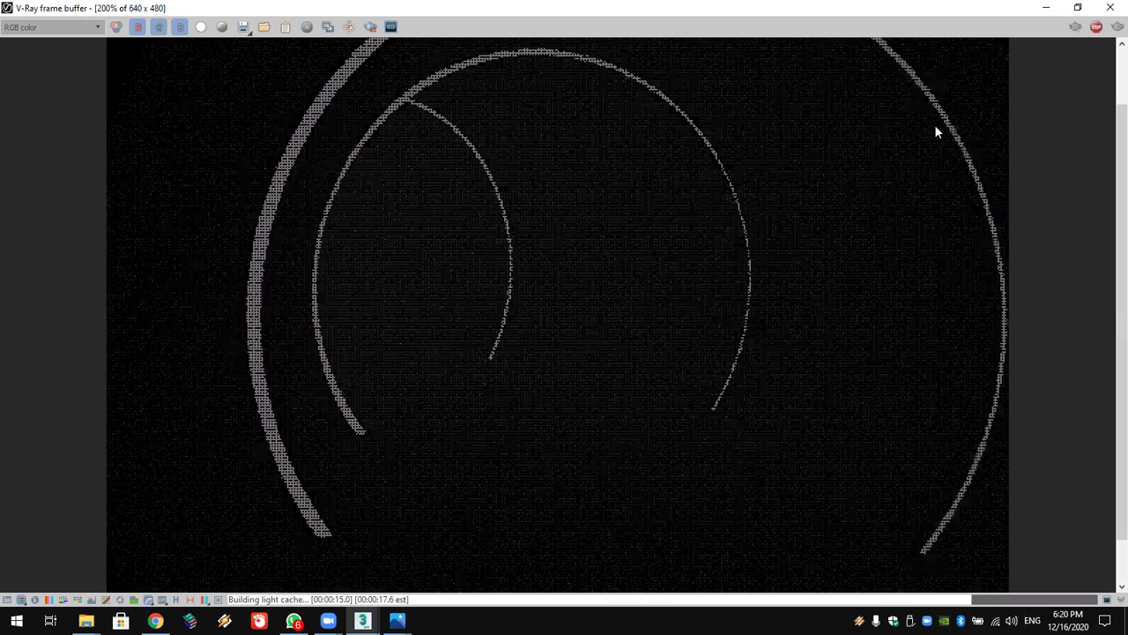
{"action": "scroll", "coordinate": [937, 132], "scroll_direction": "down", "scroll_amount": 1}
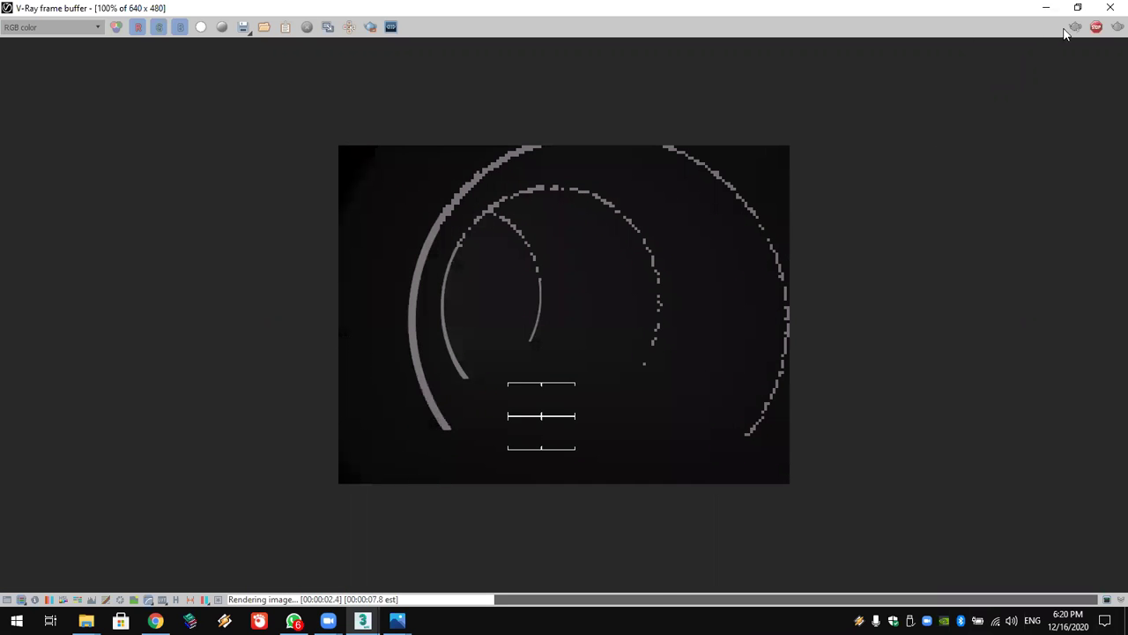
{"action": "left_click", "coordinate": [1109, 8]}
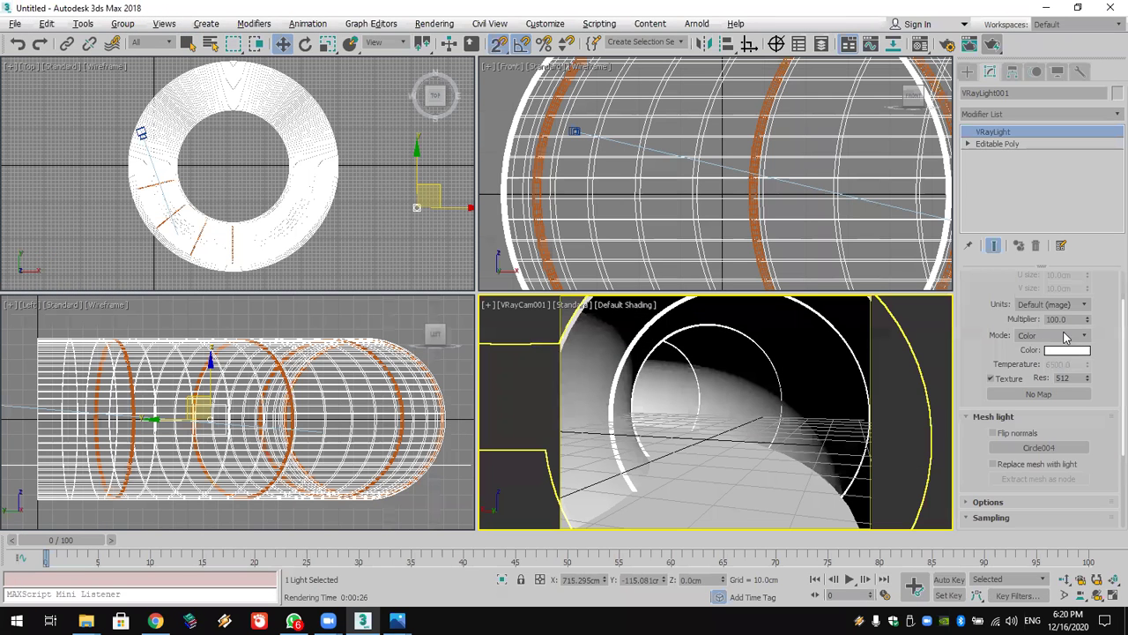
Step: Repick the circular ribs as the V-Ray light's mesh and open the rendered frame window for the VRayCam001 view
{"action": "left_click", "coordinate": [790, 463]}
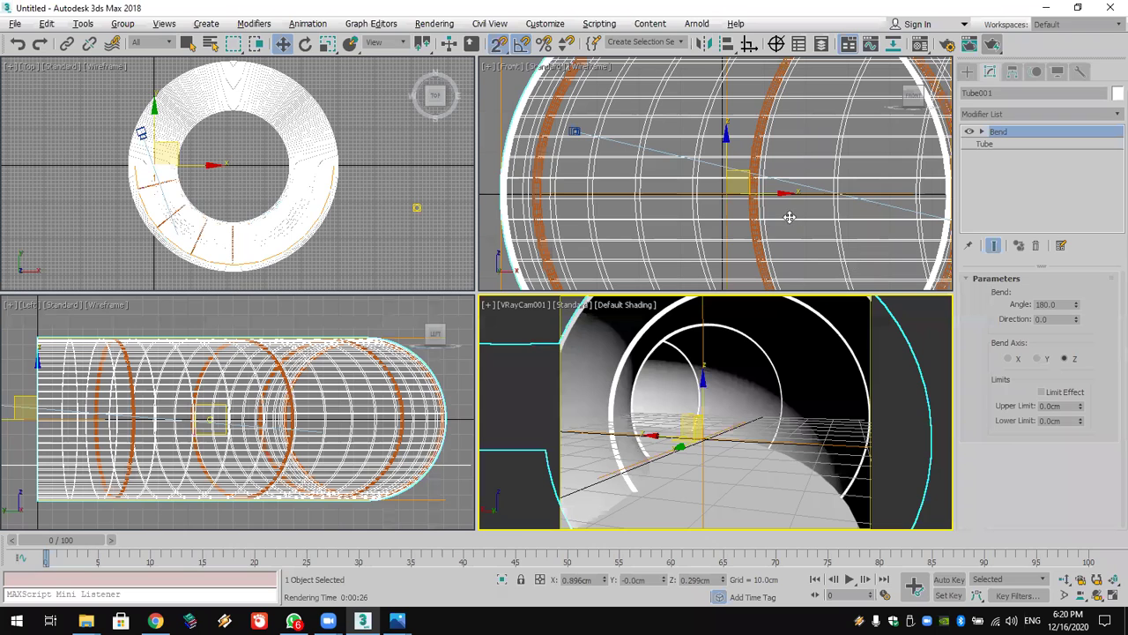
{"action": "left_click", "coordinate": [750, 208]}
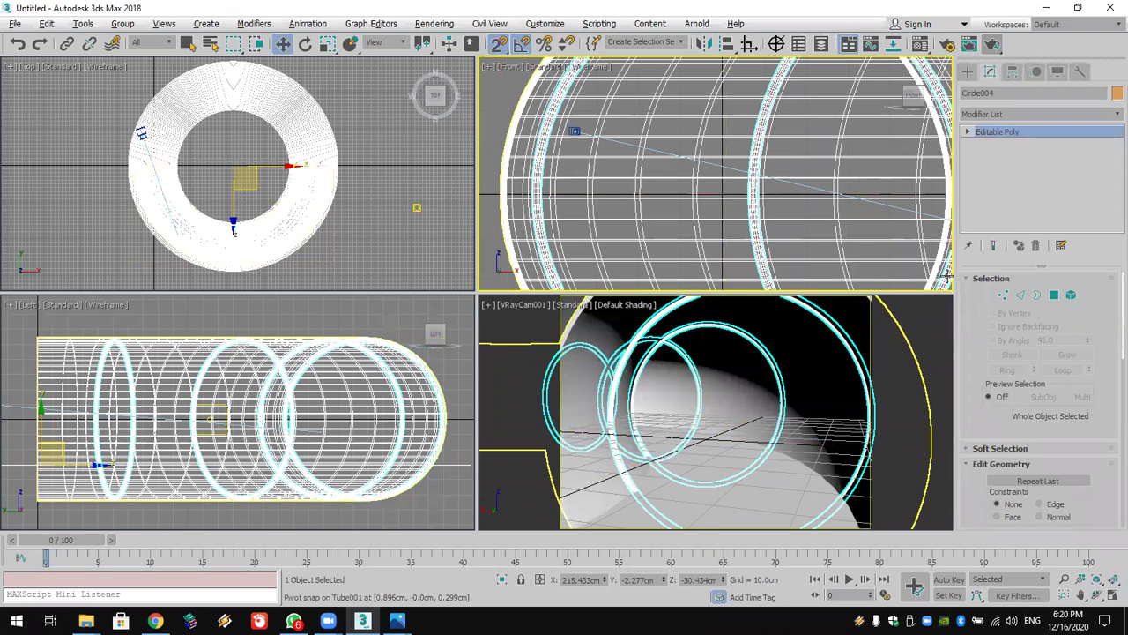
{"action": "left_click", "coordinate": [417, 206]}
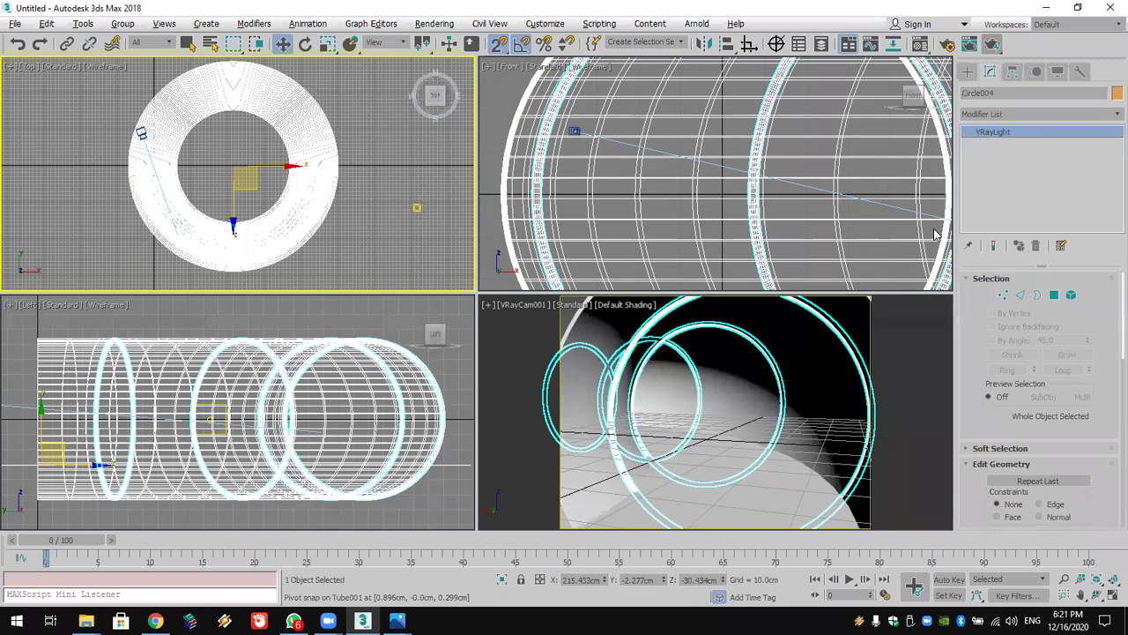
{"action": "left_click", "coordinate": [1038, 447]}
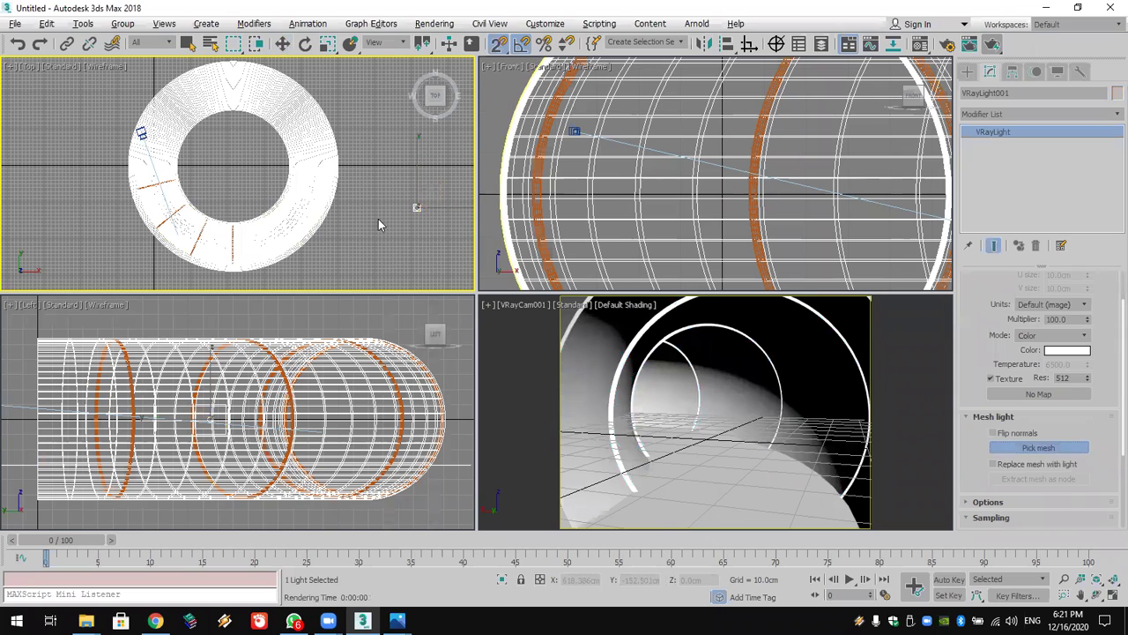
{"action": "left_click", "coordinate": [754, 226]}
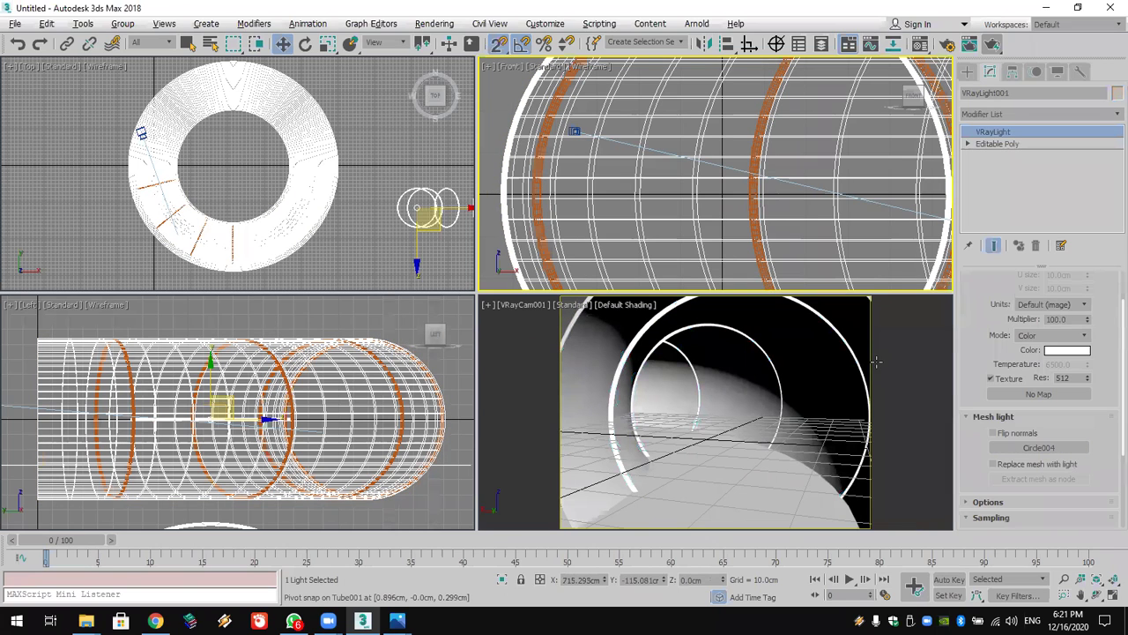
{"action": "right_click", "coordinate": [852, 323]}
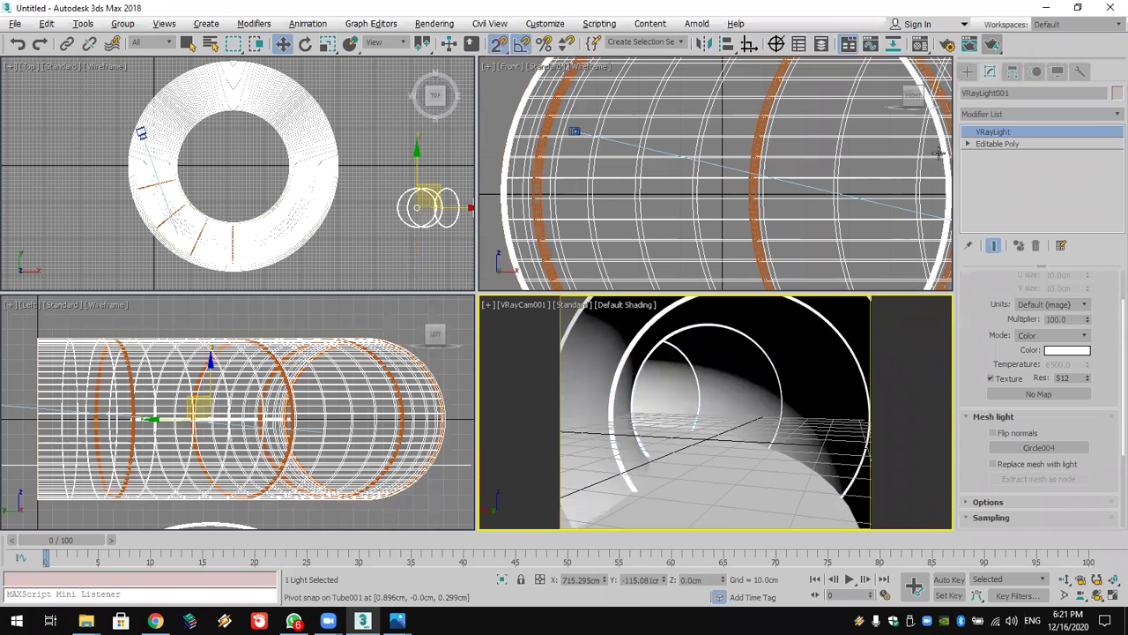
{"action": "left_click", "coordinate": [971, 43]}
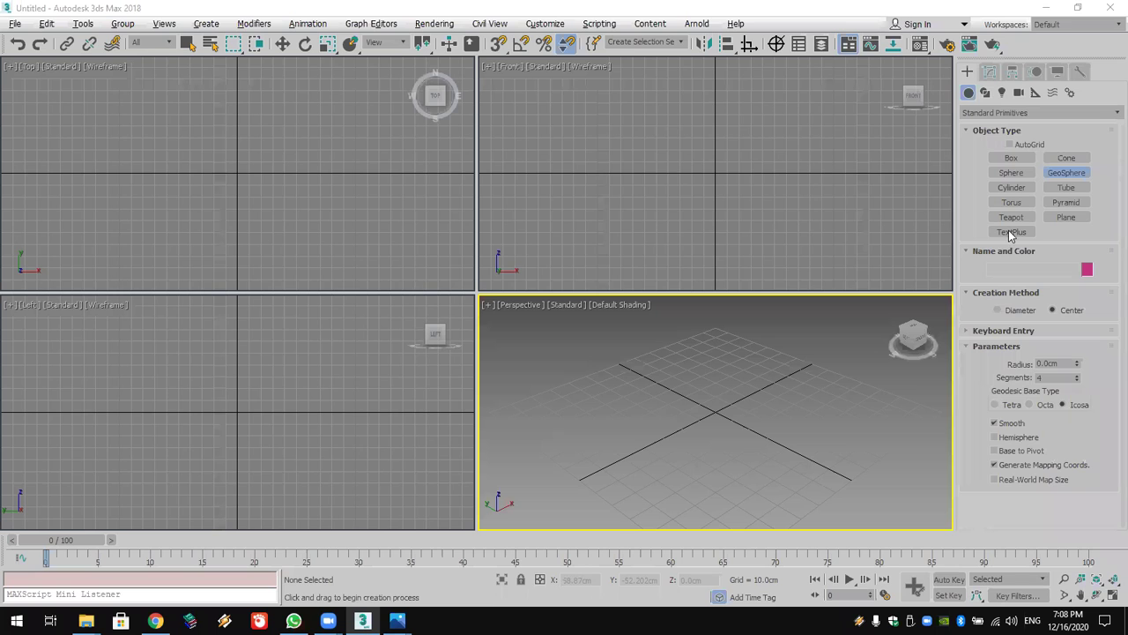
Step: Create a geosphere with a radius of about 36.9 cm and 81 segments near the origin in the Perspective view
{"action": "left_click_drag", "start_coordinate": [708, 397], "coordinate": [726, 442]}
{"action": "left_click", "coordinate": [1078, 374]}
{"action": "left_click_drag", "start_coordinate": [1078, 374], "coordinate": [1078, 319]}
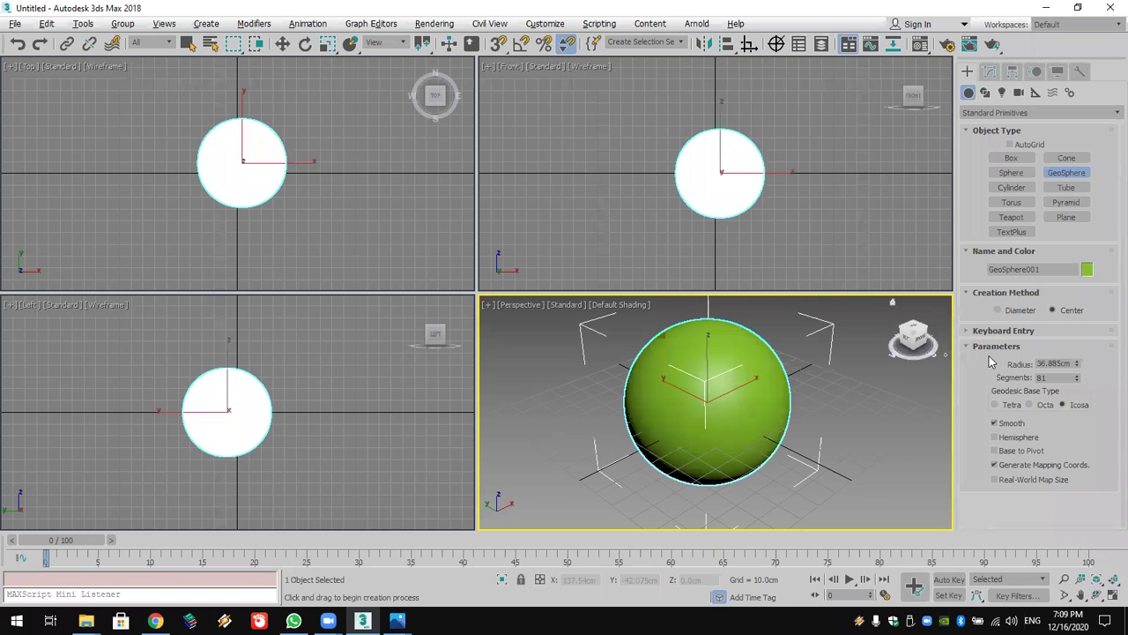
Step: Add a ProOptimizer modifier to the geosphere and calculate its optimization data
{"action": "left_click", "coordinate": [994, 73]}
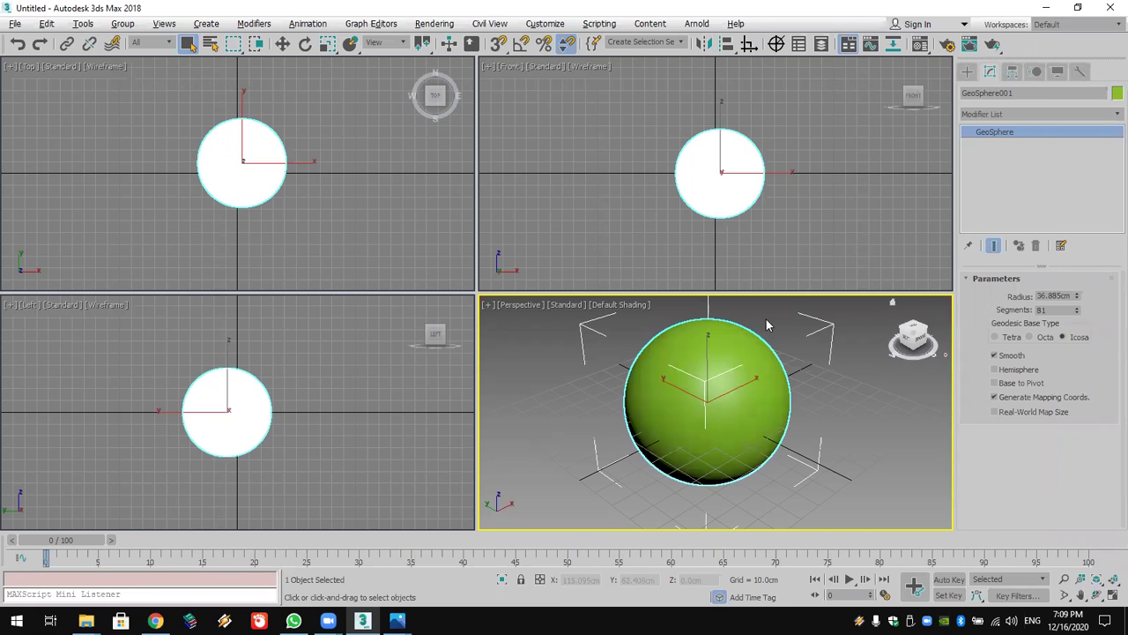
{"action": "middle_click_drag", "start_coordinate": [754, 358], "coordinate": [757, 367]}
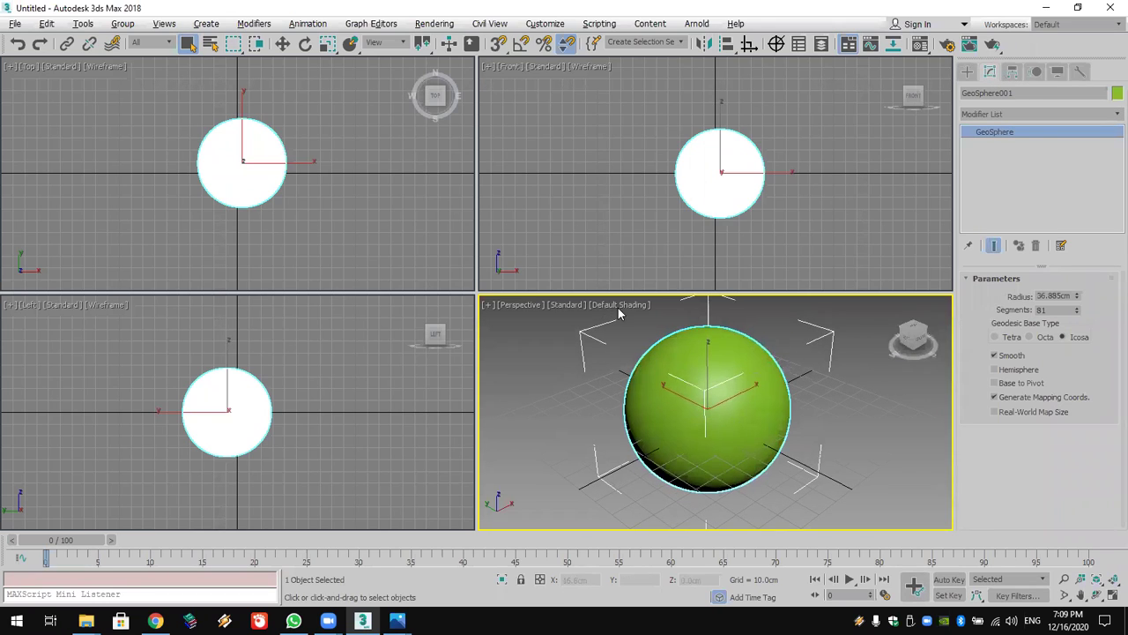
{"action": "left_click", "coordinate": [1034, 112]}
{"action": "type", "text": "pro"}
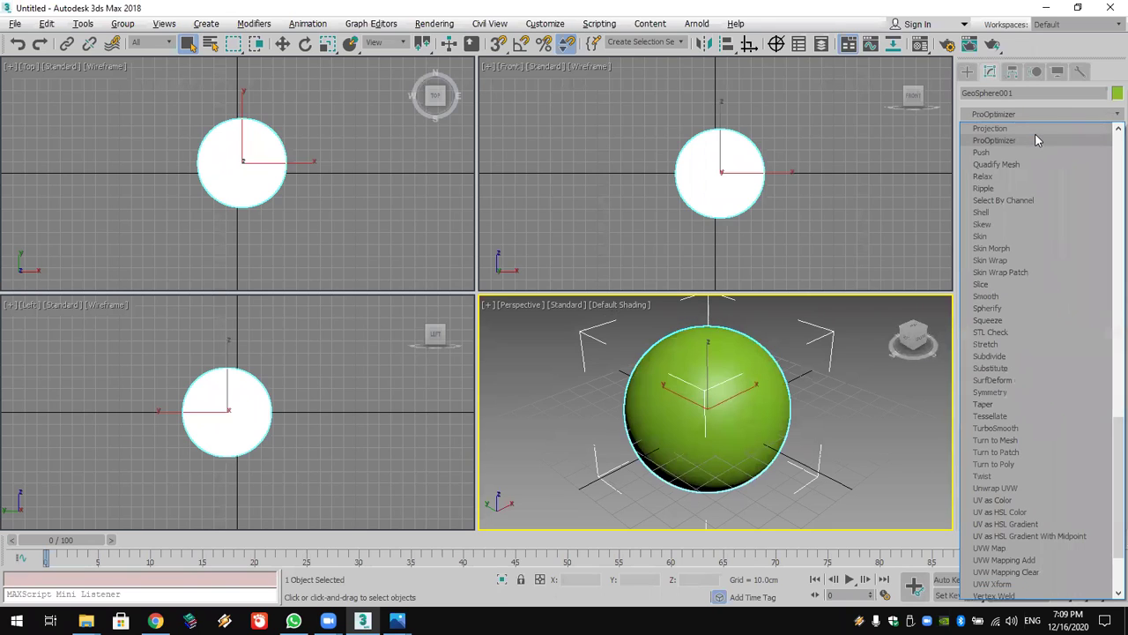
{"action": "left_click", "coordinate": [1037, 139]}
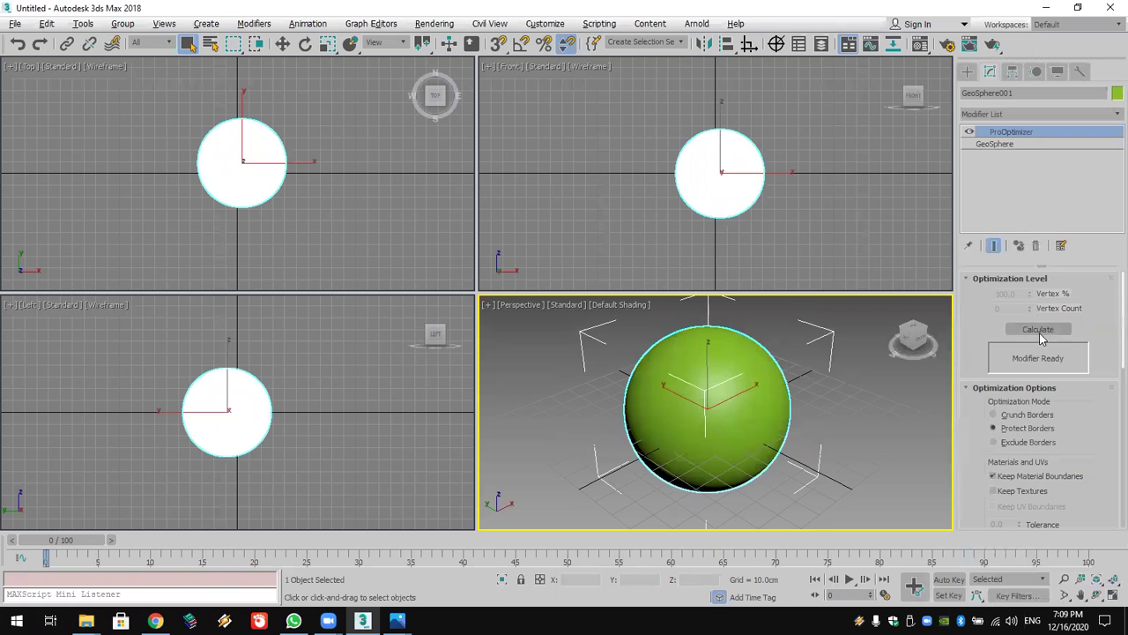
{"action": "left_click", "coordinate": [1045, 330]}
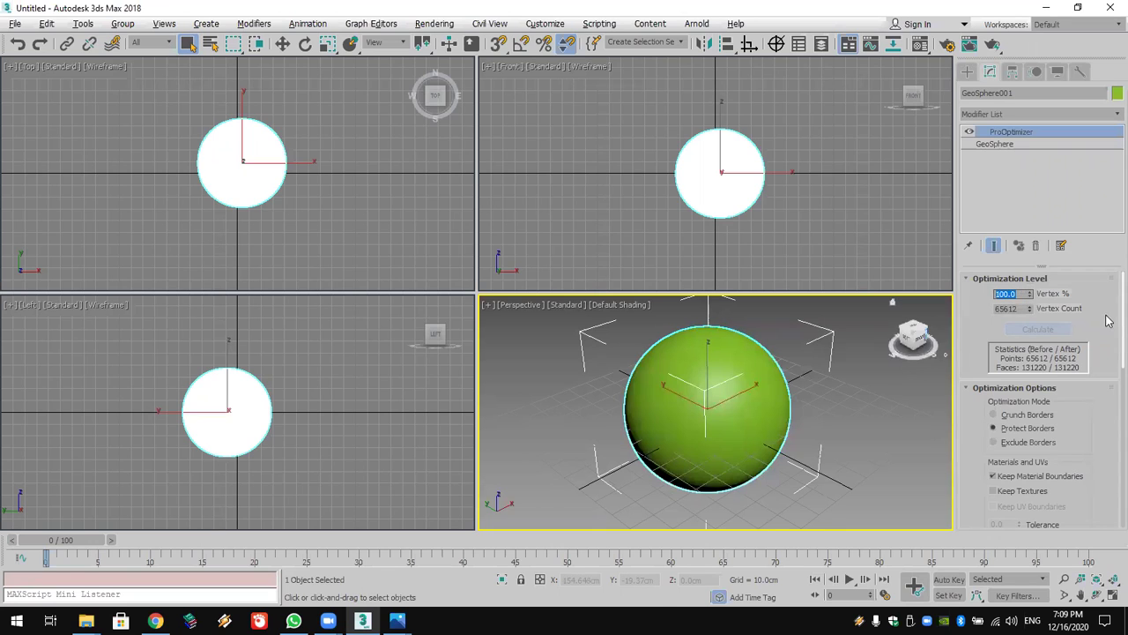
Step: Try ProOptimizer vertex percentages of 0.7 and 77 on the geosphere and show the polygon statistics in the Perspective view
{"action": "left_click_drag", "start_coordinate": [1031, 296], "coordinate": [1043, 417]}
{"action": "left_click_drag", "start_coordinate": [1059, 475], "coordinate": [1014, 298]}
{"action": "double_click", "coordinate": [1013, 295]}
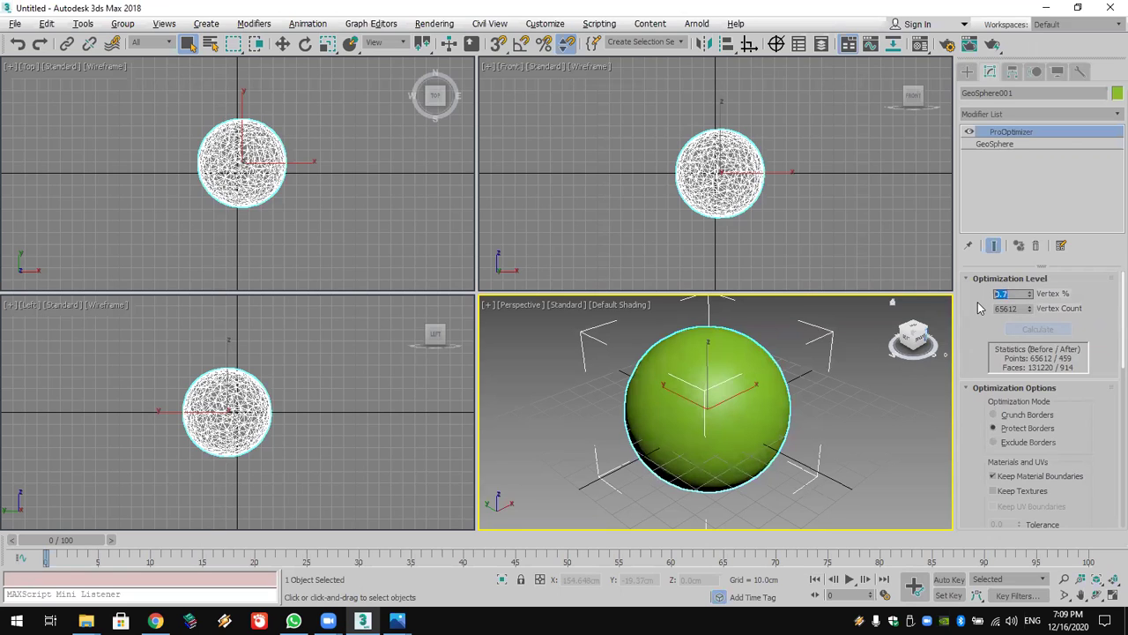
{"action": "type", "text": "7"}
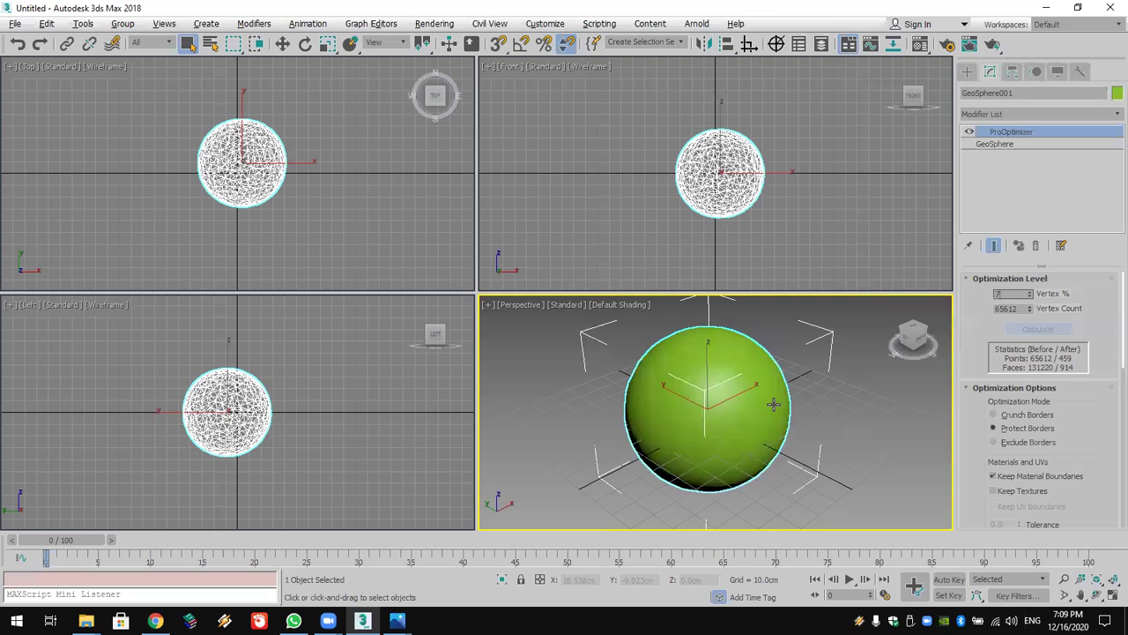
{"action": "type", "text": "7"}
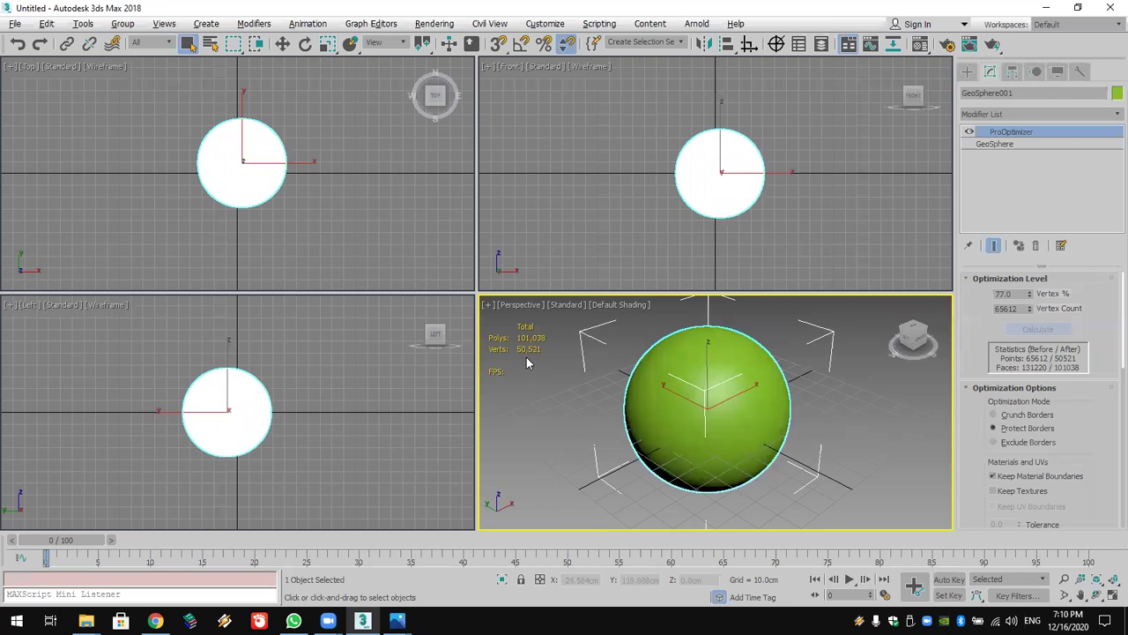
Step: Set the ProOptimizer Vertex % of the geosphere to 0.6
{"action": "mouse_move", "coordinate": [1028, 300]}
{"action": "left_mouse_down"}
{"action": "mouse_move", "coordinate": [1047, 64]}
{"action": "mouse_move", "coordinate": [1045, 277]}
{"action": "mouse_move", "coordinate": [1022, 293]}
{"action": "left_mouse_up"}
{"action": "key", "text": "BackSpace"}
{"action": "type", "text": "0.6"}
{"action": "key", "text": "Return"}
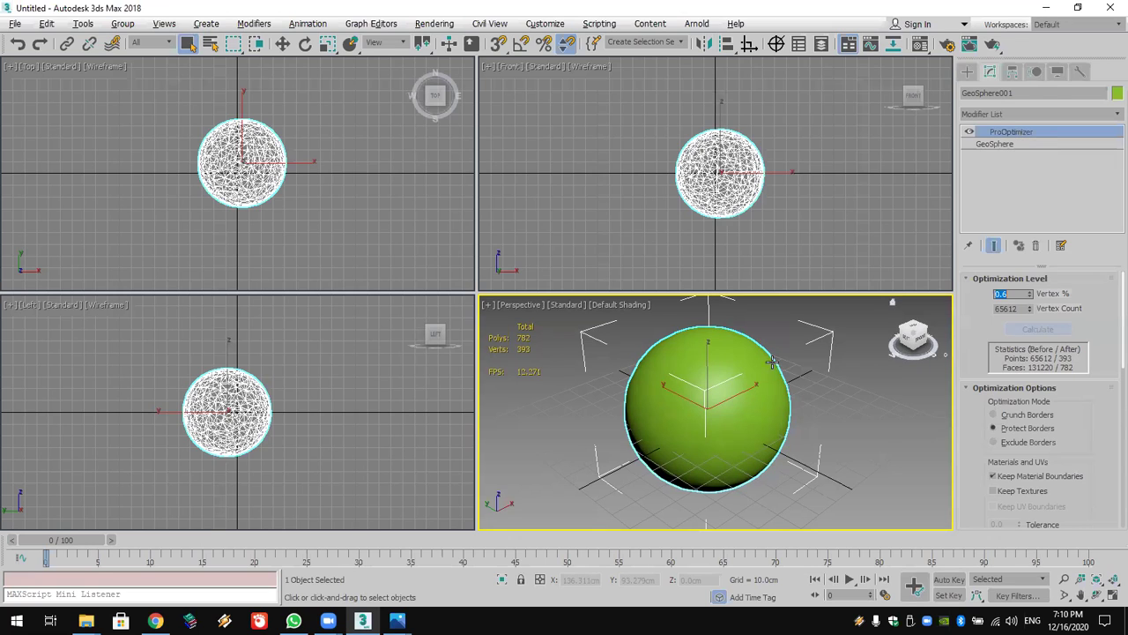
Step: Reset to an empty scene without saving the geosphere scene
{"action": "left_click", "coordinate": [15, 24]}
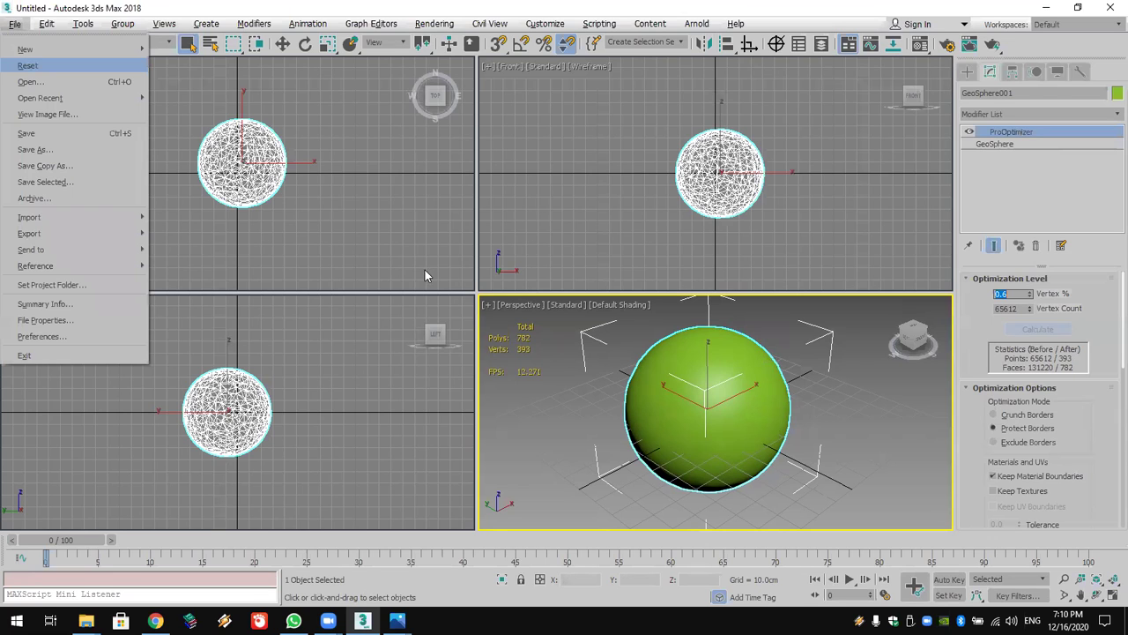
{"action": "key", "text": "Return"}
{"action": "left_click", "coordinate": [560, 331]}
{"action": "left_click", "coordinate": [520, 336]}
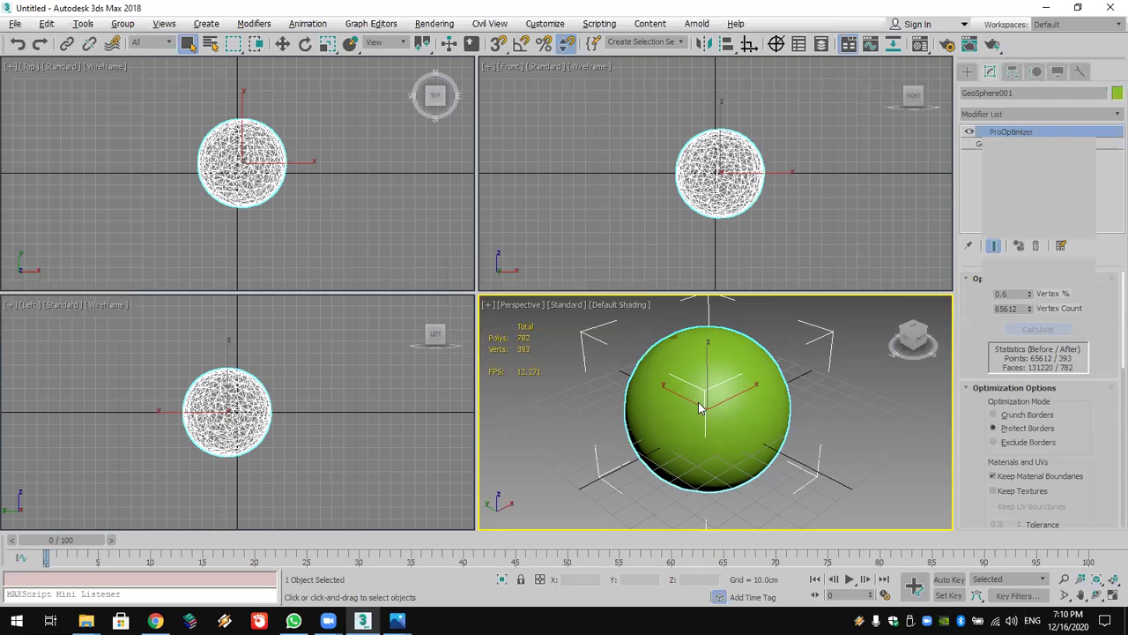
Step: Open the scene file studio 01_2012 from the Desktop
{"action": "left_click", "coordinate": [15, 24]}
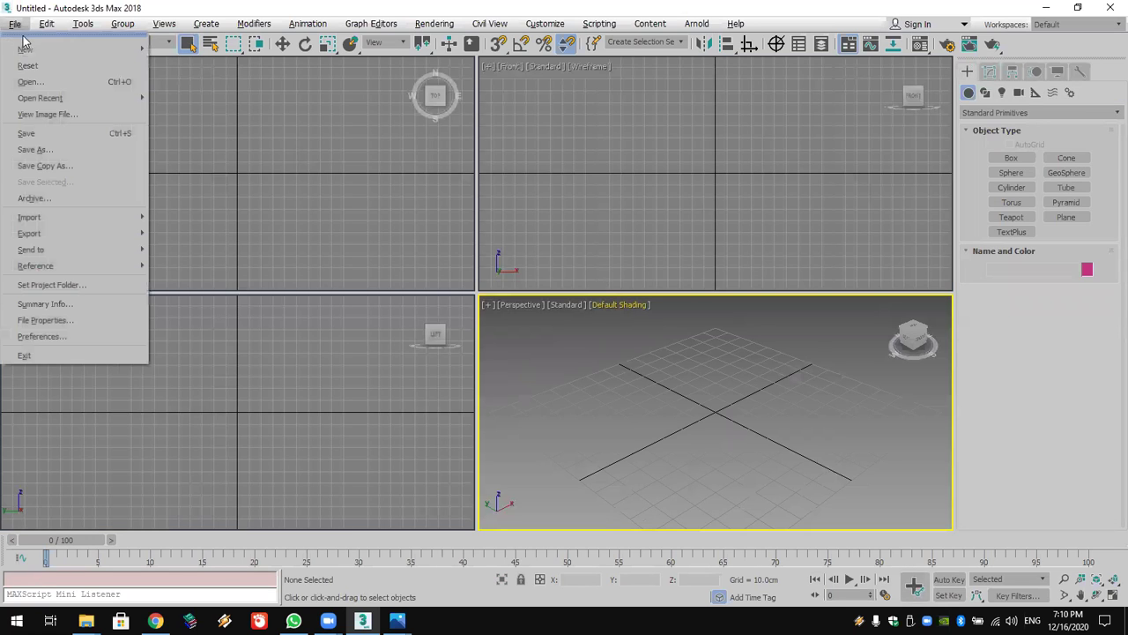
{"action": "left_click", "coordinate": [59, 81]}
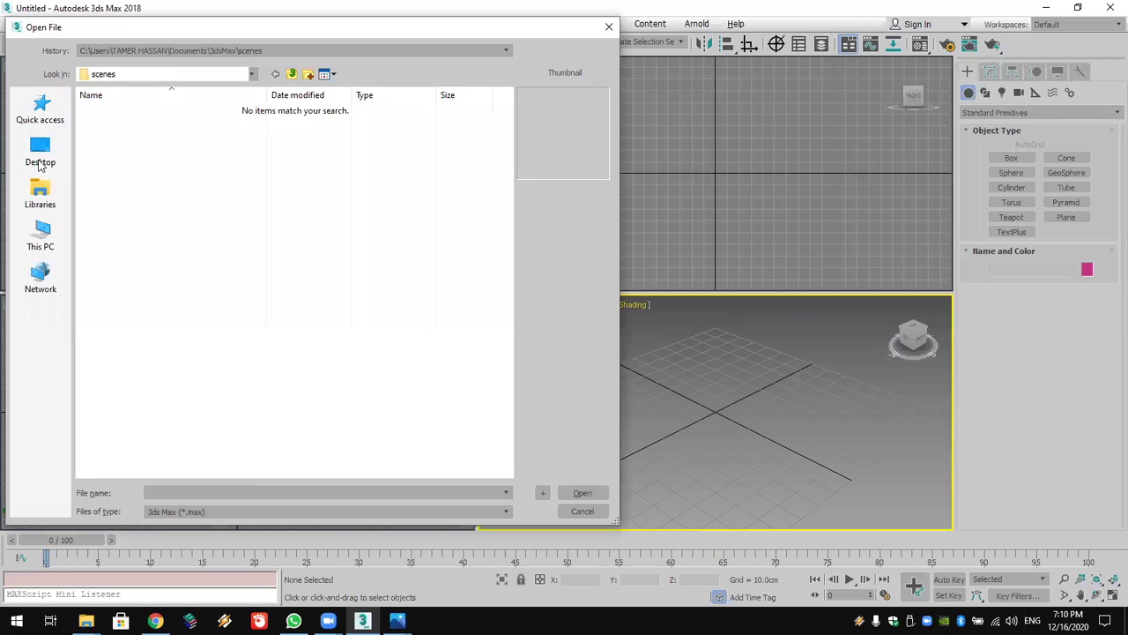
{"action": "left_click", "coordinate": [39, 165]}
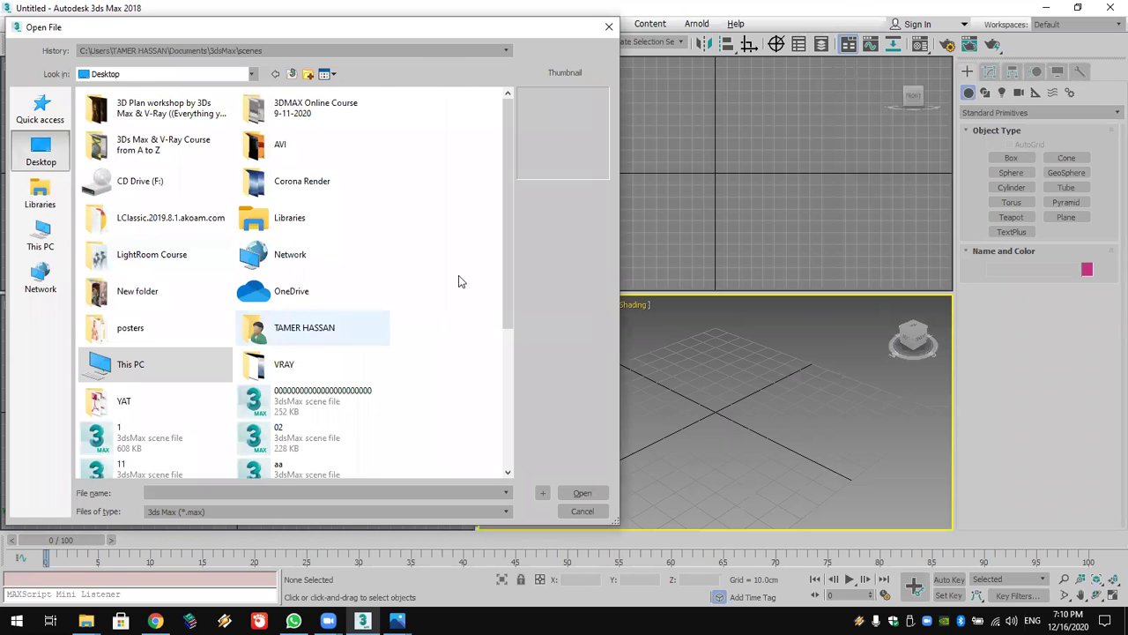
{"action": "left_click_drag", "start_coordinate": [508, 247], "coordinate": [518, 402]}
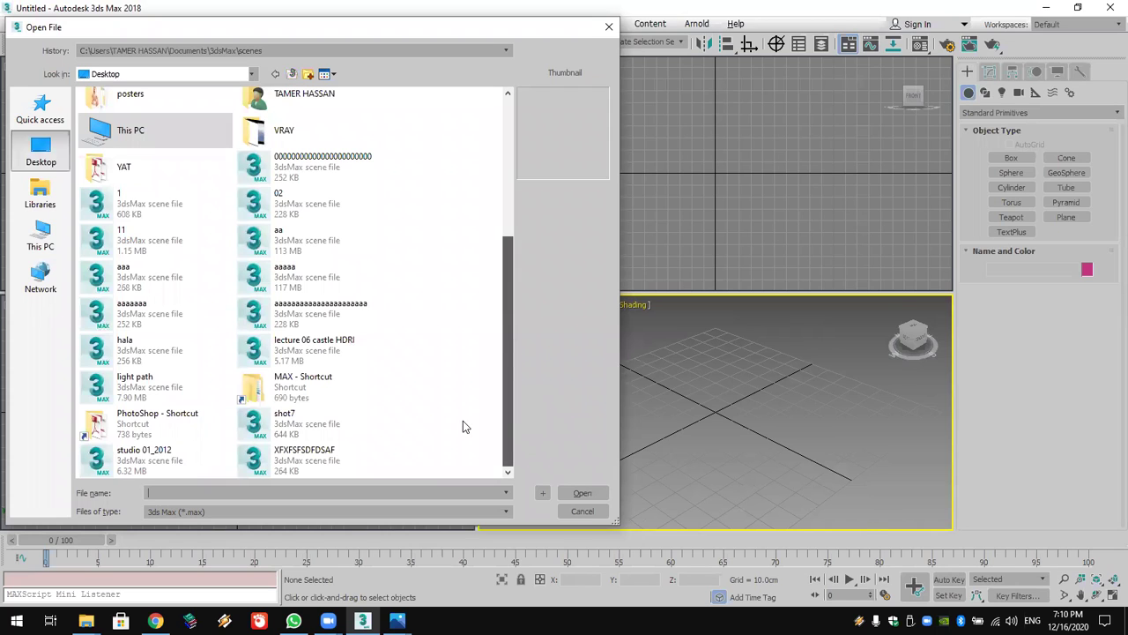
{"action": "double_click", "coordinate": [178, 460]}
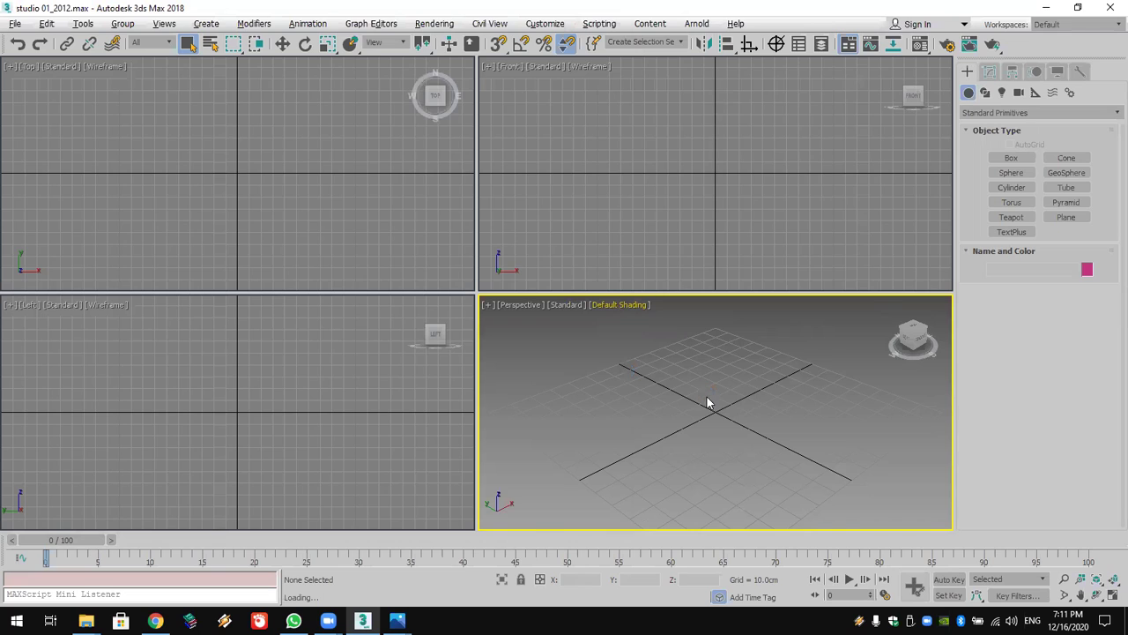
Step: Finish loading the studio scene and have the security tools clean its third-party script corruption
{"action": "left_click", "coordinate": [563, 377]}
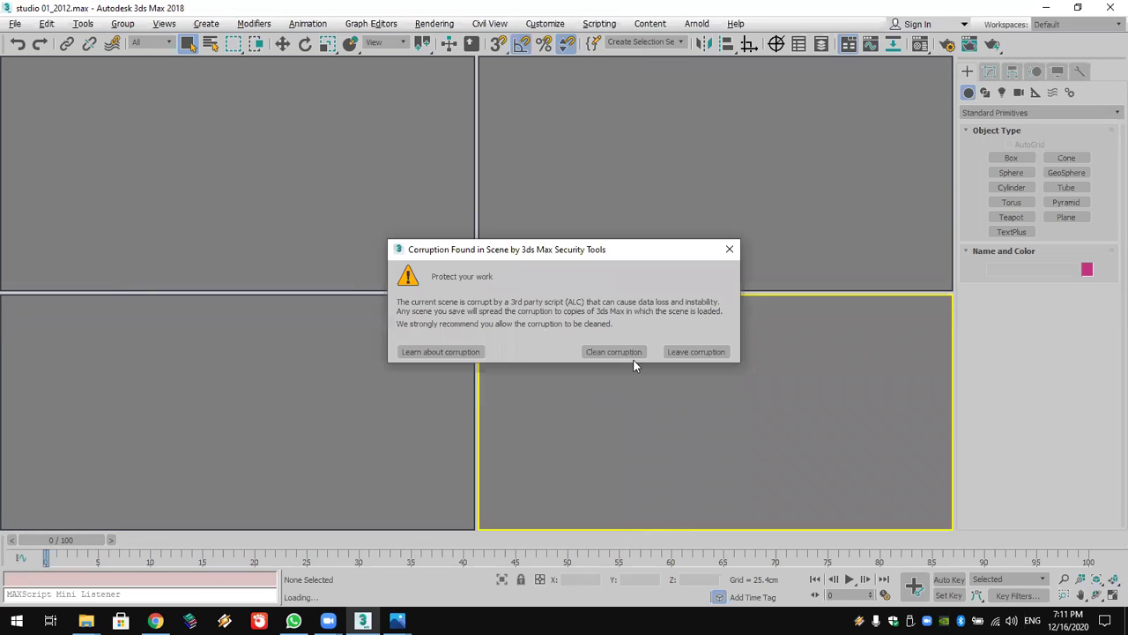
{"action": "left_click", "coordinate": [631, 353]}
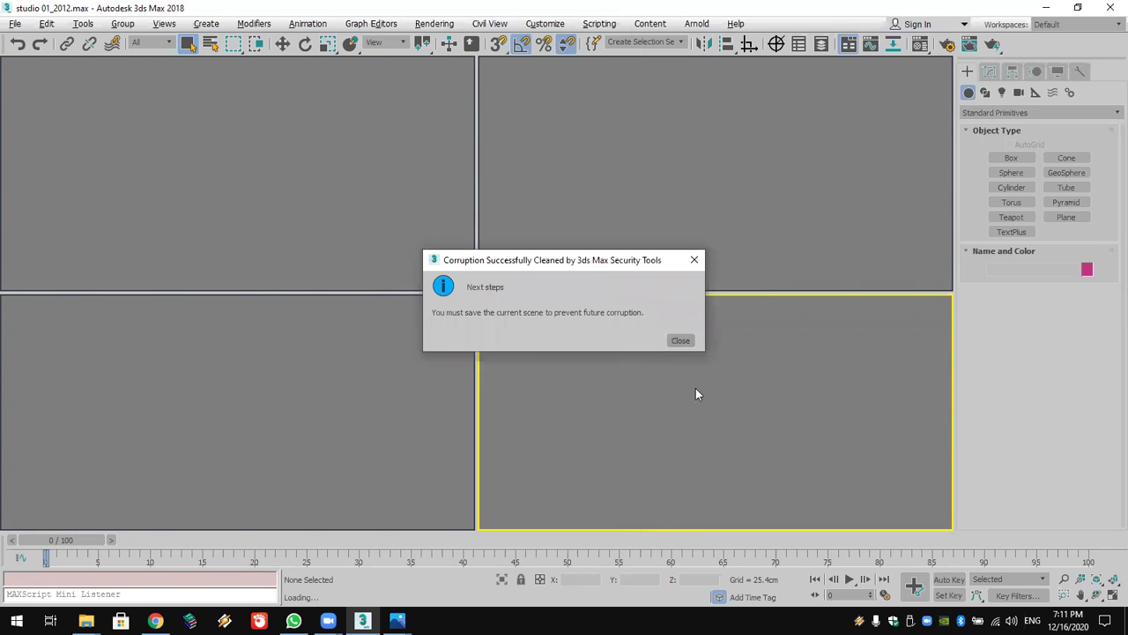
{"action": "key", "text": "Return"}
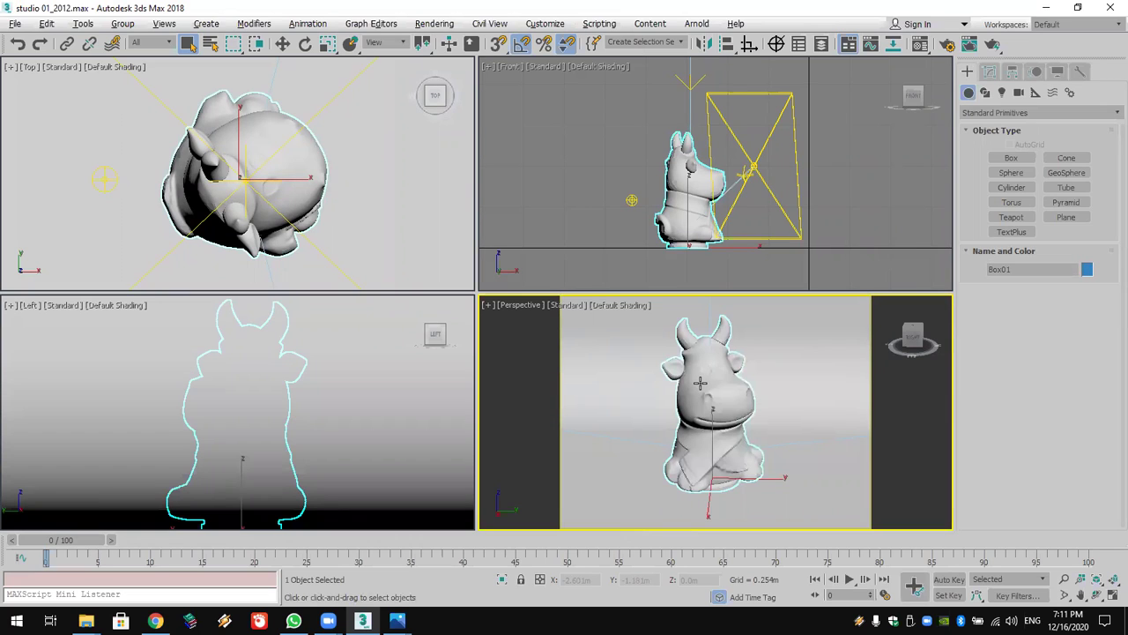
Step: Isolate the cow figure and show the polygon and vertex statistics in the perspective view
{"action": "key", "text": "alt+a"}
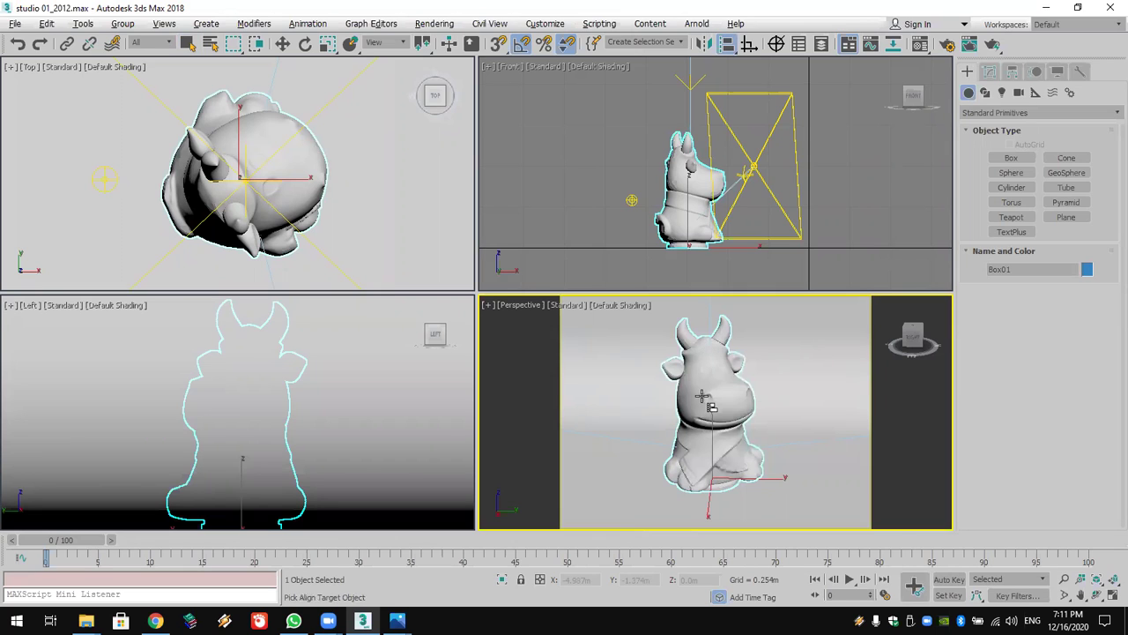
{"action": "key", "text": "ctrl+z"}
{"action": "key", "text": "w"}
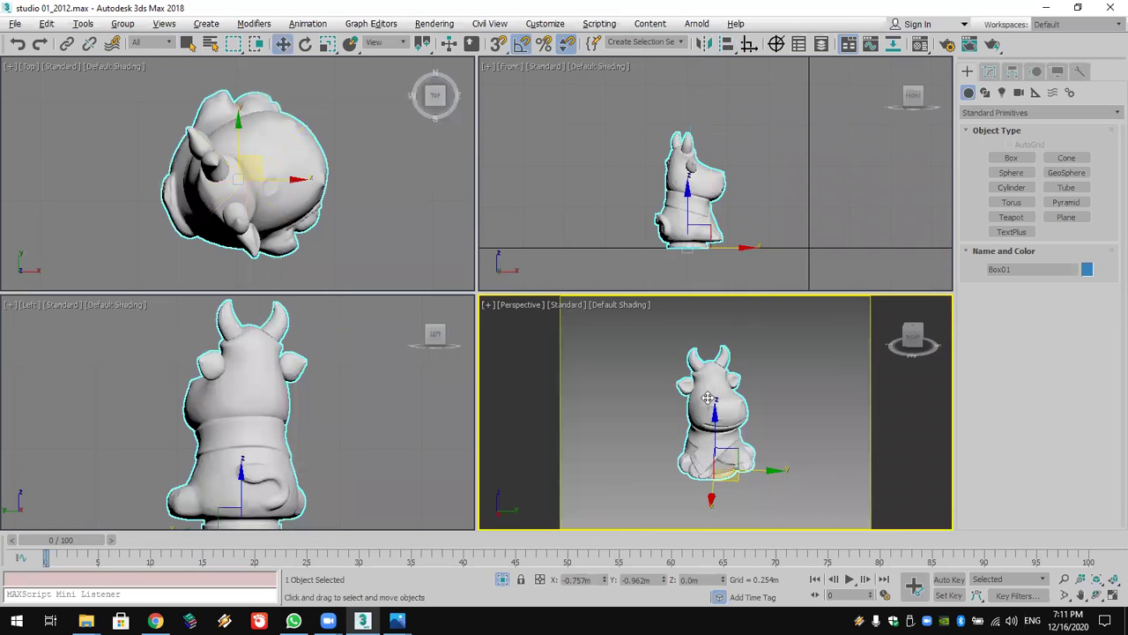
{"action": "key", "text": "7"}
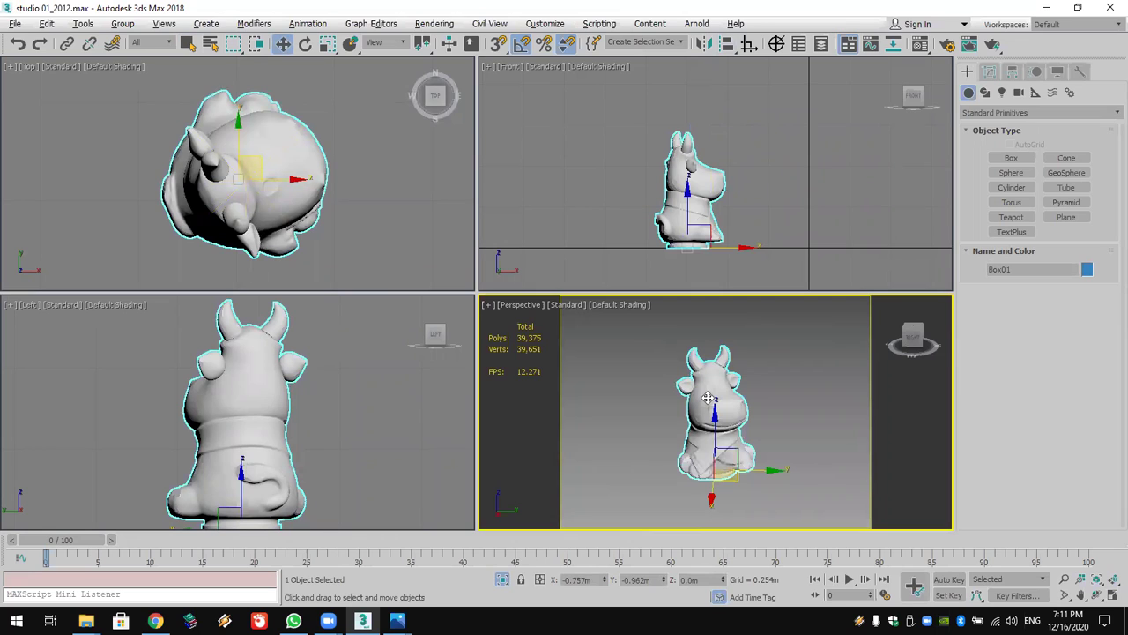
{"action": "middle_click_drag", "start_coordinate": [698, 379], "coordinate": [689, 381]}
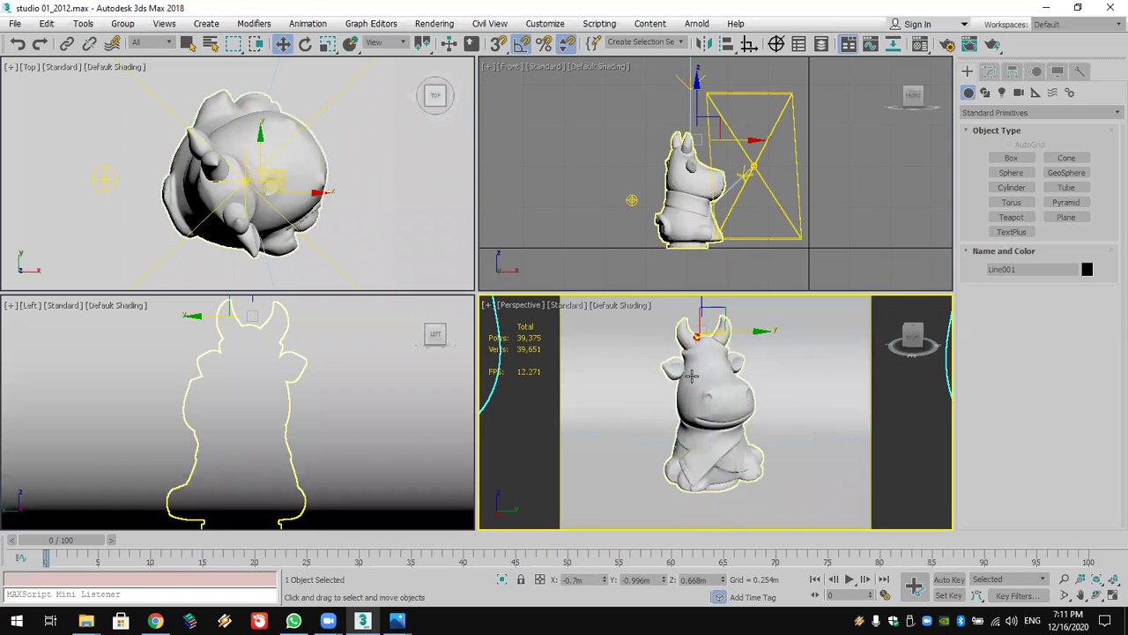
{"action": "left_click", "coordinate": [53, 27]}
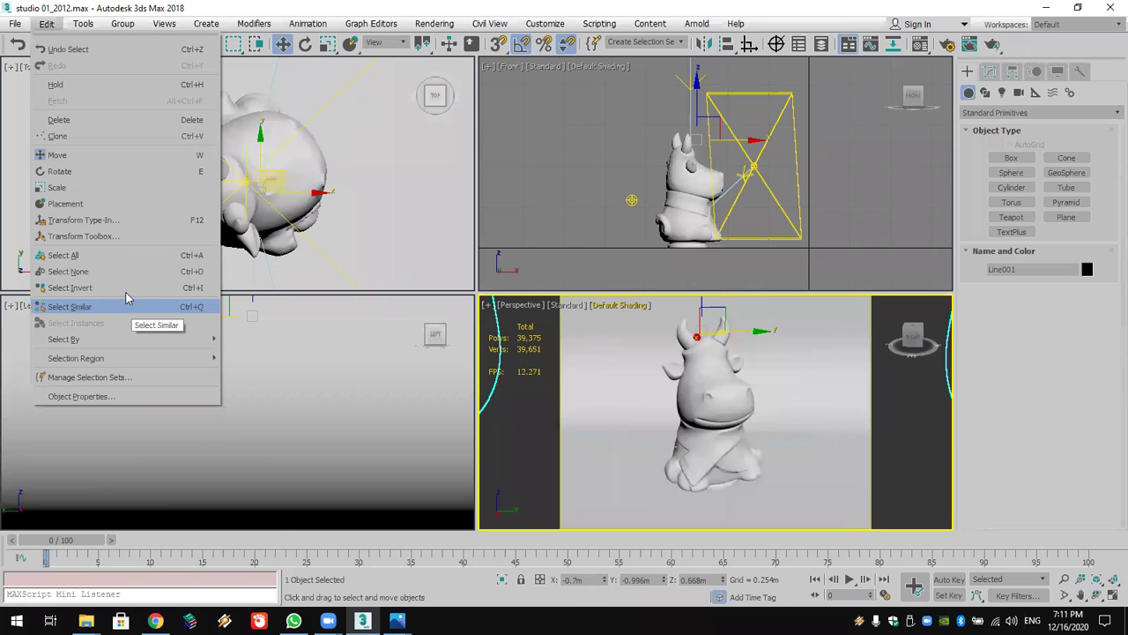
{"action": "left_click", "coordinate": [126, 288]}
{"action": "key", "text": "Delete"}
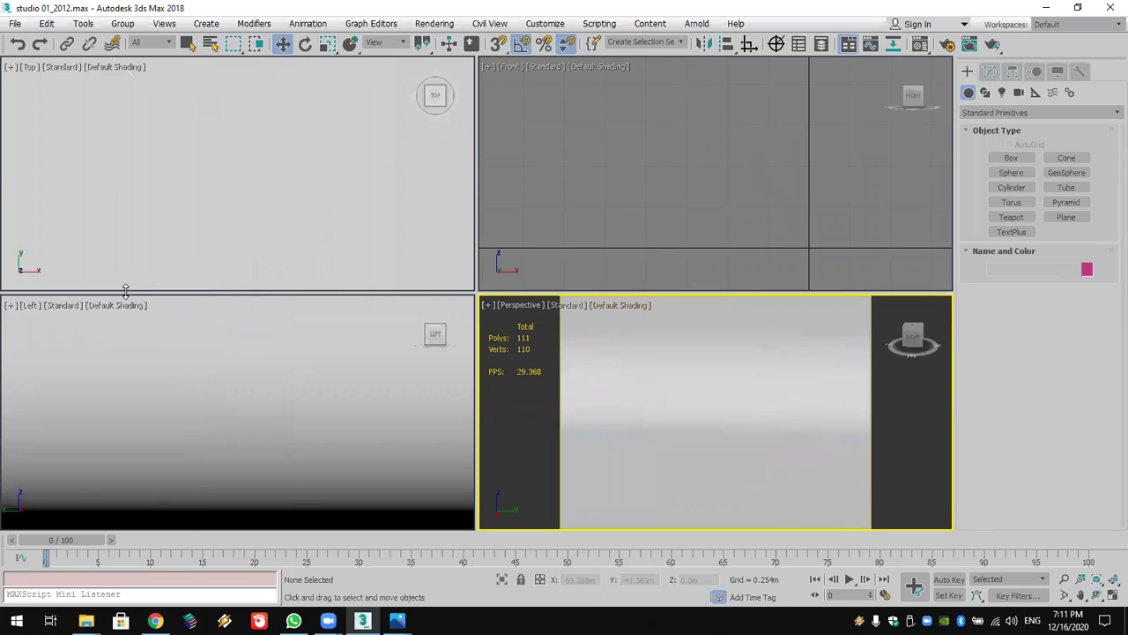
{"action": "key", "text": "ctrl+z"}
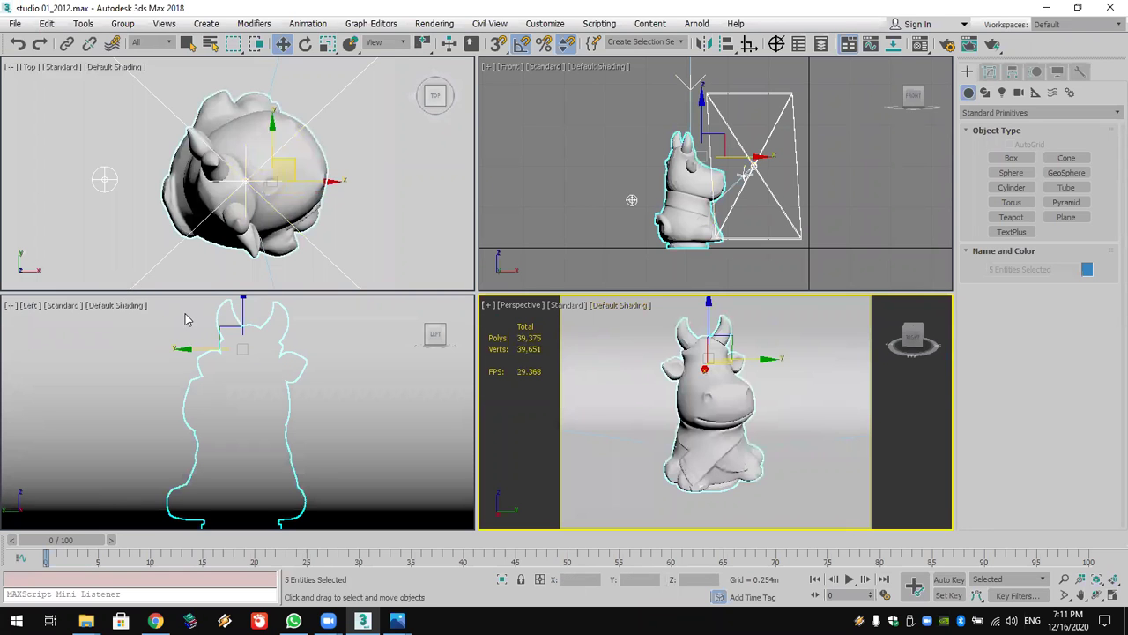
Step: Delete everything in the studio scene except the cow figure by inverting the selection
{"action": "left_click", "coordinate": [724, 410]}
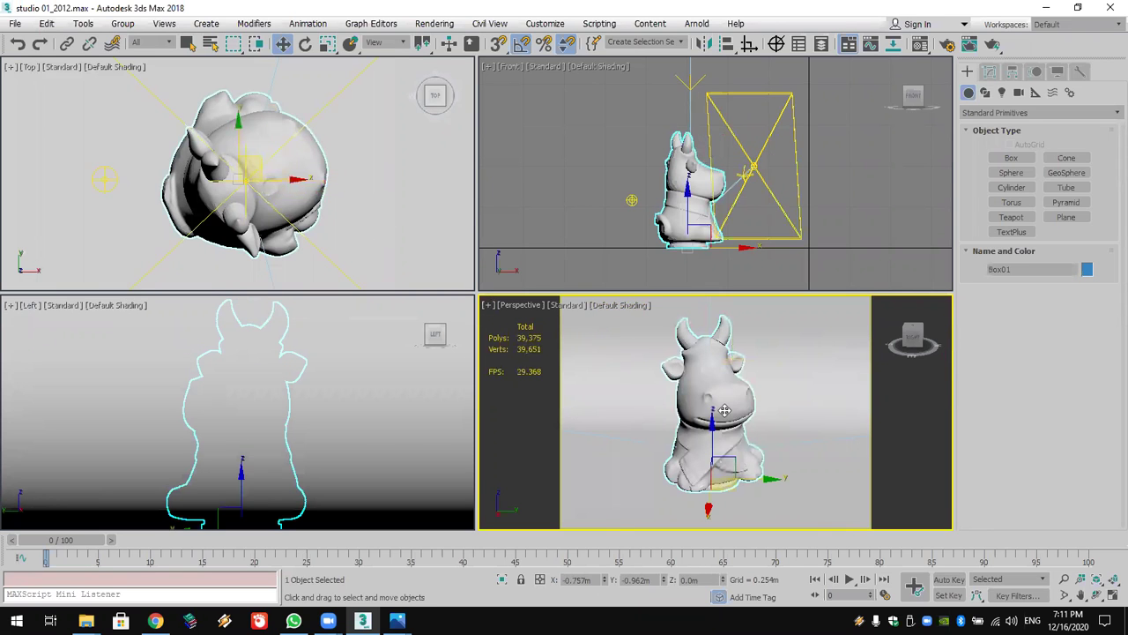
{"action": "left_click", "coordinate": [686, 201]}
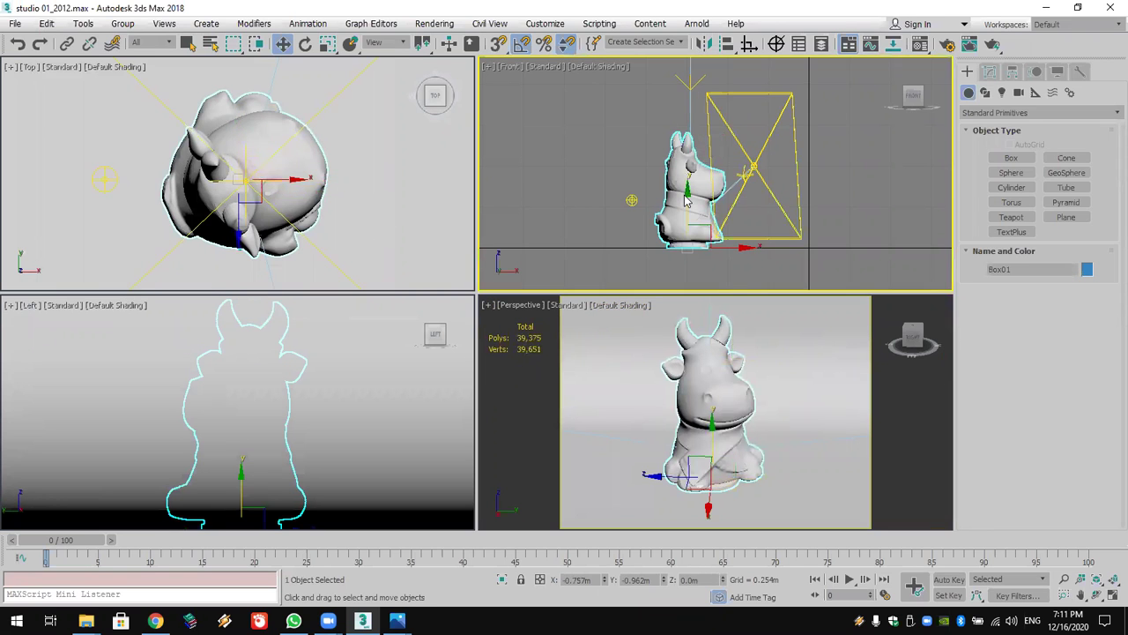
{"action": "left_click", "coordinate": [46, 23]}
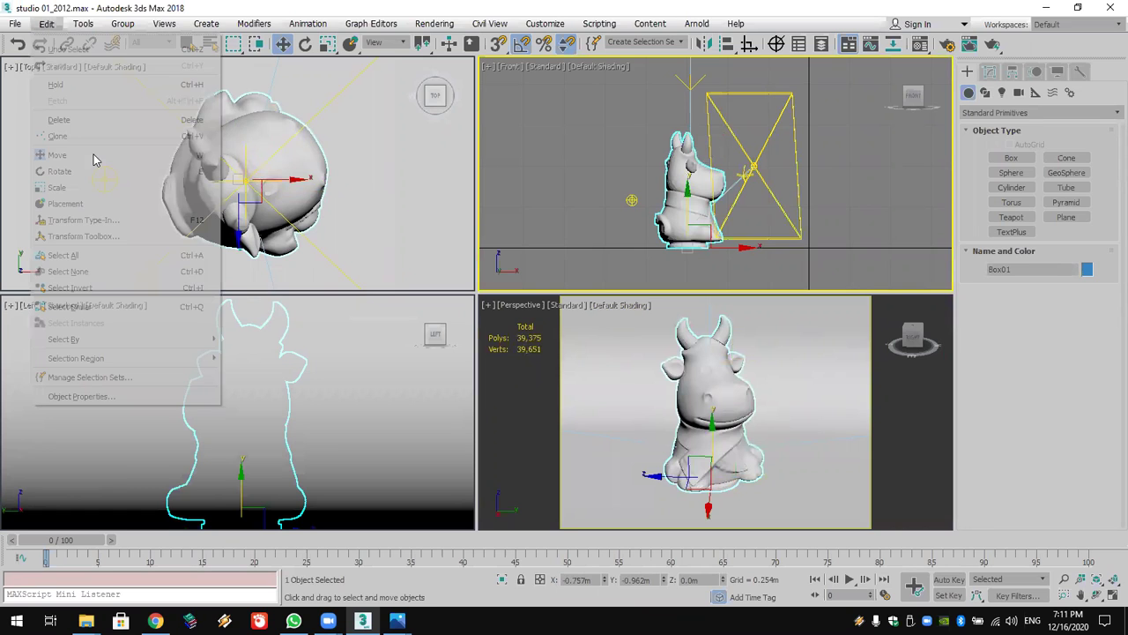
{"action": "left_click", "coordinate": [131, 289]}
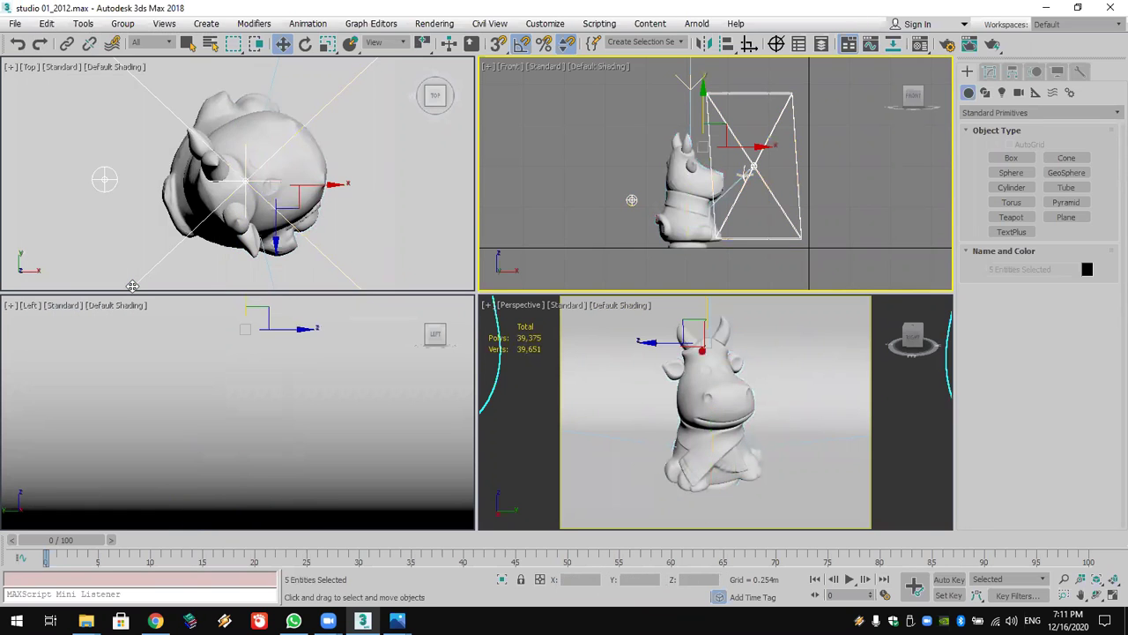
{"action": "key", "text": "Delete"}
{"action": "left_click", "coordinate": [1113, 579]}
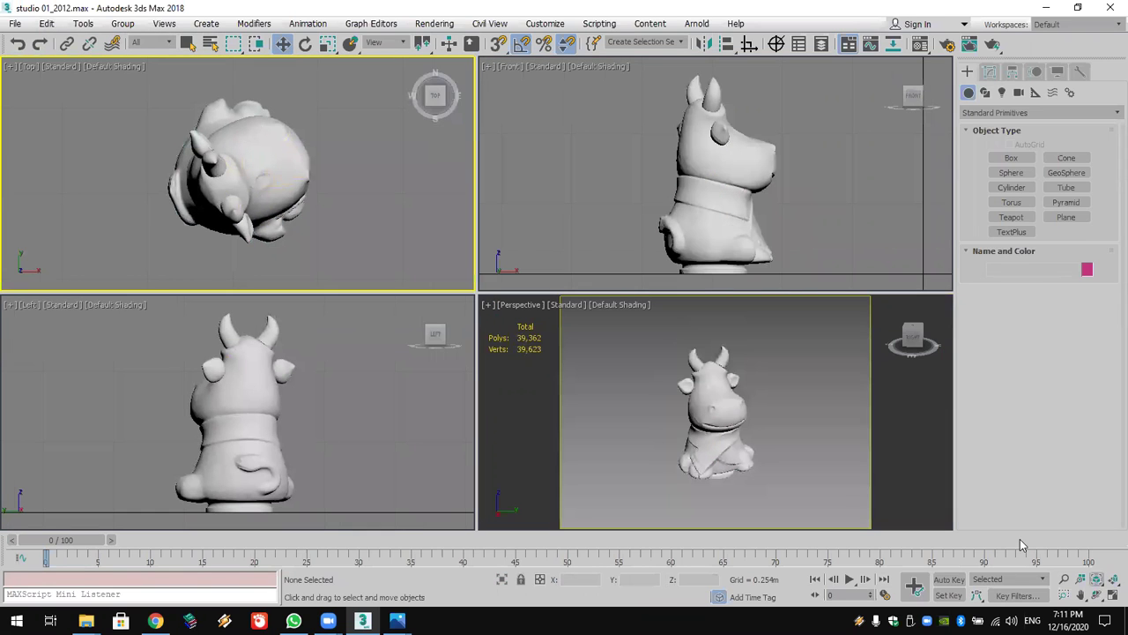
{"action": "left_click", "coordinate": [730, 412]}
{"action": "scroll", "coordinate": [732, 414], "scroll_direction": "up", "scroll_amount": 1}
{"action": "scroll", "coordinate": [741, 441], "scroll_direction": "up", "scroll_amount": 4}
{"action": "scroll", "coordinate": [740, 441], "scroll_direction": "down", "scroll_amount": 4}
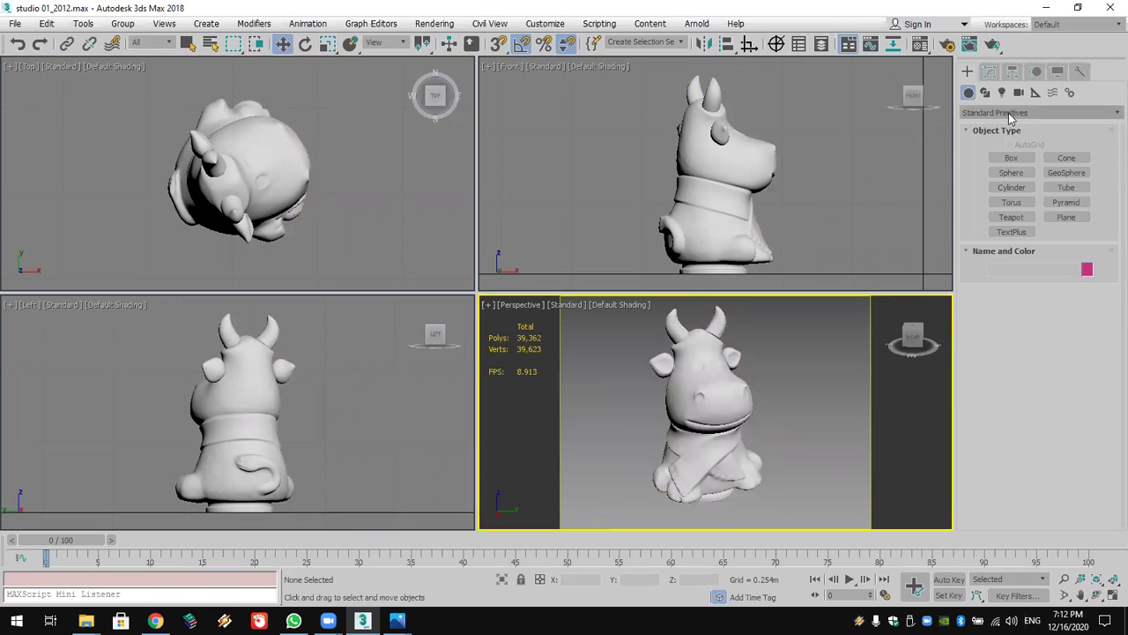
{"action": "left_click", "coordinate": [1009, 113]}
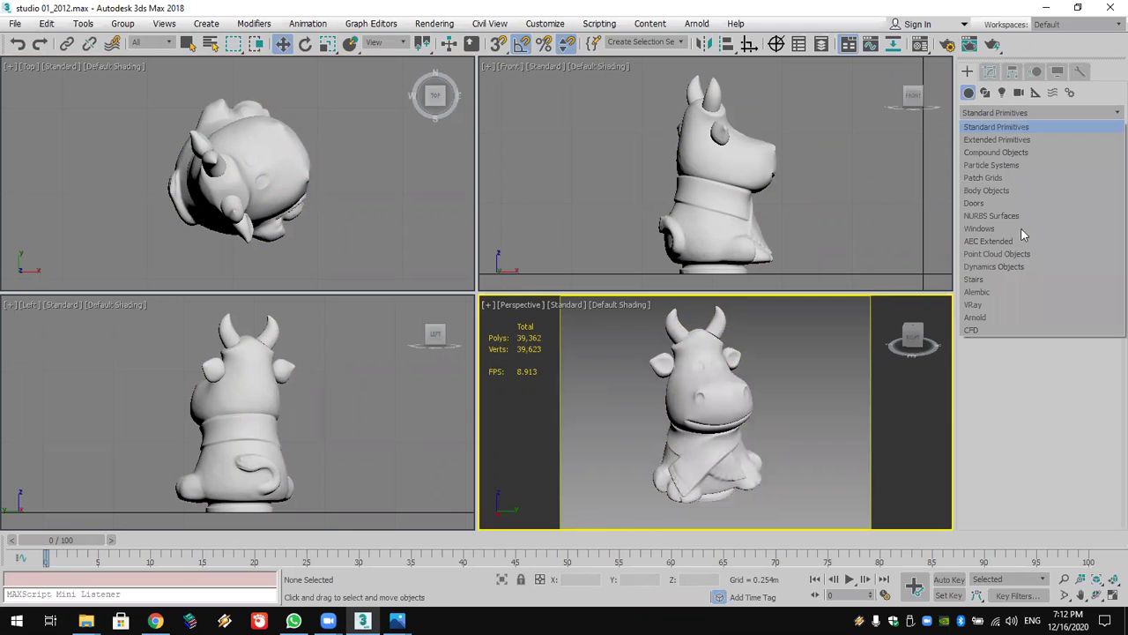
{"action": "left_click", "coordinate": [1023, 305]}
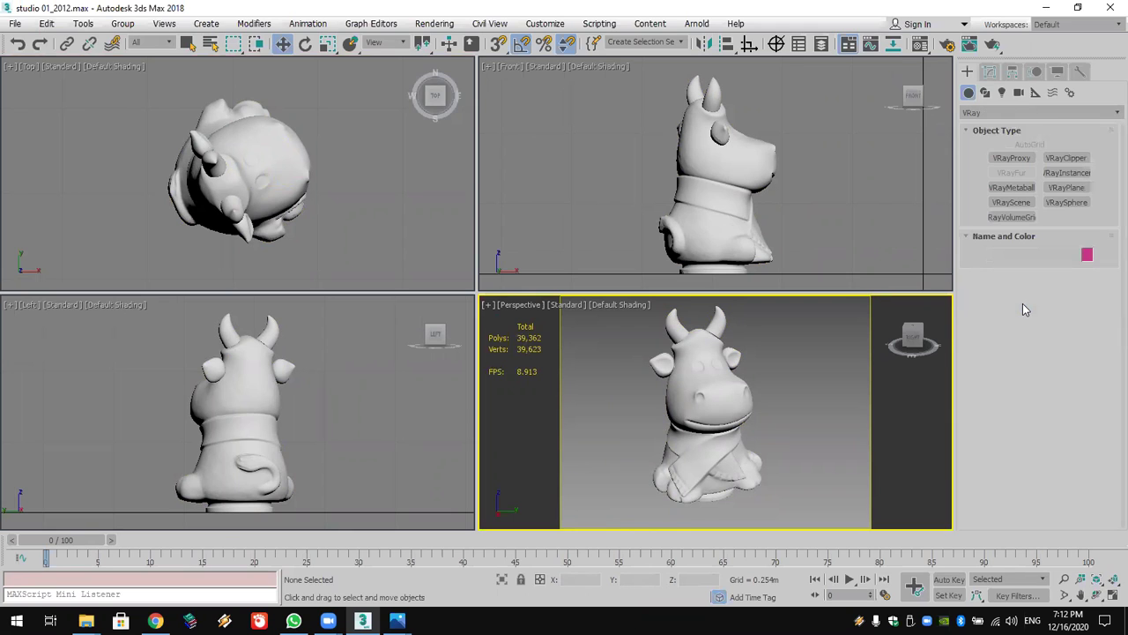
{"action": "left_click", "coordinate": [1013, 159]}
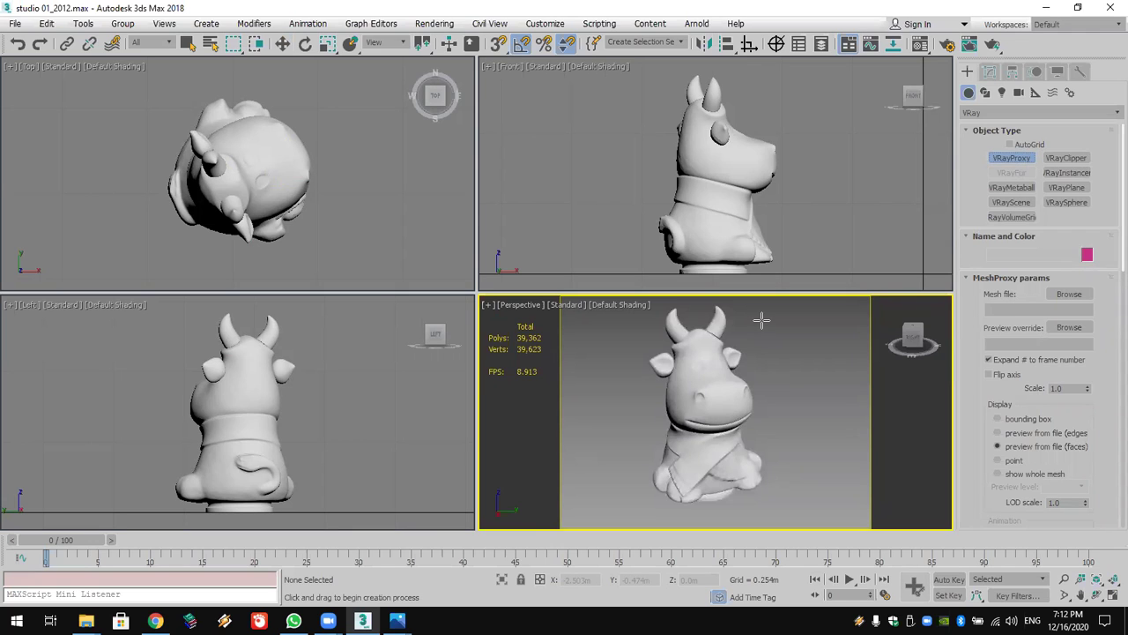
{"action": "right_click", "coordinate": [698, 351]}
Step: Start a V-Ray mesh export of the cow figure with the Desktop as the destination folder
{"action": "left_click", "coordinate": [698, 386]}
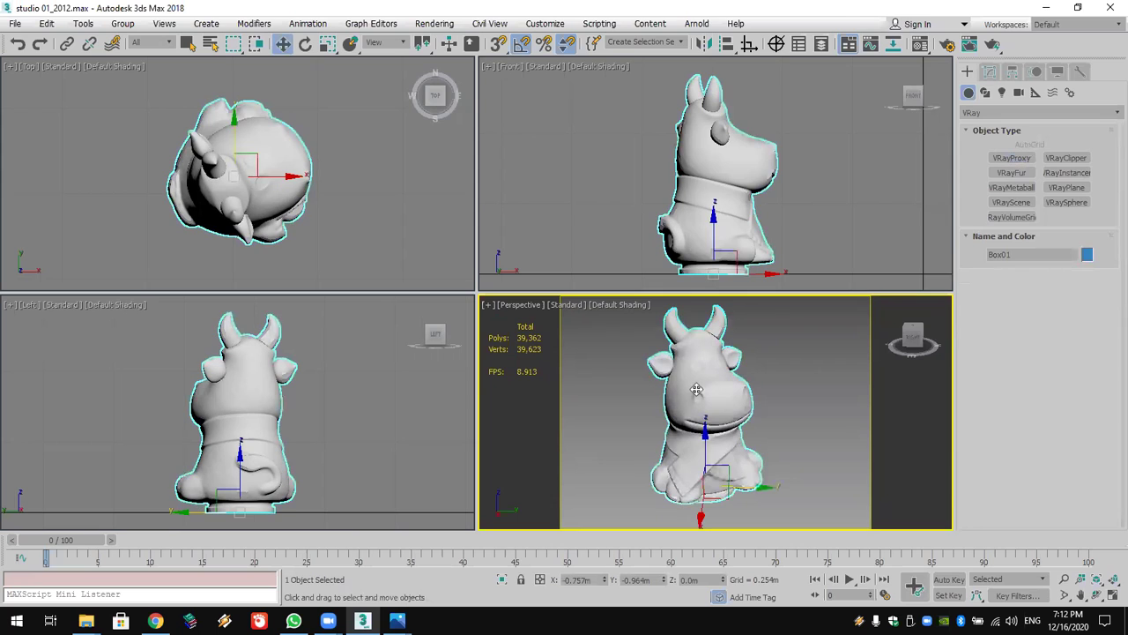
{"action": "right_click", "coordinate": [699, 379]}
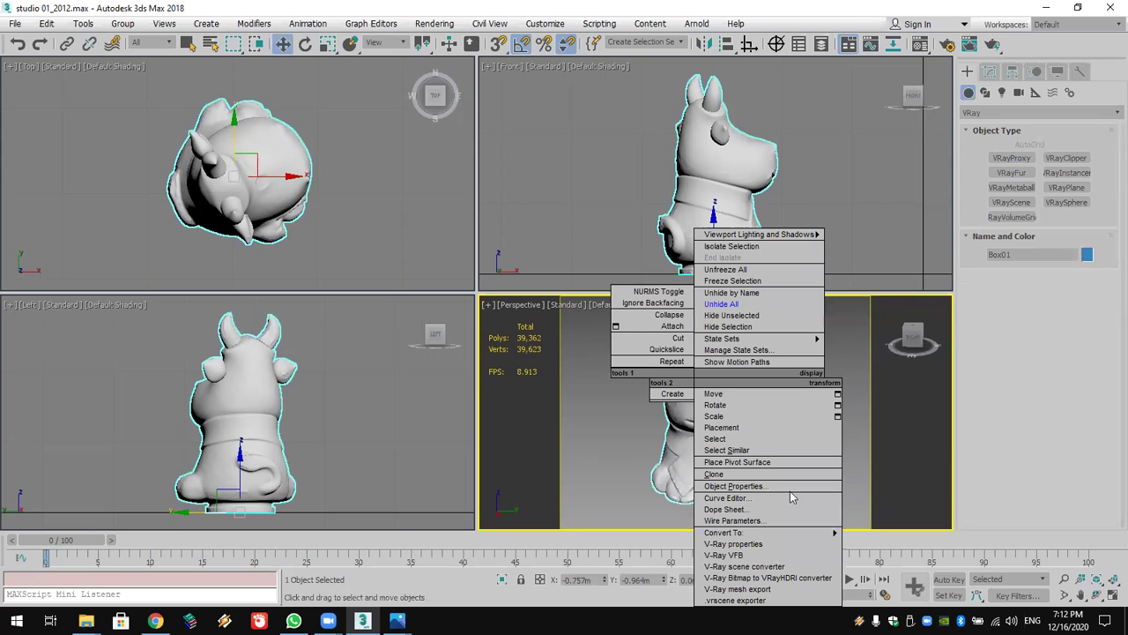
{"action": "left_click", "coordinate": [804, 595]}
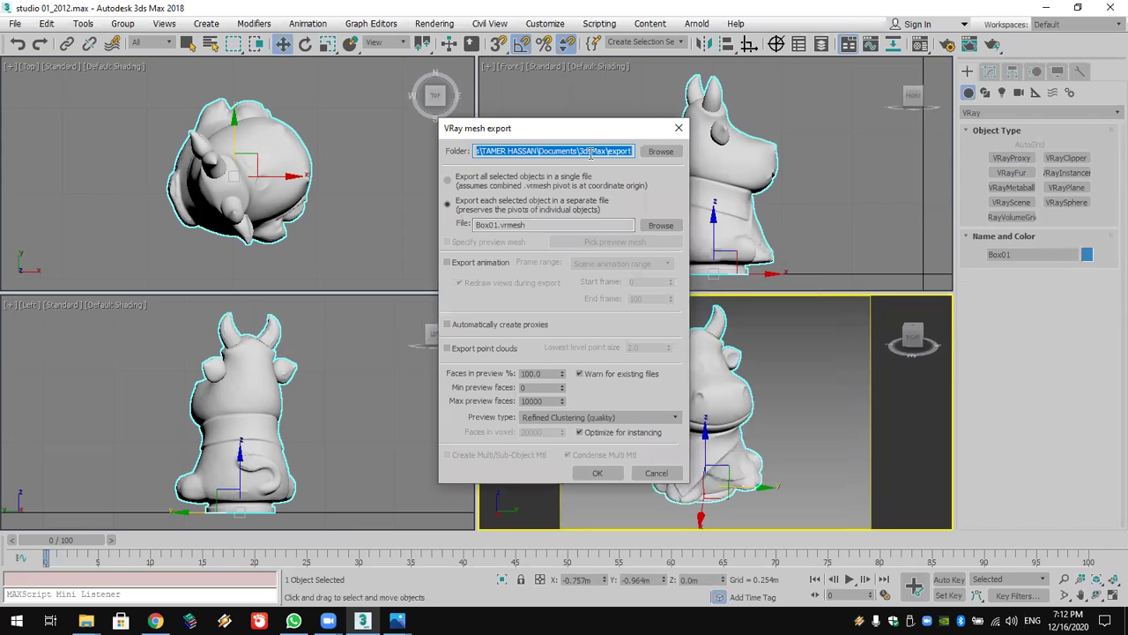
{"action": "left_click", "coordinate": [661, 151]}
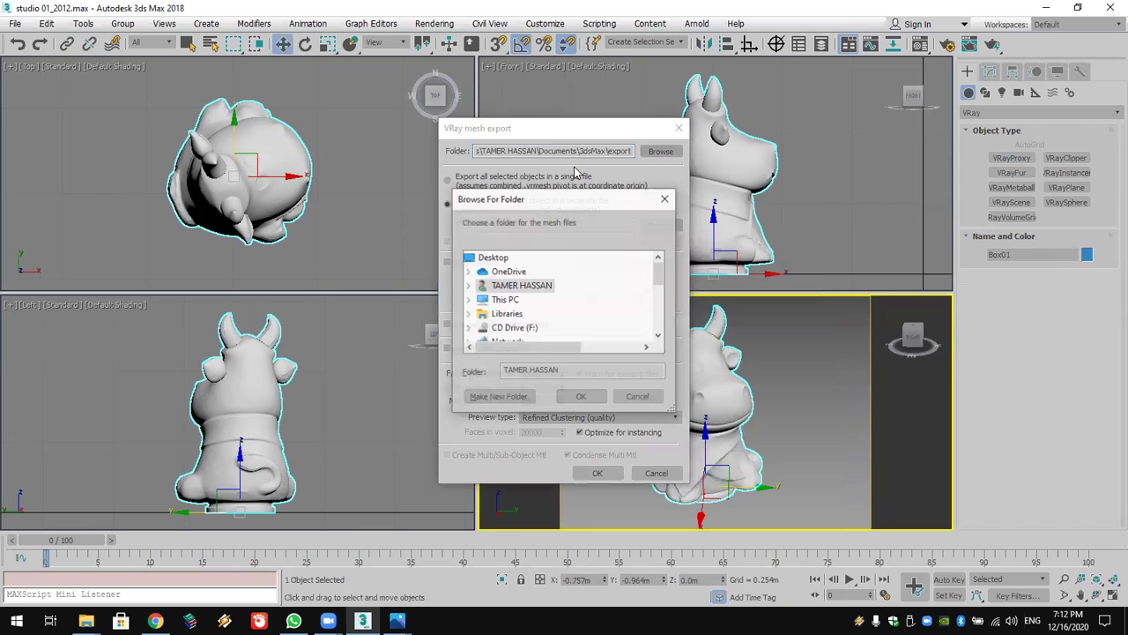
{"action": "left_click", "coordinate": [500, 261]}
{"action": "left_click", "coordinate": [584, 398]}
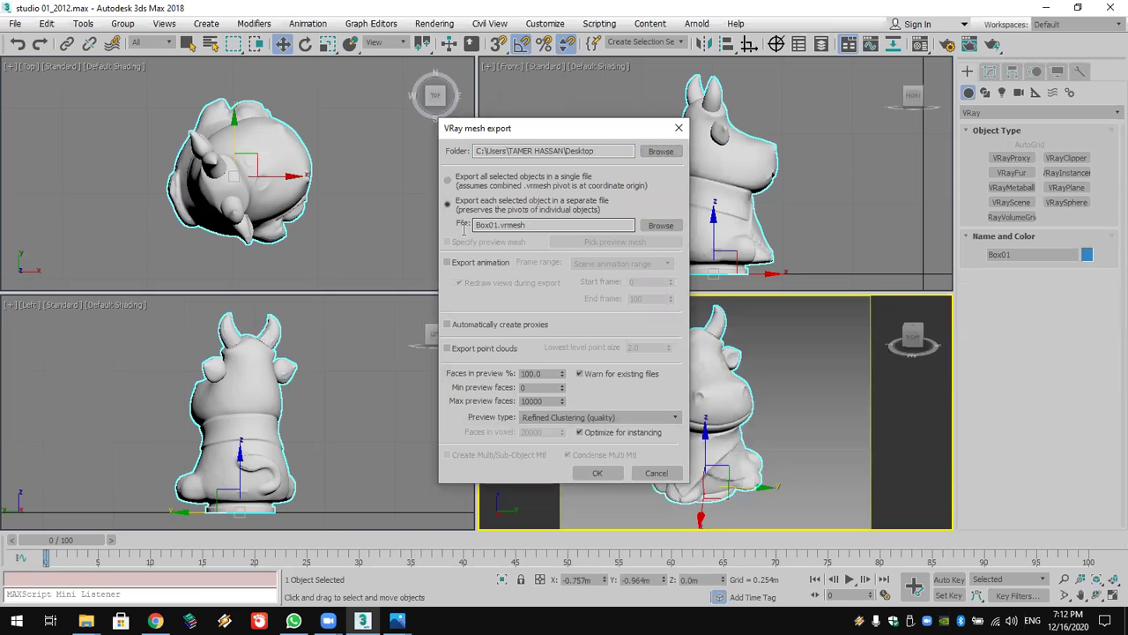
Step: Name the exported mesh file ghadaaaaa.vrmesh
{"action": "key", "text": "Tab"}
{"action": "key", "text": "BackSpace"}
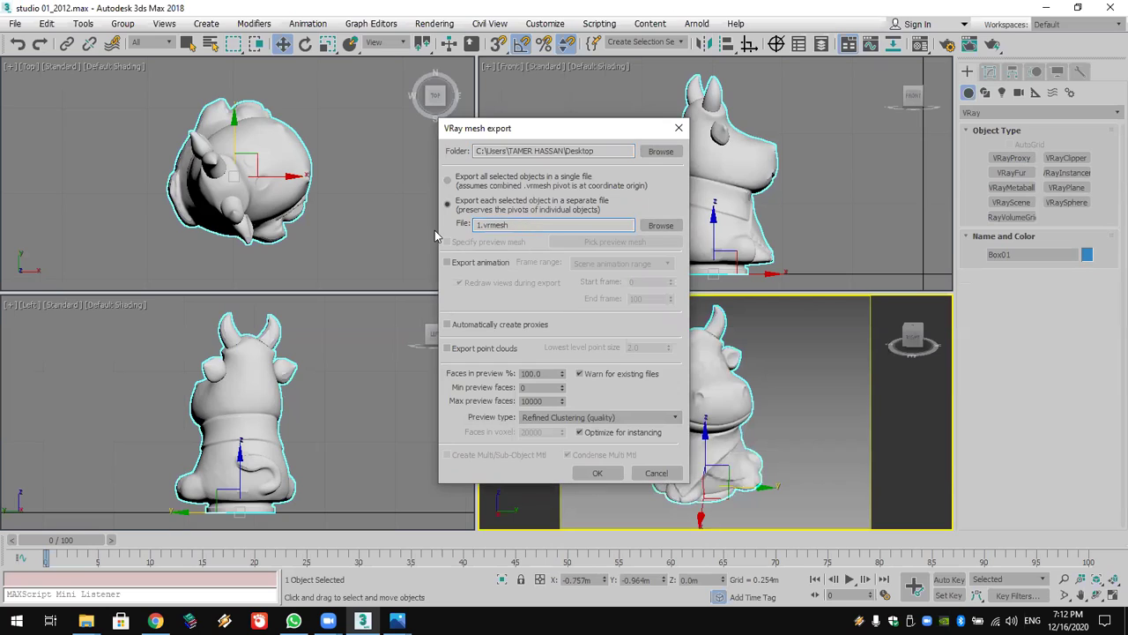
{"action": "key", "text": "Delete"}
{"action": "type", "text": "ghadaaaaa"}
Step: Set Faces in preview to 10% and export the cow figure's mesh
{"action": "left_click_drag", "start_coordinate": [543, 373], "coordinate": [515, 379]}
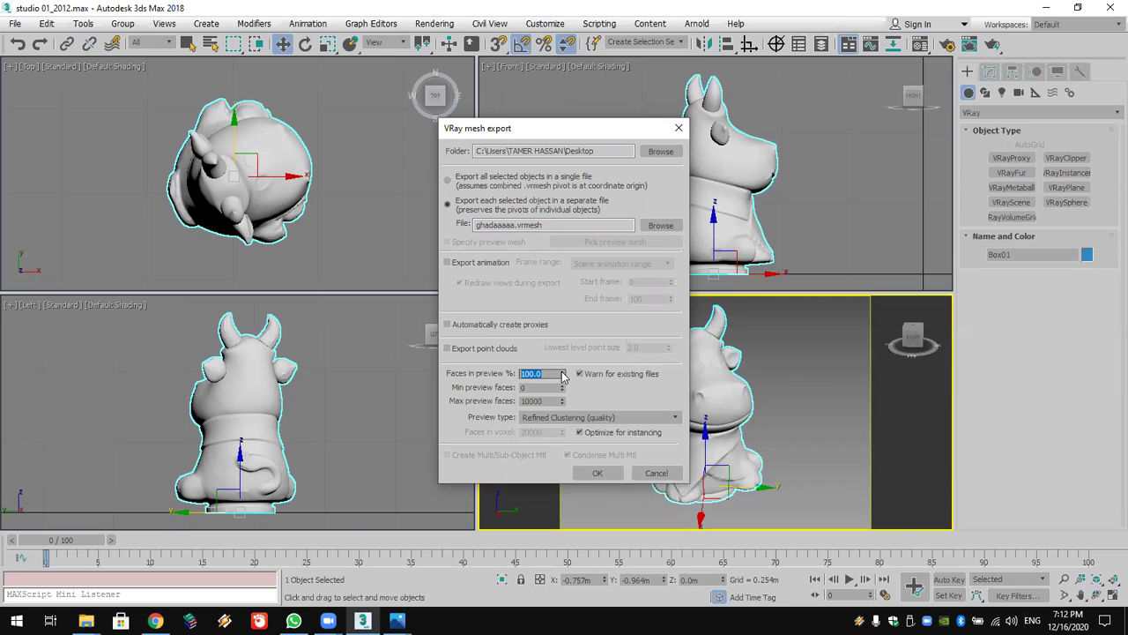
{"action": "type", "text": "3"}
{"action": "key", "text": "Return"}
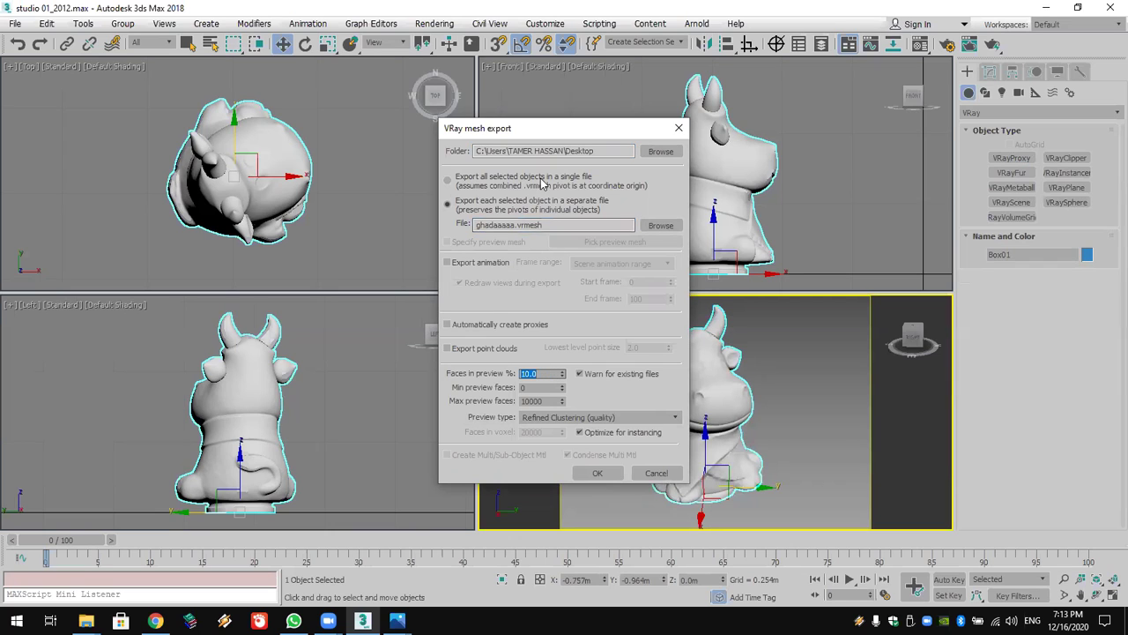
{"action": "left_click_drag", "start_coordinate": [559, 128], "coordinate": [287, 96]}
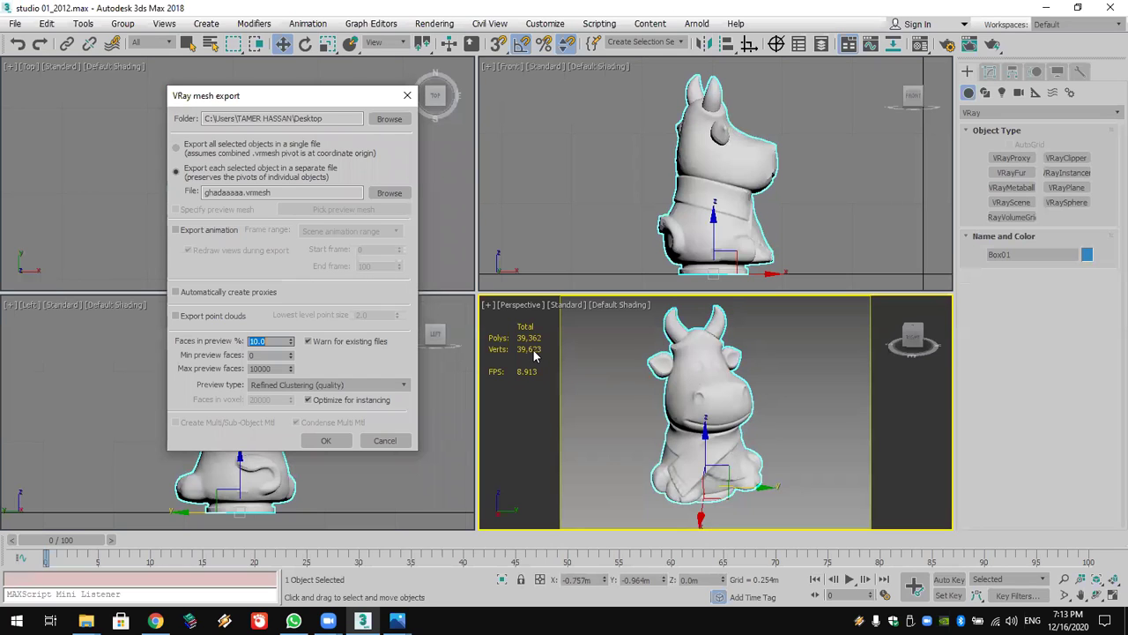
{"action": "left_click", "coordinate": [344, 443]}
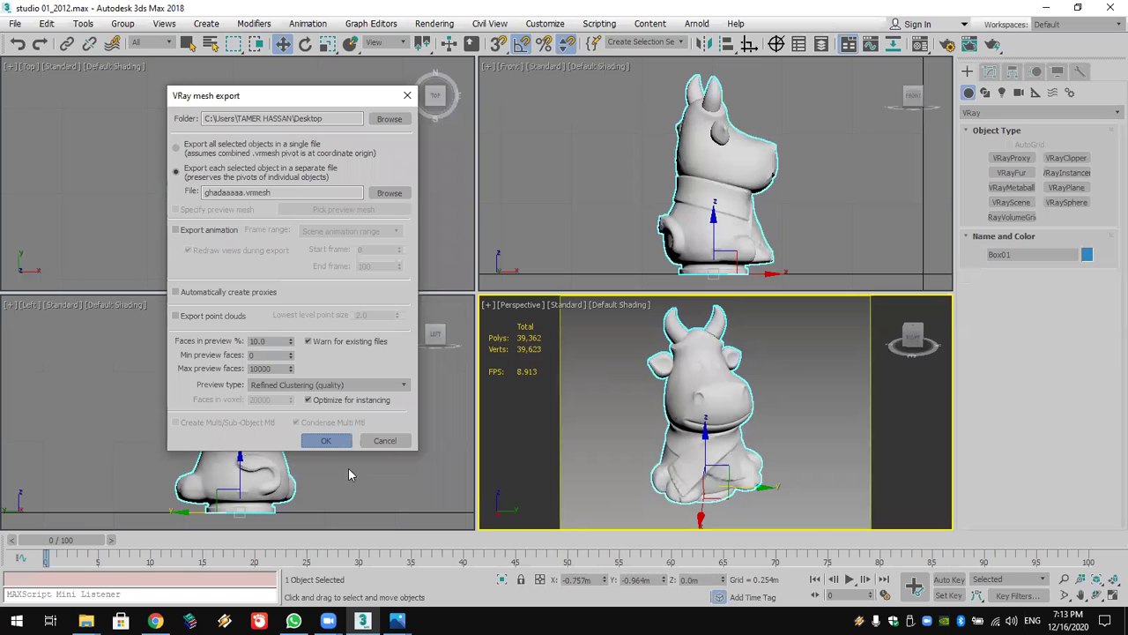
{"action": "left_click", "coordinate": [326, 438]}
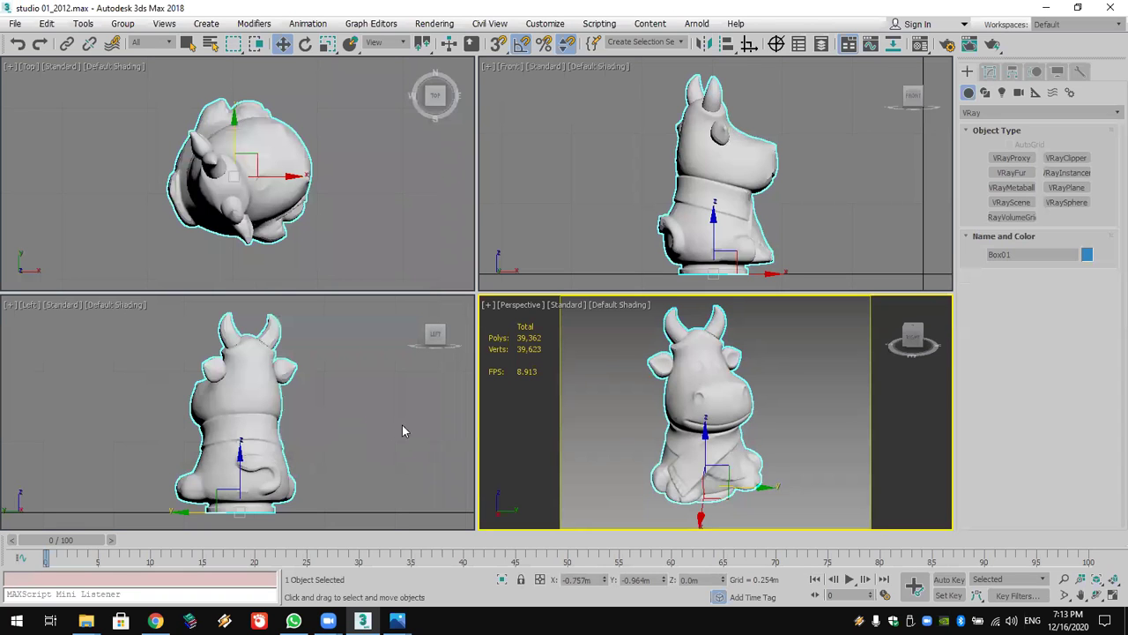
Step: Move the exported ghadaaaaa.vrmesh file to an empty area of the desktop and return to 3ds Max
{"action": "key", "text": "super+d"}
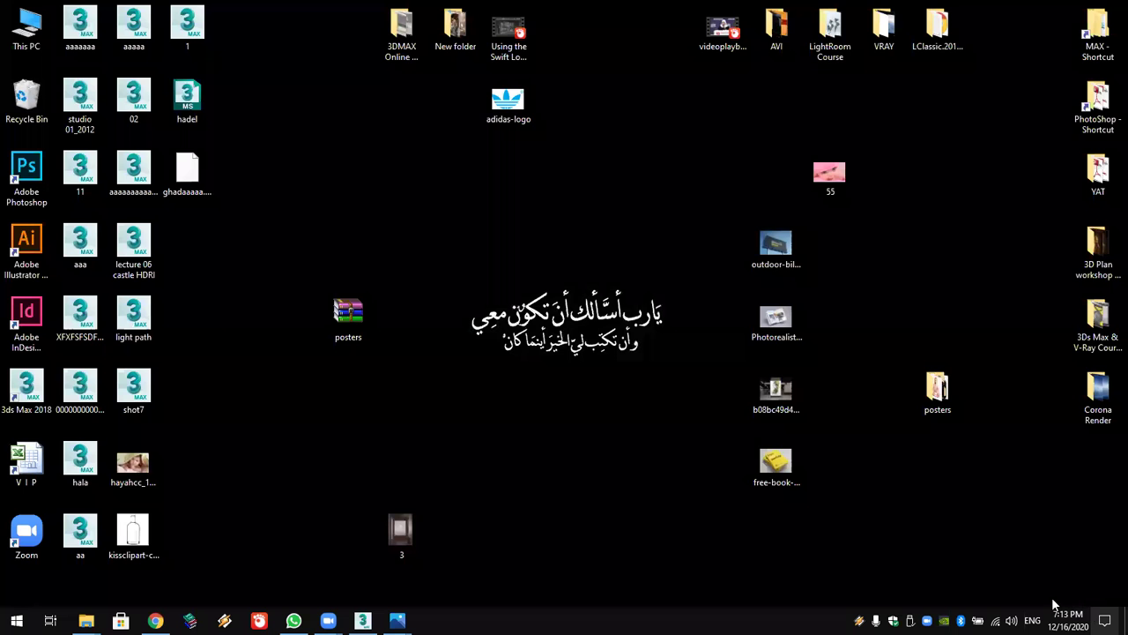
{"action": "left_click_drag", "start_coordinate": [202, 159], "coordinate": [475, 232]}
{"action": "left_click", "coordinate": [443, 288]}
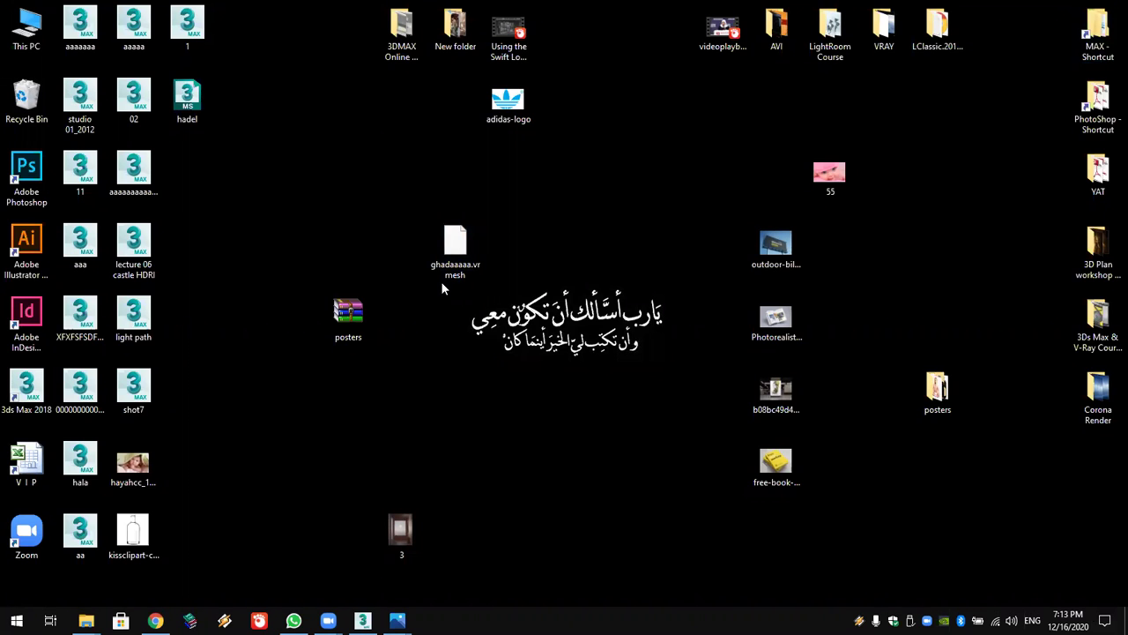
{"action": "left_click", "coordinate": [363, 620]}
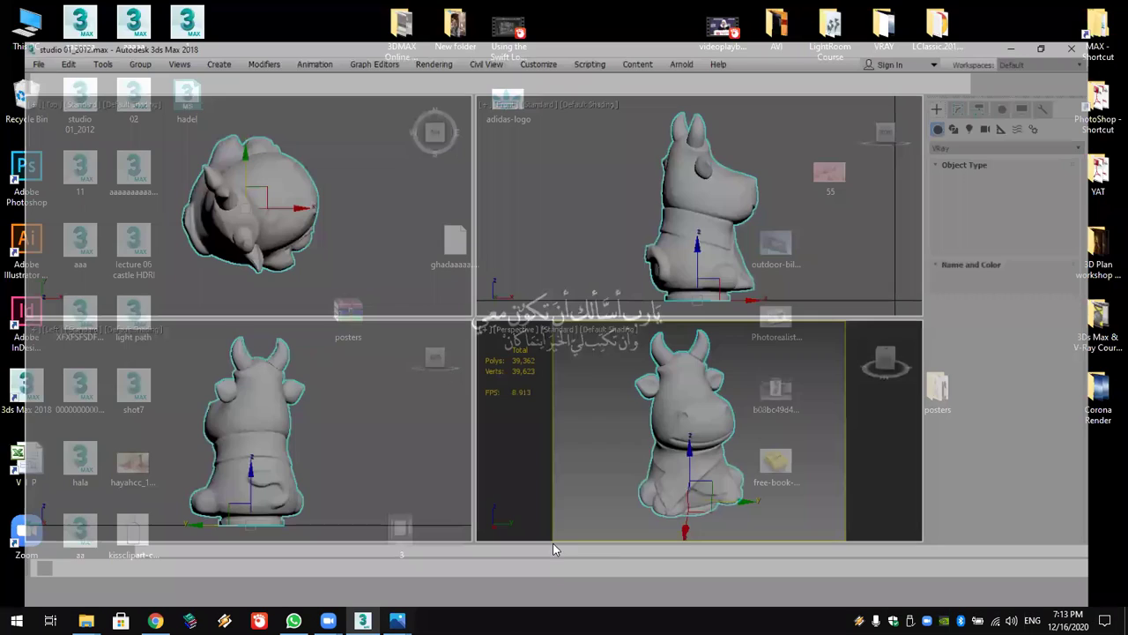
Step: Delete the cow figure and reset to an empty scene without saving the studio scene
{"action": "key", "text": "Delete"}
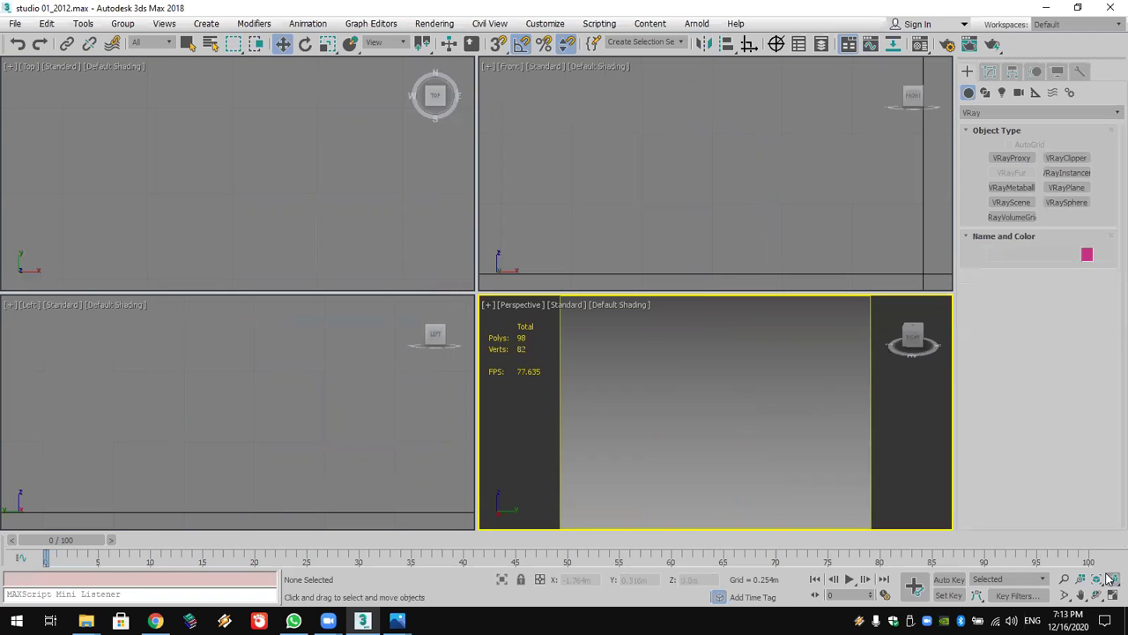
{"action": "key", "text": "ctrl+shift+z"}
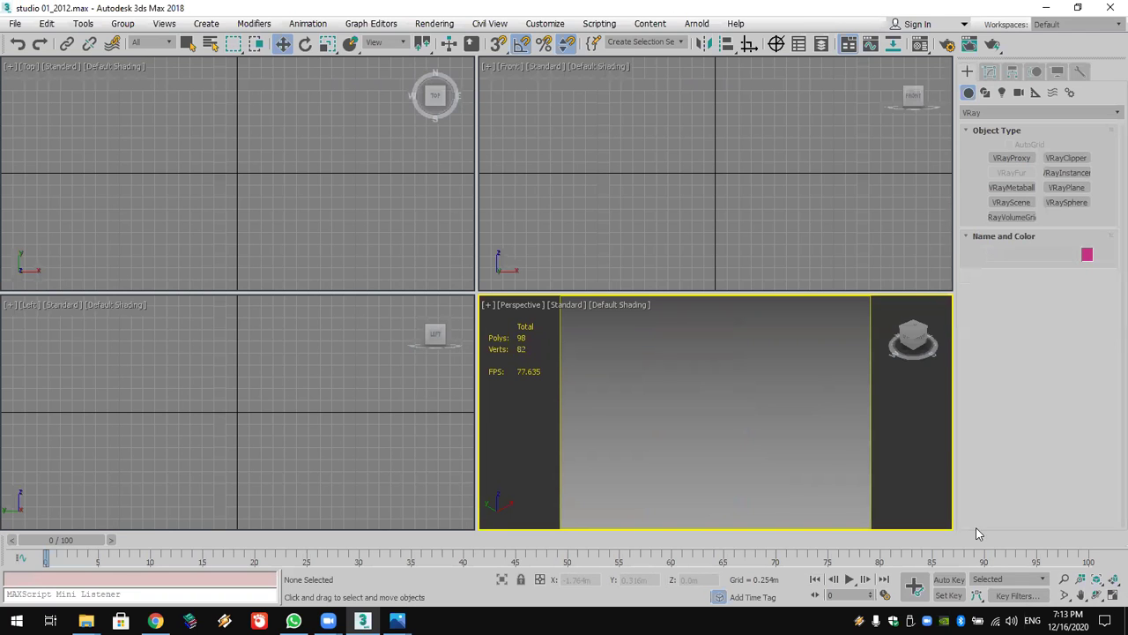
{"action": "left_click", "coordinate": [15, 24]}
{"action": "left_click", "coordinate": [28, 65]}
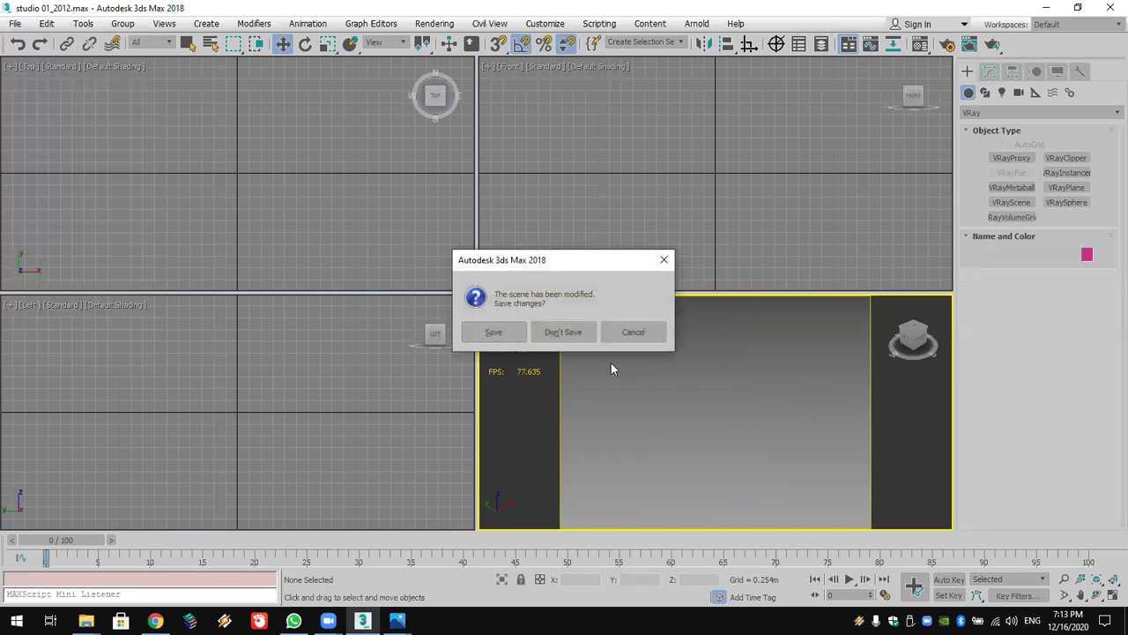
{"action": "left_click", "coordinate": [547, 334]}
{"action": "left_click", "coordinate": [546, 334]}
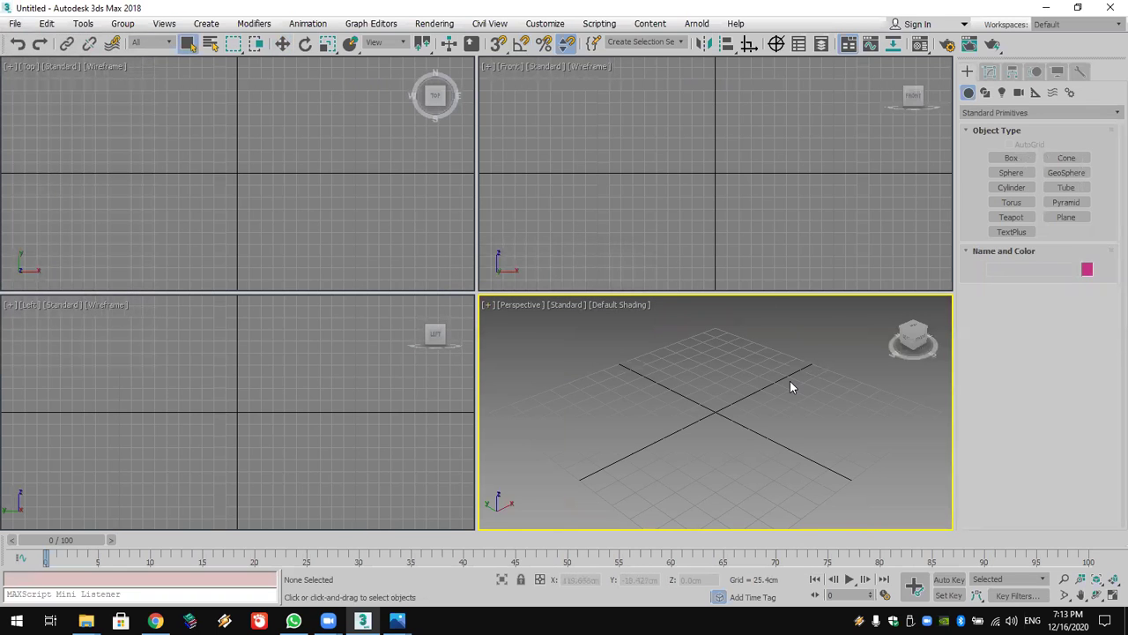
Step: Create a VRayProxy in the Perspective view of the empty scene from the desktop file ghadaaaaa.vrmesh and inspect the cow's front
{"action": "left_click", "coordinate": [999, 113]}
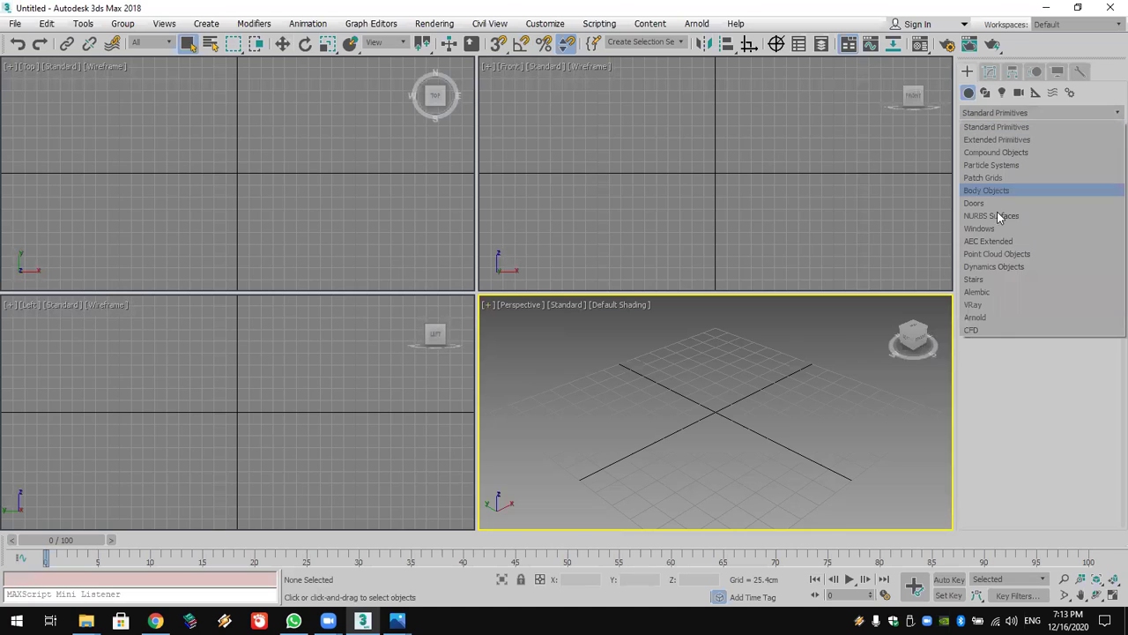
{"action": "left_click", "coordinate": [997, 305]}
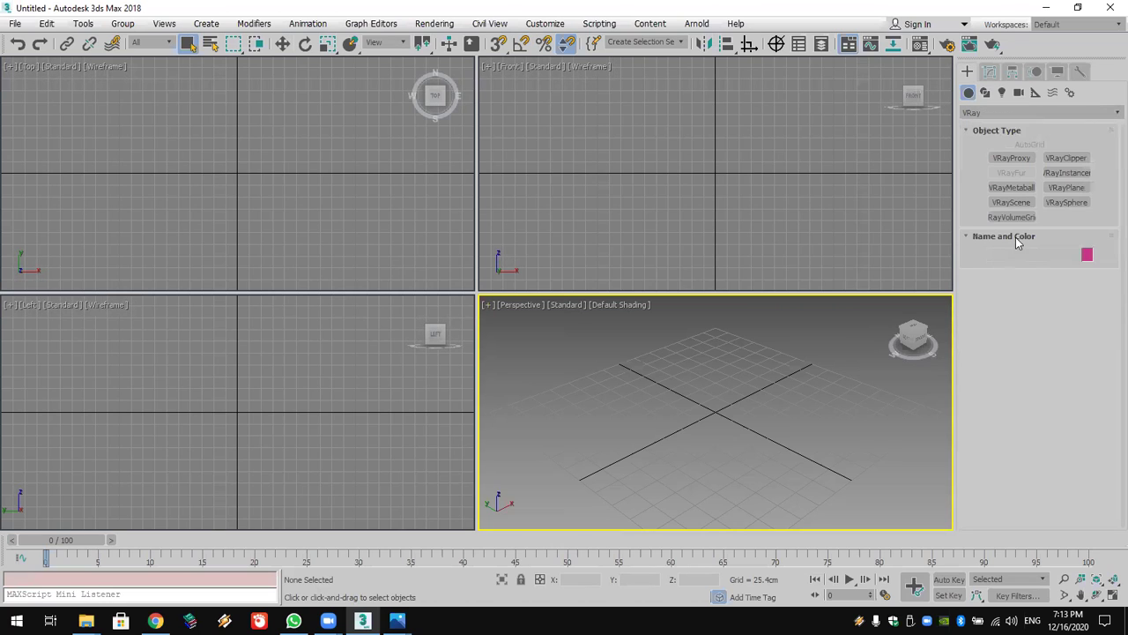
{"action": "left_click", "coordinate": [1019, 160]}
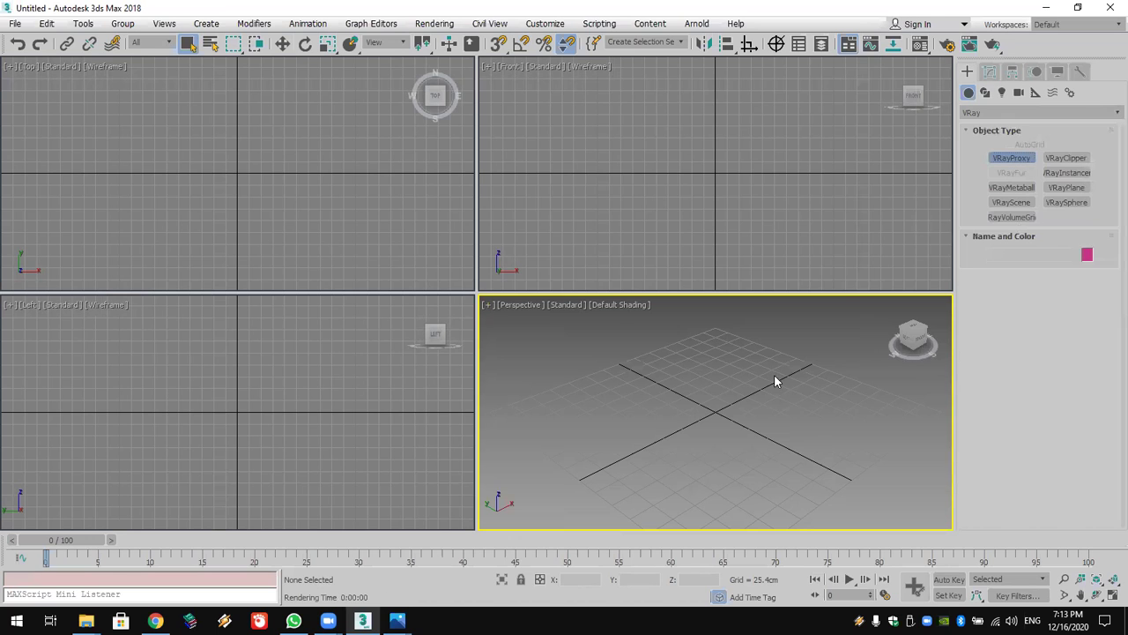
{"action": "left_click", "coordinate": [720, 424]}
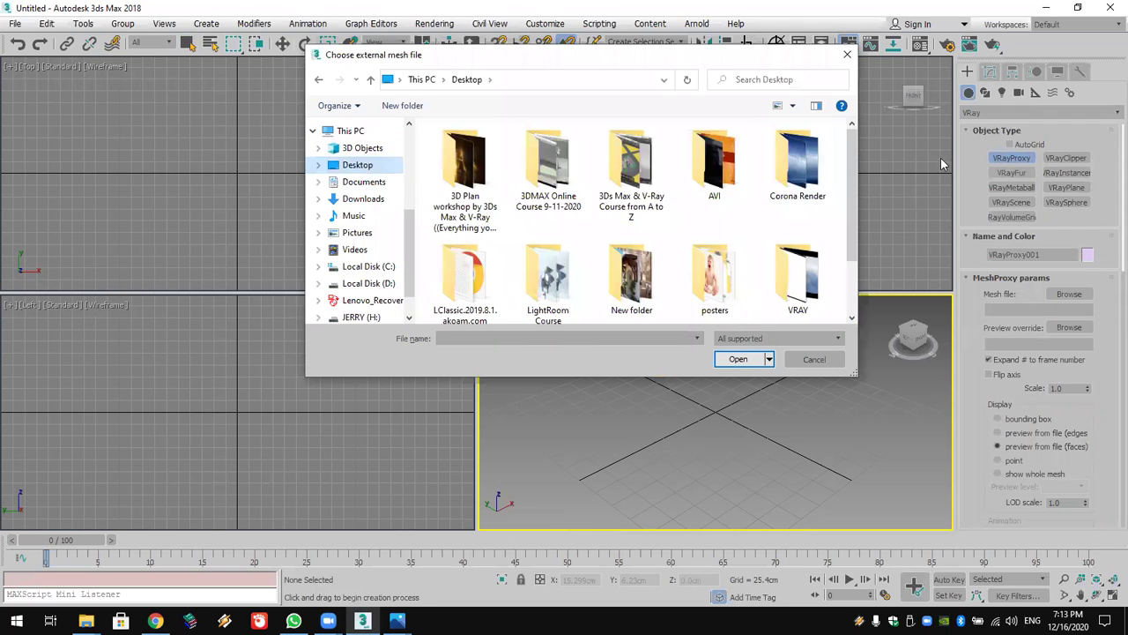
{"action": "left_click_drag", "start_coordinate": [858, 155], "coordinate": [853, 211]}
{"action": "left_click", "coordinate": [568, 280]}
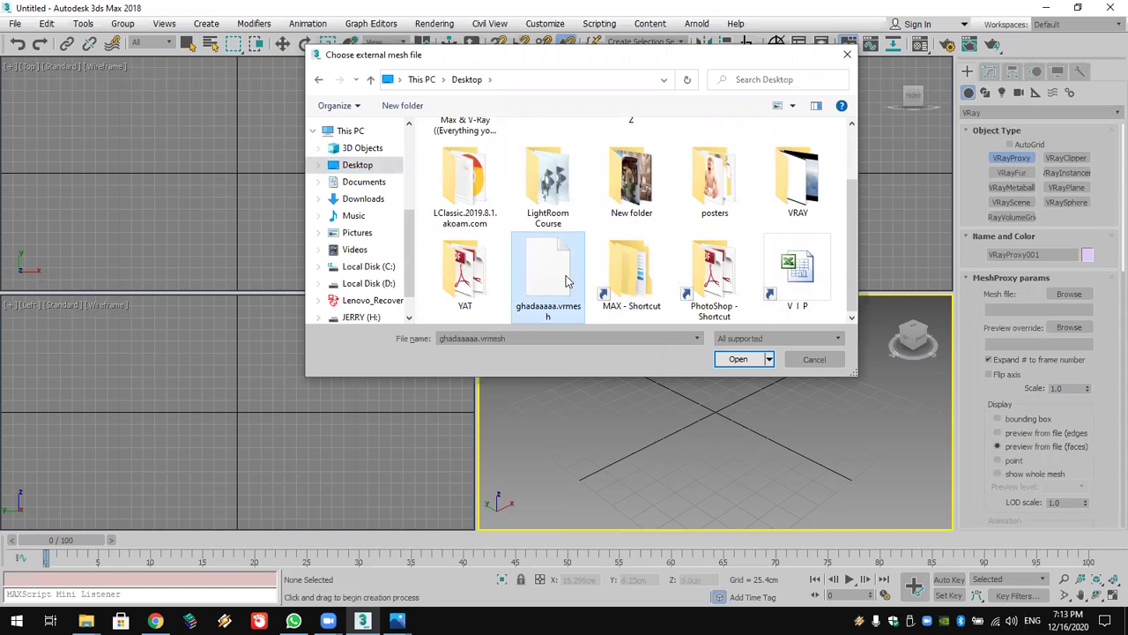
{"action": "left_click", "coordinate": [745, 363]}
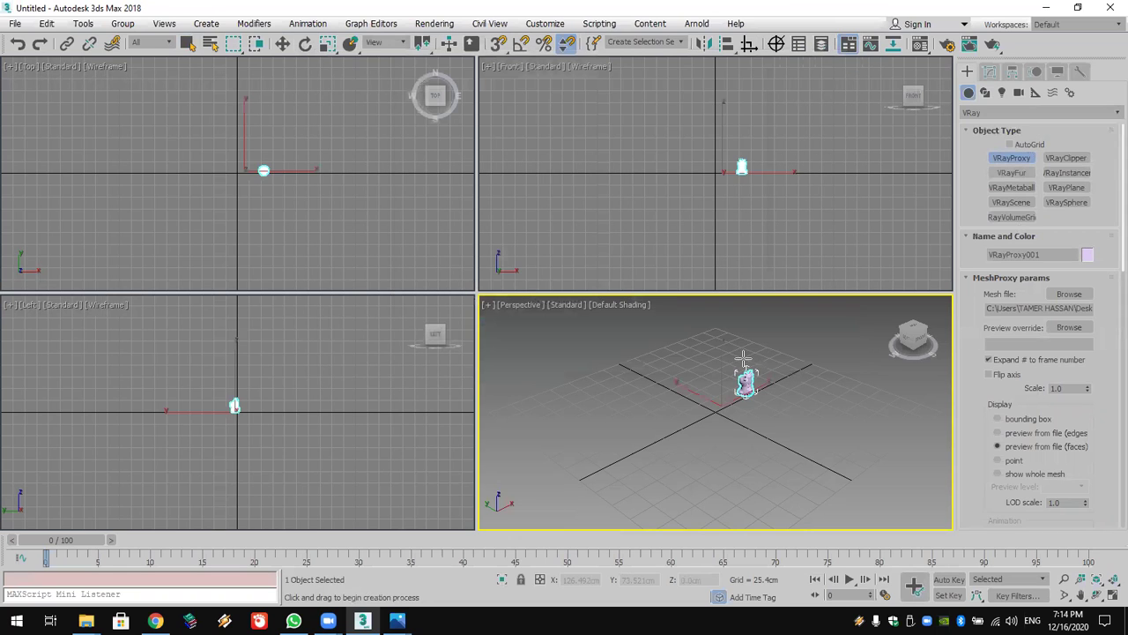
{"action": "left_click", "coordinate": [1112, 580]}
{"action": "left_click", "coordinate": [1097, 595]}
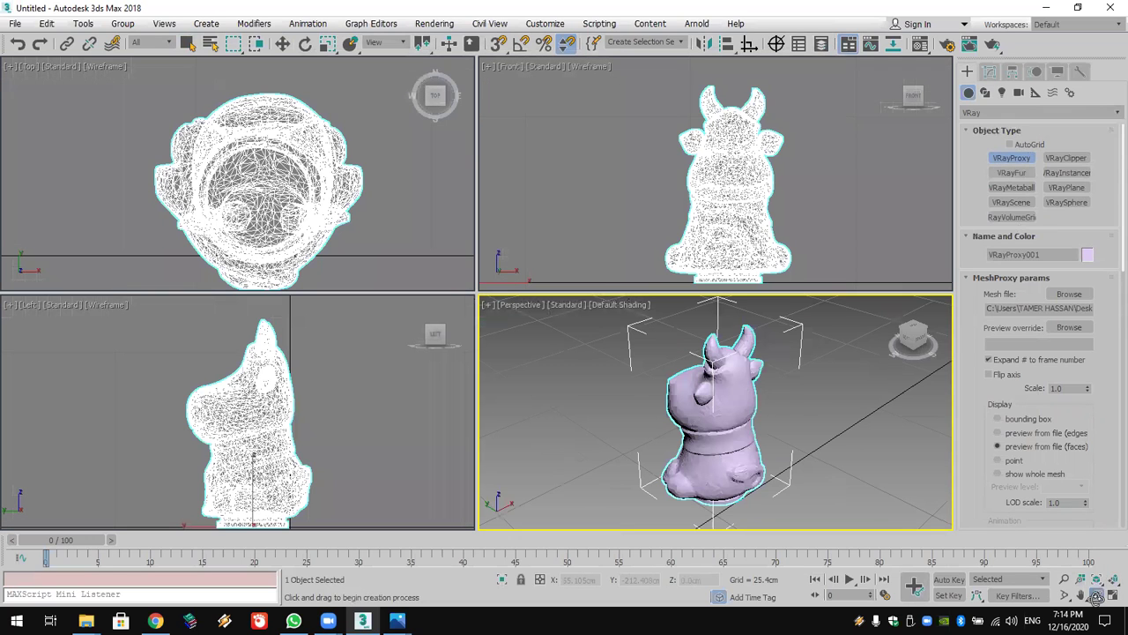
{"action": "left_click_drag", "start_coordinate": [685, 418], "coordinate": [718, 408]}
Step: Reset the scene and reopen the recent studio 01_2012.max file, cleaning the detected script corruption
{"action": "left_click", "coordinate": [16, 24]}
{"action": "left_click", "coordinate": [35, 55]}
{"action": "left_click", "coordinate": [564, 332]}
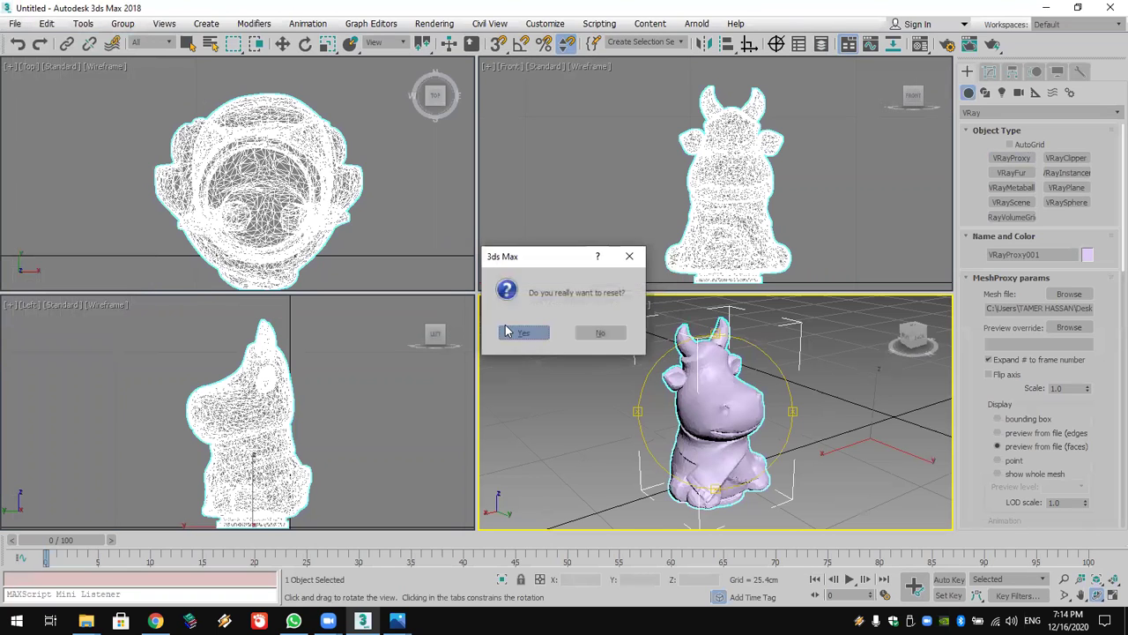
{"action": "left_click", "coordinate": [527, 331]}
{"action": "left_click", "coordinate": [15, 24]}
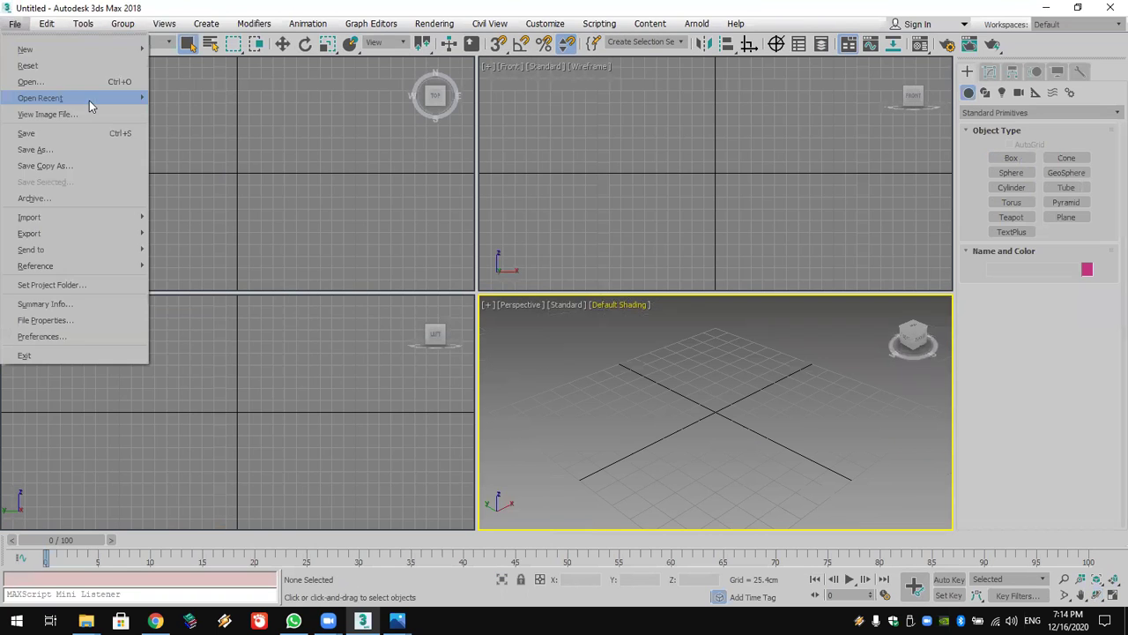
{"action": "mouse_move", "coordinate": [89, 101]}
{"action": "left_click", "coordinate": [223, 108]}
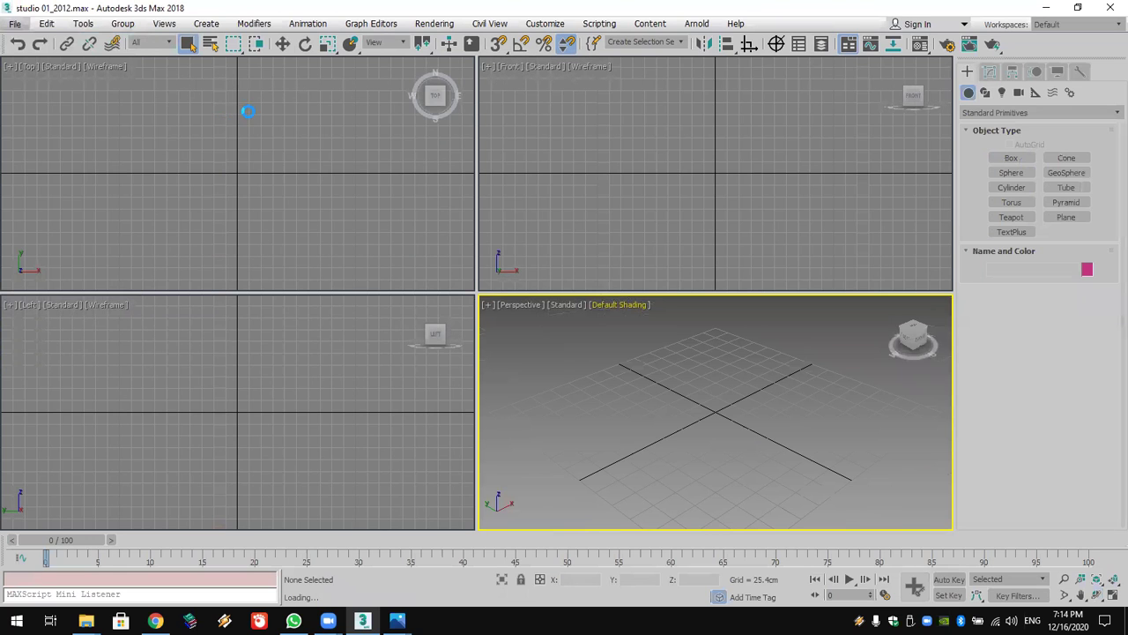
{"action": "left_click", "coordinate": [616, 352]}
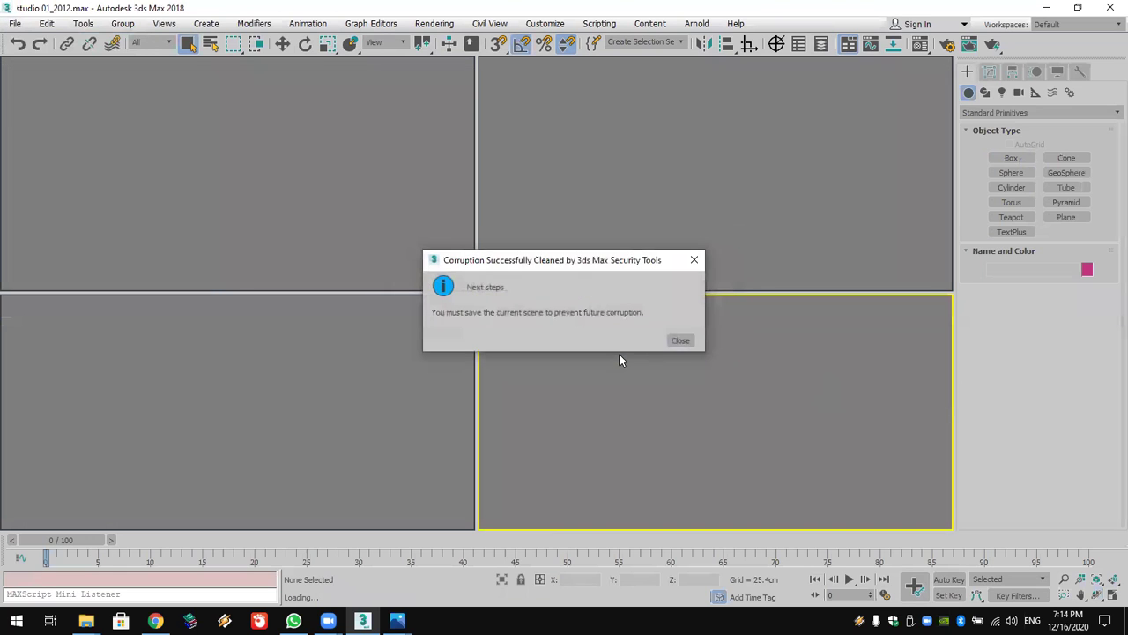
{"action": "left_click", "coordinate": [687, 342]}
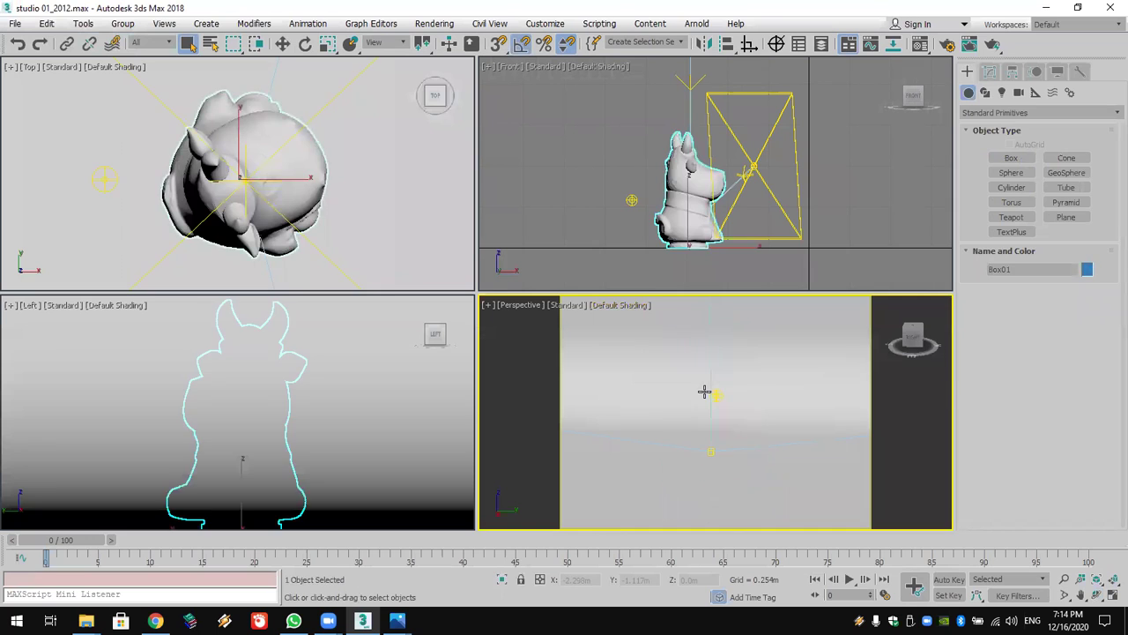
Step: Replace the original cow in the studio scene with a VRayProxy that loads ghadaaaaa.vrmesh from the desktop
{"action": "left_click", "coordinate": [988, 112]}
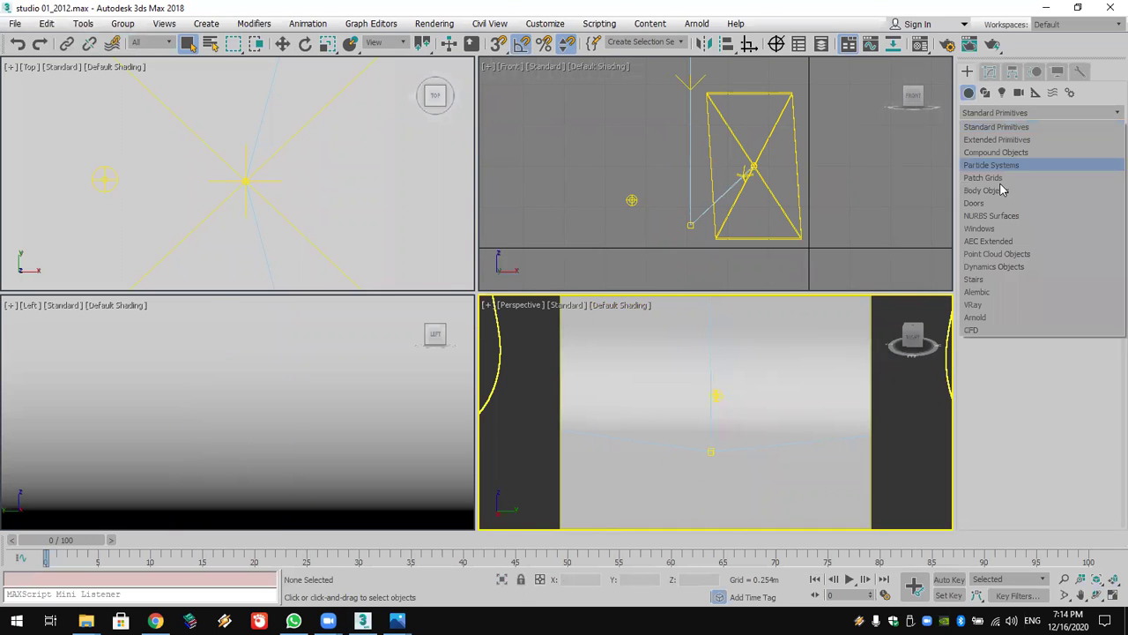
{"action": "left_click", "coordinate": [997, 304]}
{"action": "left_click", "coordinate": [1012, 158]}
{"action": "left_click", "coordinate": [761, 424]}
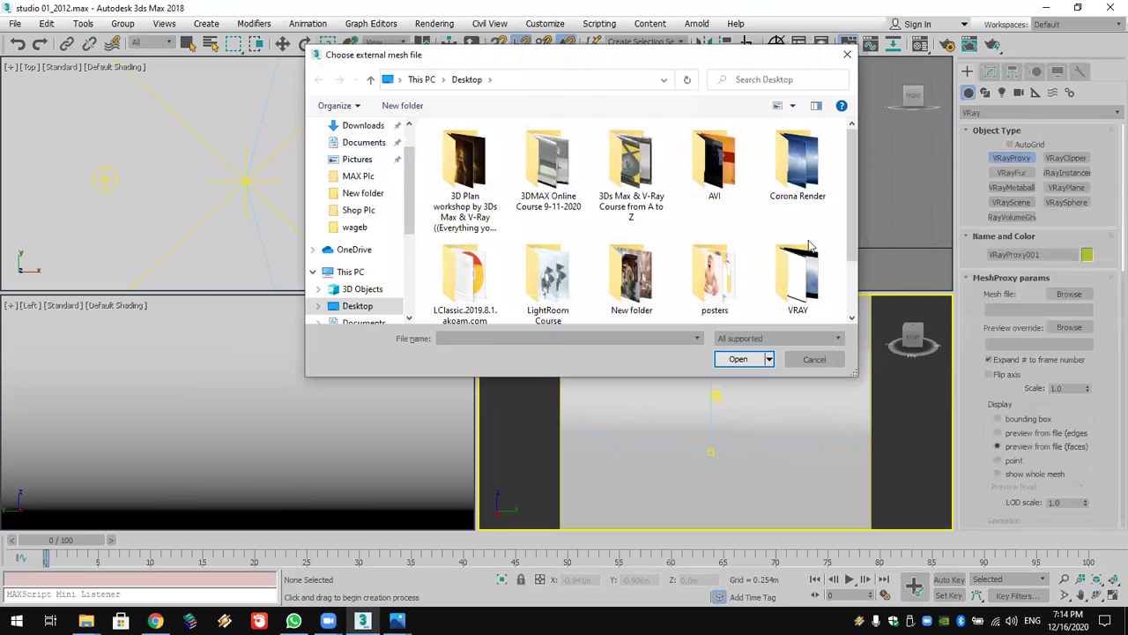
{"action": "scroll", "coordinate": [852, 196], "scroll_direction": "down", "scroll_amount": 2}
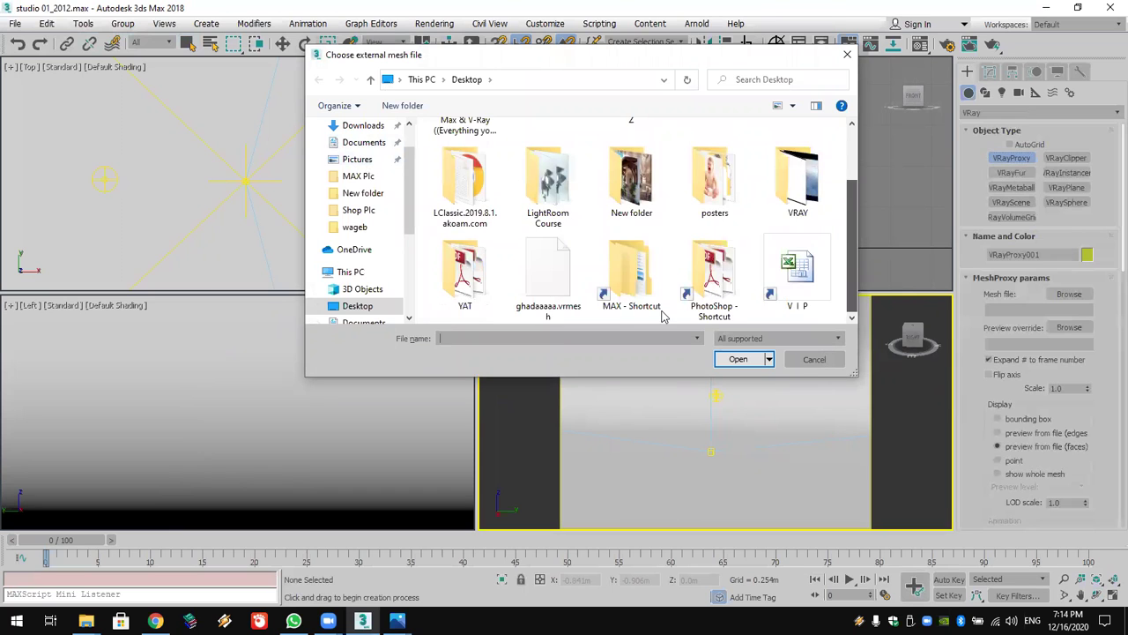
{"action": "double_click", "coordinate": [541, 300]}
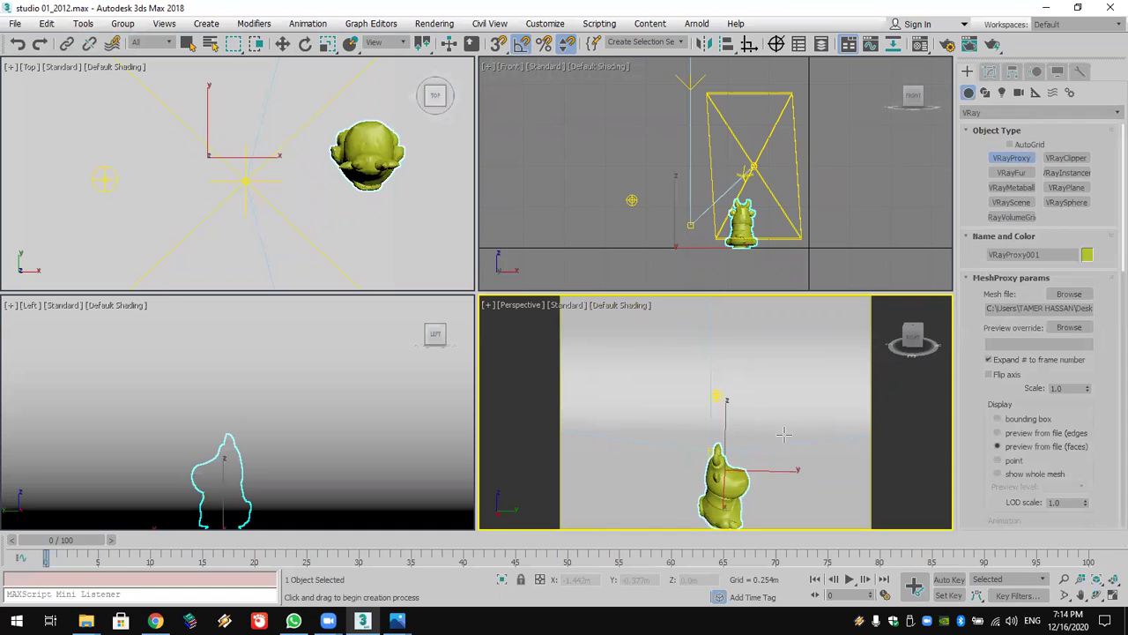
{"action": "middle_click_drag", "start_coordinate": [746, 507], "coordinate": [756, 431]}
{"action": "scroll", "coordinate": [739, 428], "scroll_direction": "up", "scroll_amount": 4}
{"action": "scroll", "coordinate": [737, 429], "scroll_direction": "down", "scroll_amount": 2}
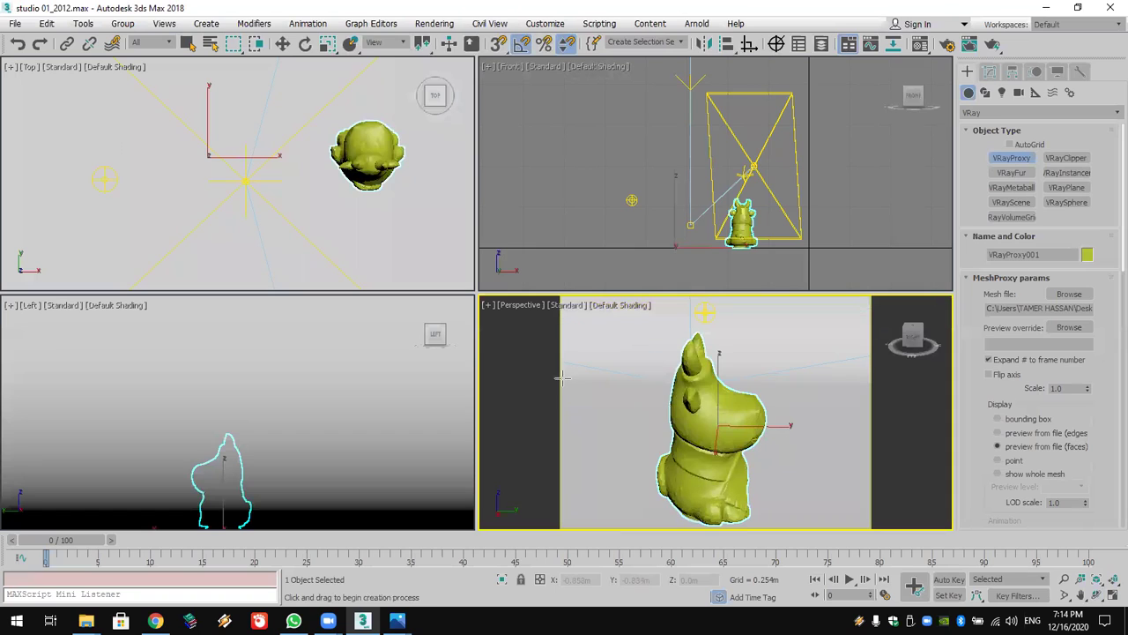
Step: Show the polygon and vertex statistics in the Perspective view and render the cow proxy from the side
{"action": "key", "text": "7"}
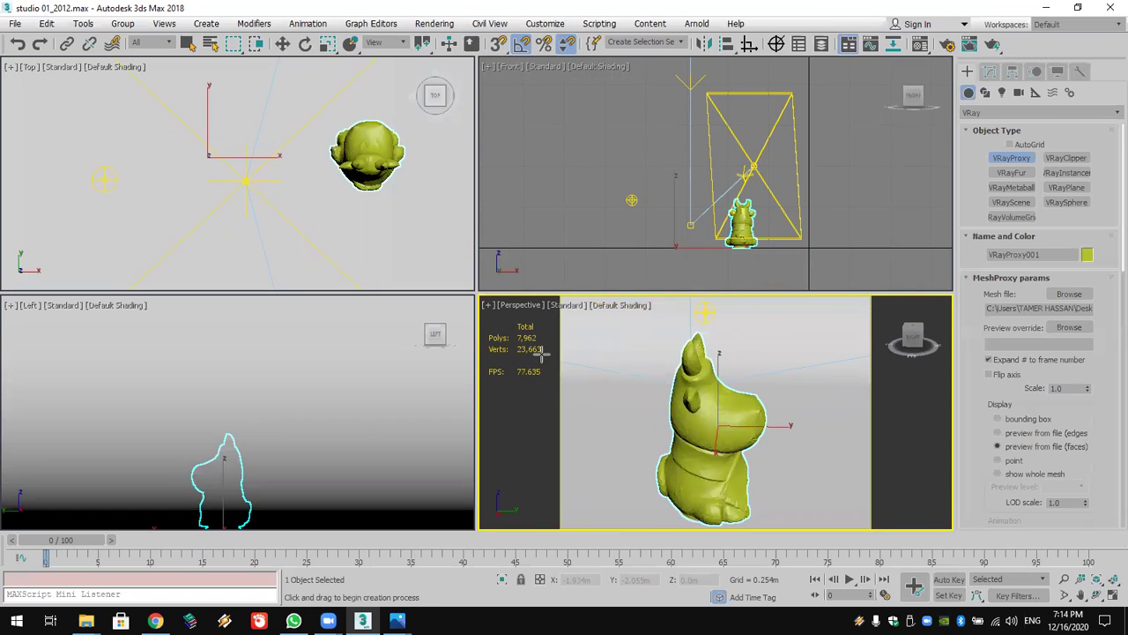
{"action": "left_click", "coordinate": [991, 45]}
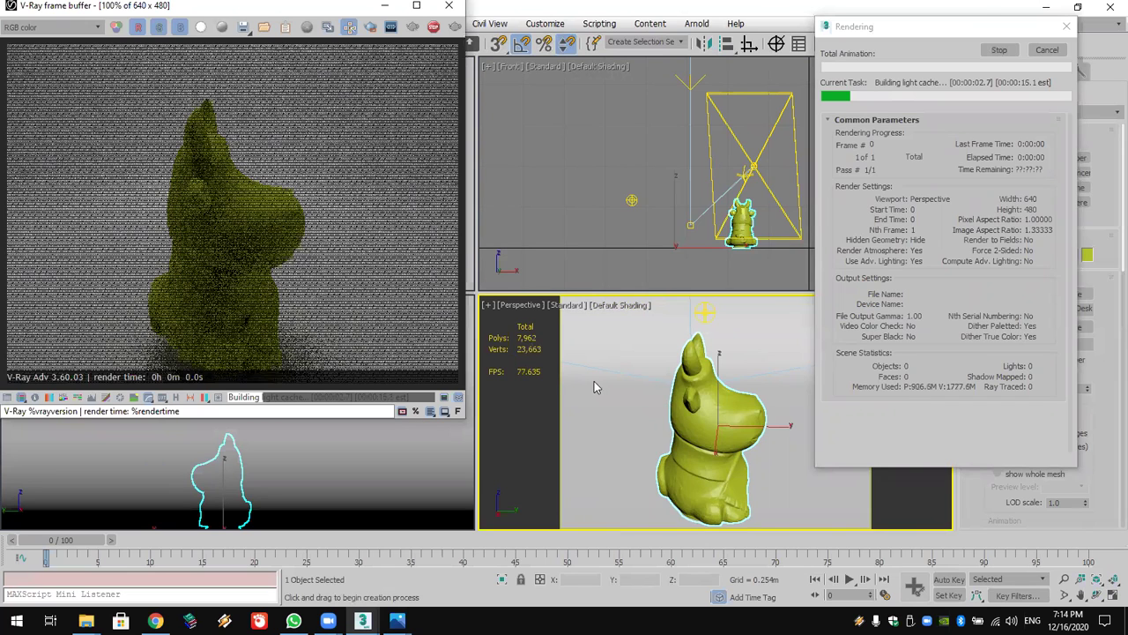
{"action": "key", "text": "super+Up"}
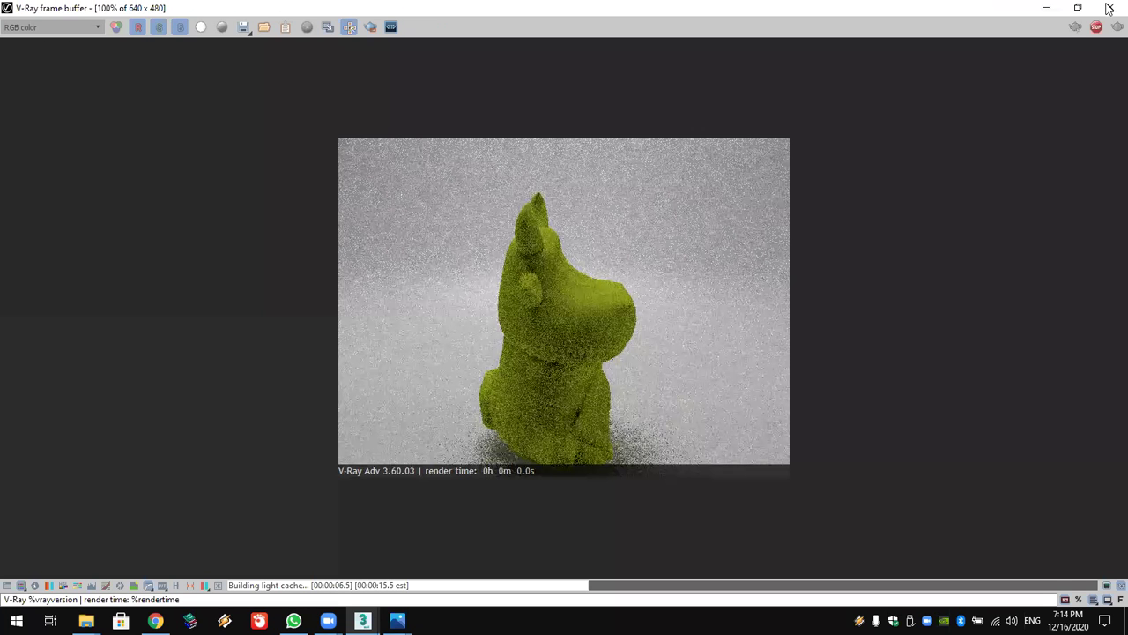
{"action": "key", "text": "alt+Tab"}
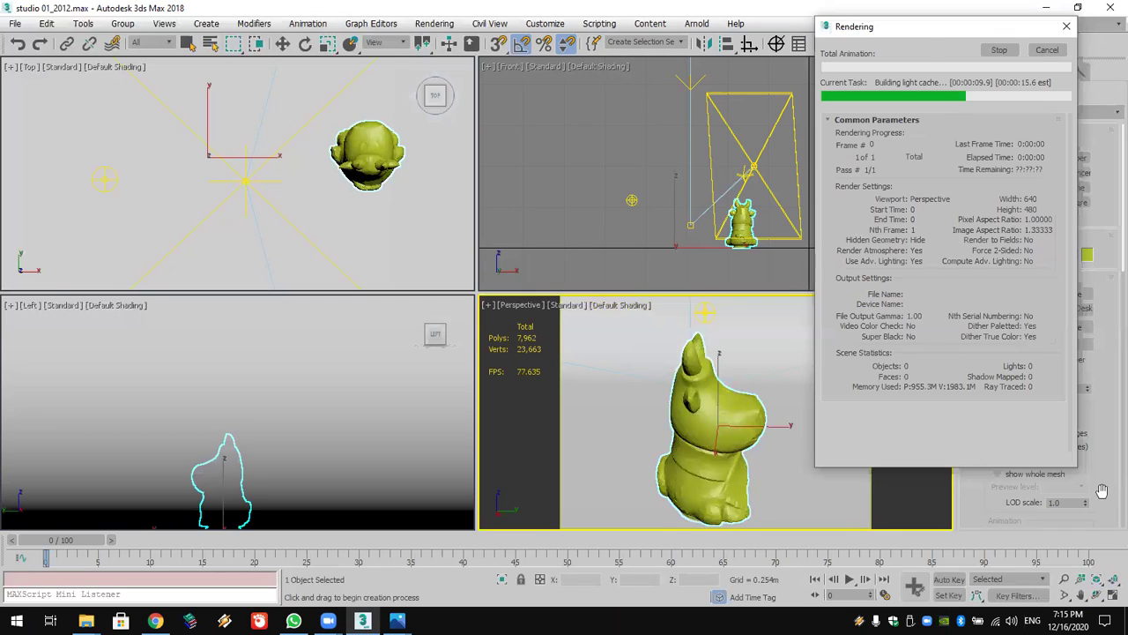
Step: Orbit the Perspective view to the cow proxy's front, render it again and inspect the result up close
{"action": "left_click", "coordinate": [1096, 596]}
{"action": "left_click_drag", "start_coordinate": [714, 459], "coordinate": [697, 423]}
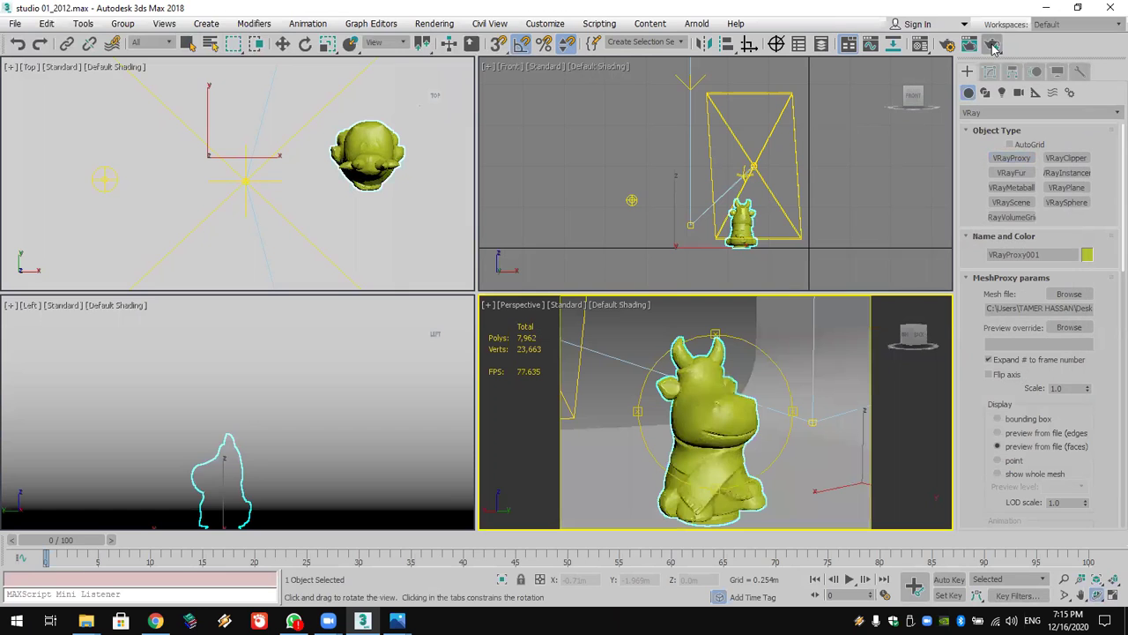
{"action": "key", "text": "shift+q"}
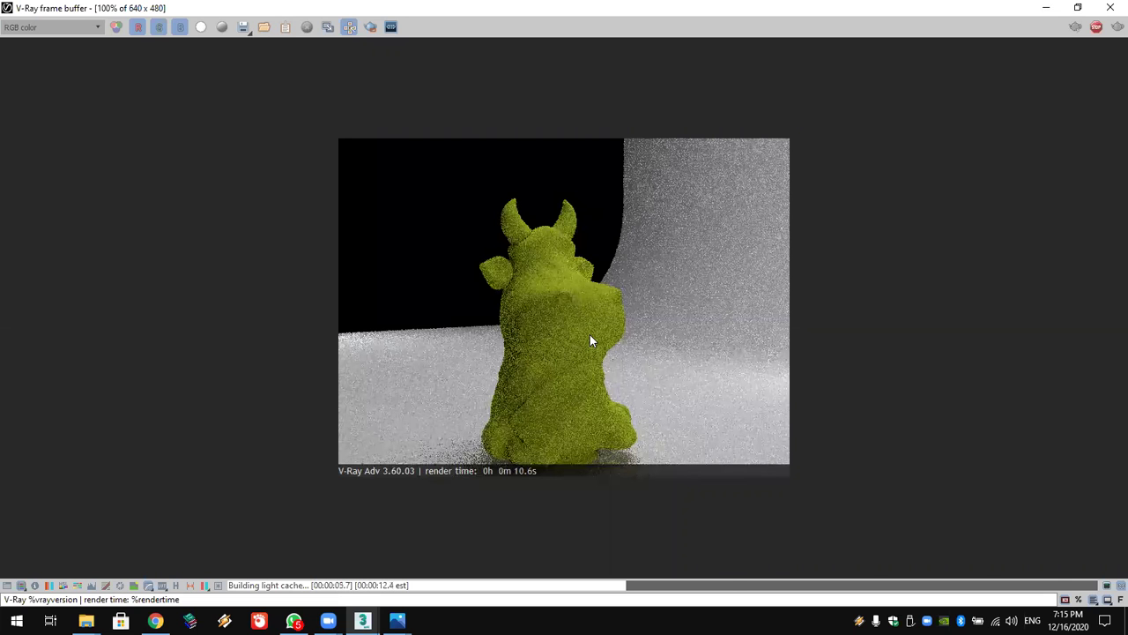
{"action": "scroll", "coordinate": [590, 334], "scroll_direction": "up", "scroll_amount": 2}
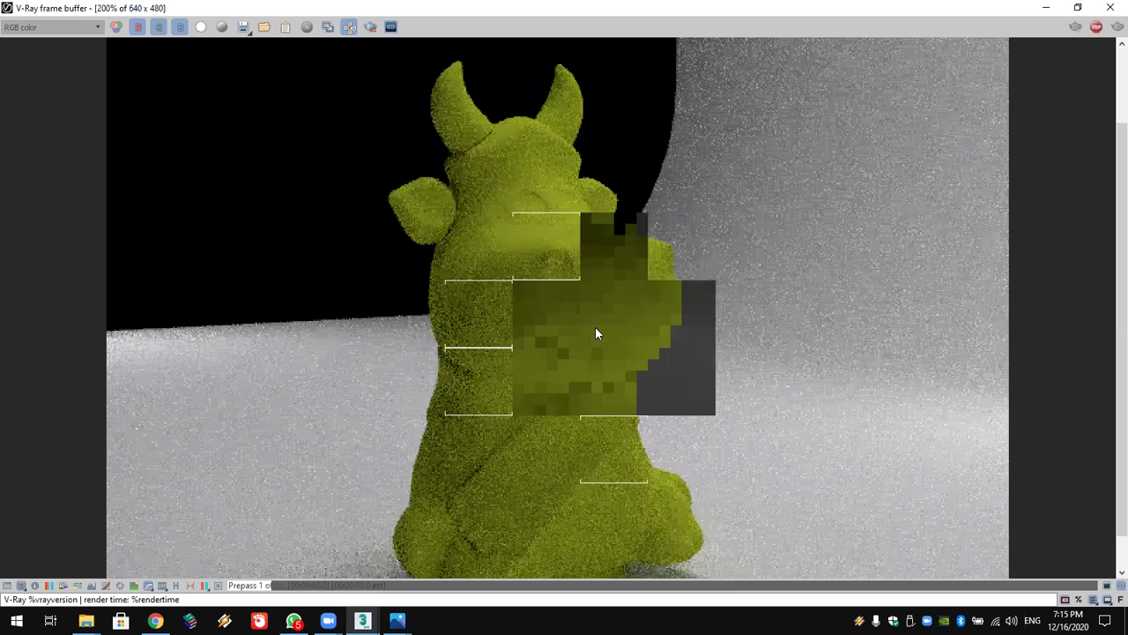
{"action": "scroll", "coordinate": [595, 333], "scroll_direction": "down", "scroll_amount": 2}
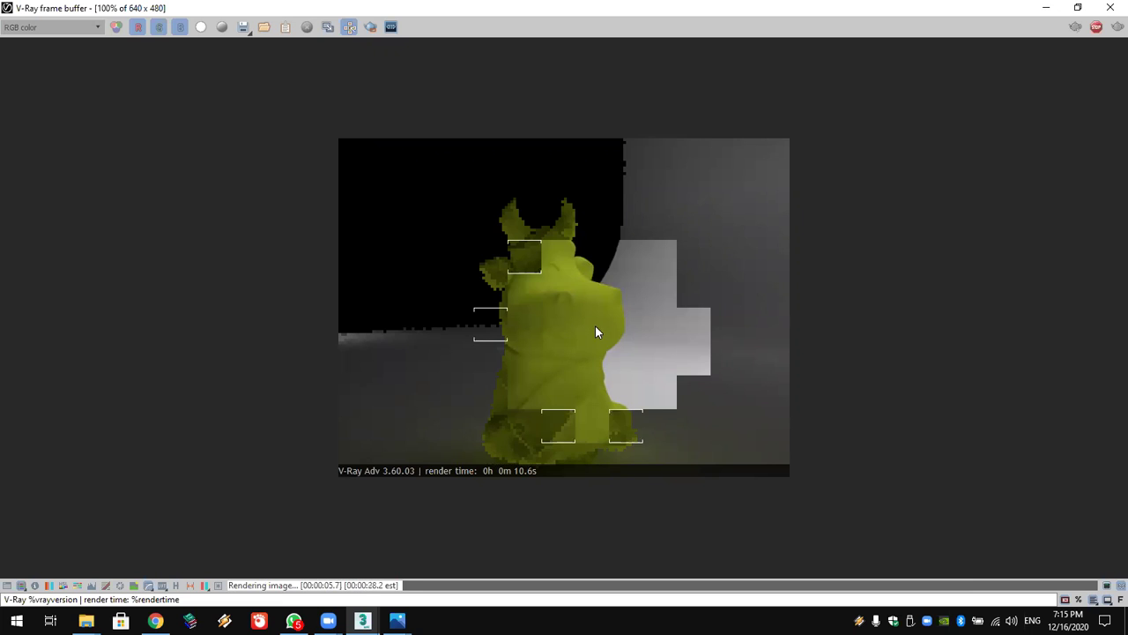
{"action": "left_click", "coordinate": [1109, 8]}
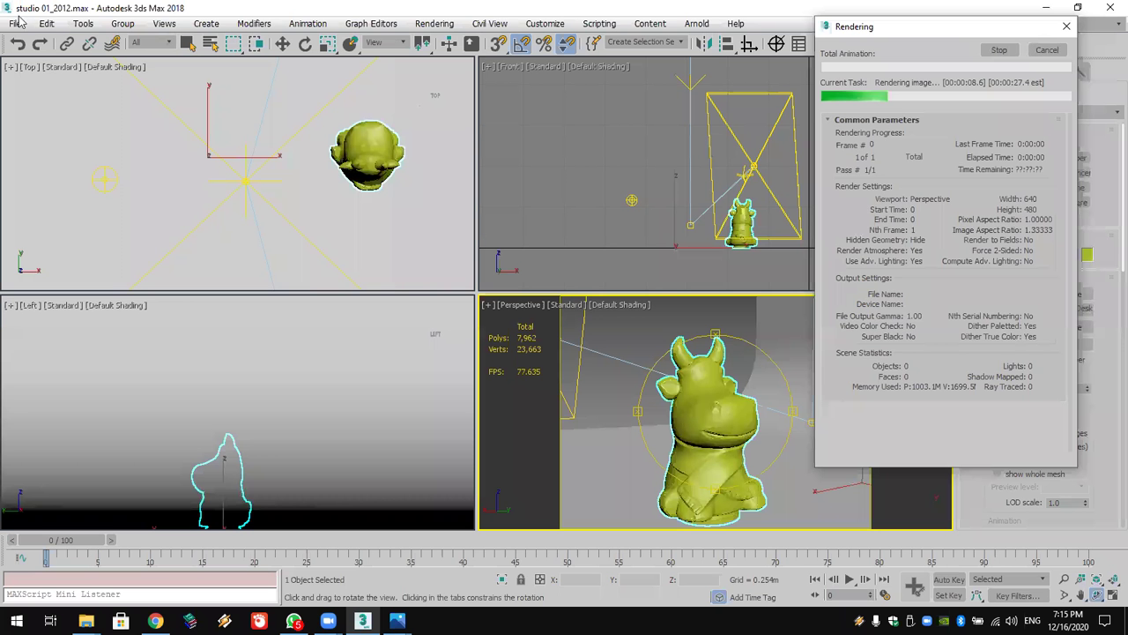
Step: Reopen studio 01_2012.max, discarding the proxy changes and cleaning the script corruption
{"action": "key", "text": "alt+f"}
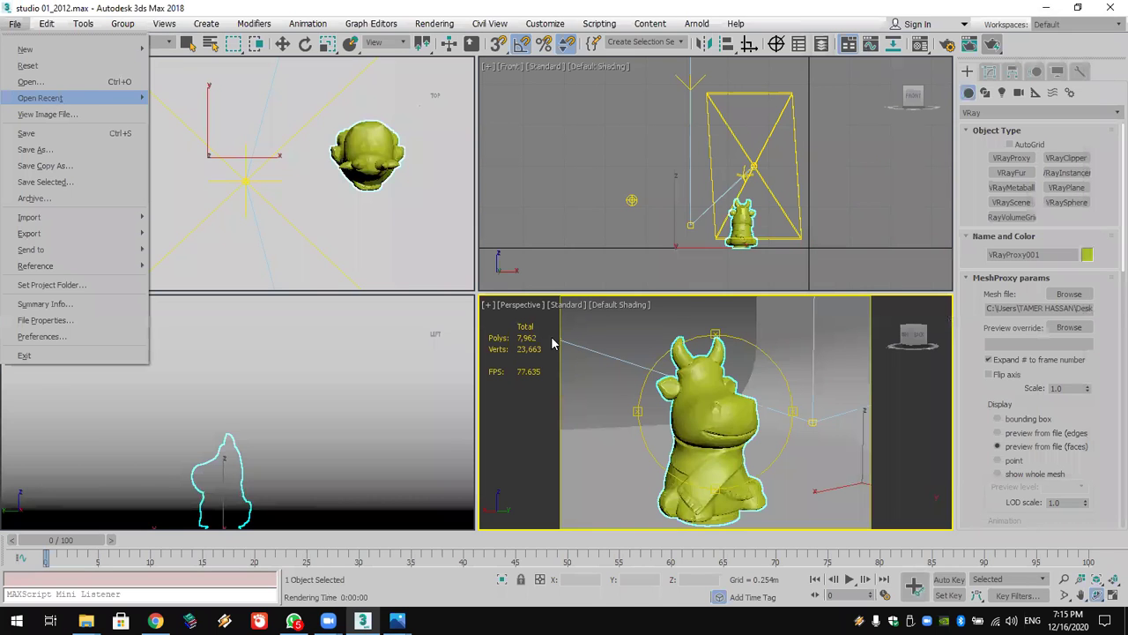
{"action": "left_click", "coordinate": [523, 334]}
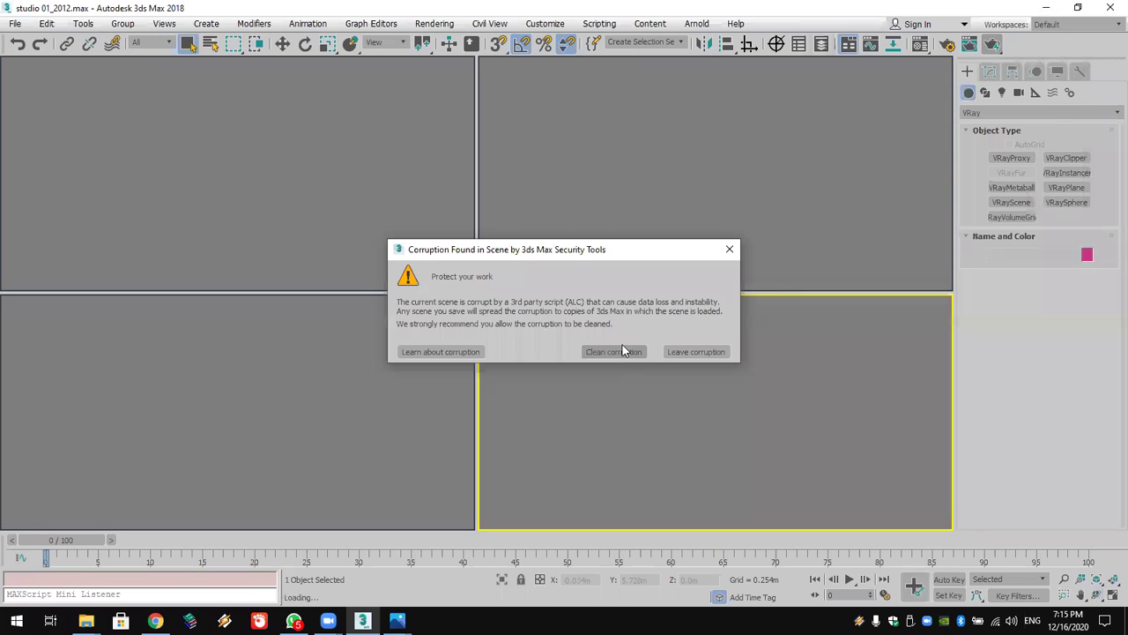
{"action": "left_click", "coordinate": [622, 354]}
{"action": "left_click", "coordinate": [681, 341]}
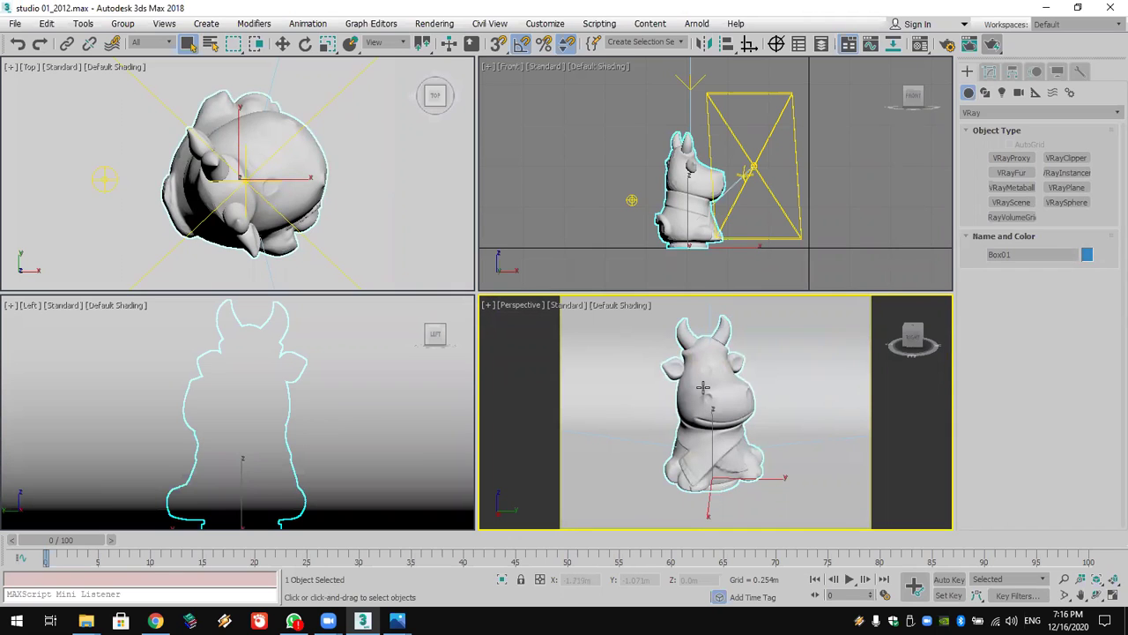
Step: Check the cow figure's scale values and apply Reset XForm to the selected figure
{"action": "left_click", "coordinate": [327, 44]}
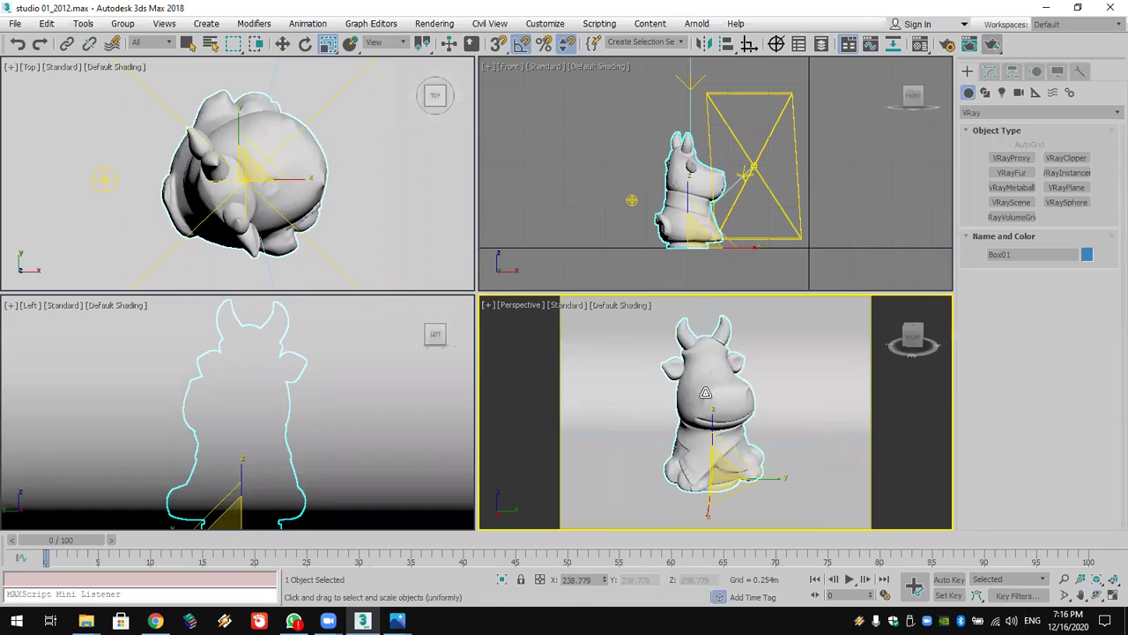
{"action": "left_click", "coordinate": [1077, 91]}
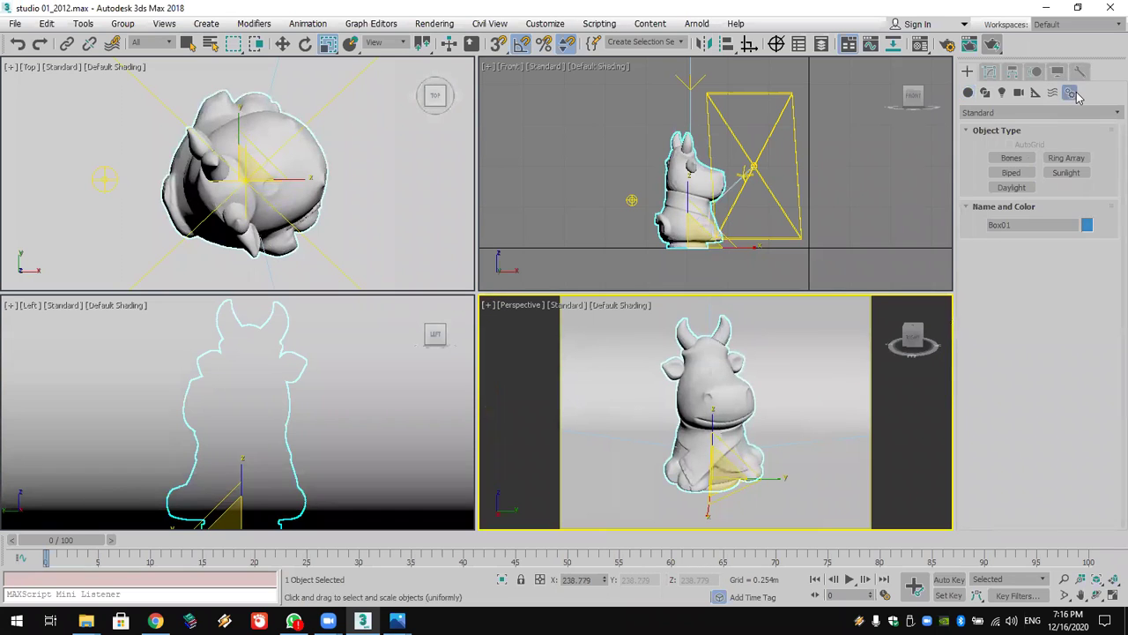
{"action": "left_click", "coordinate": [1080, 77]}
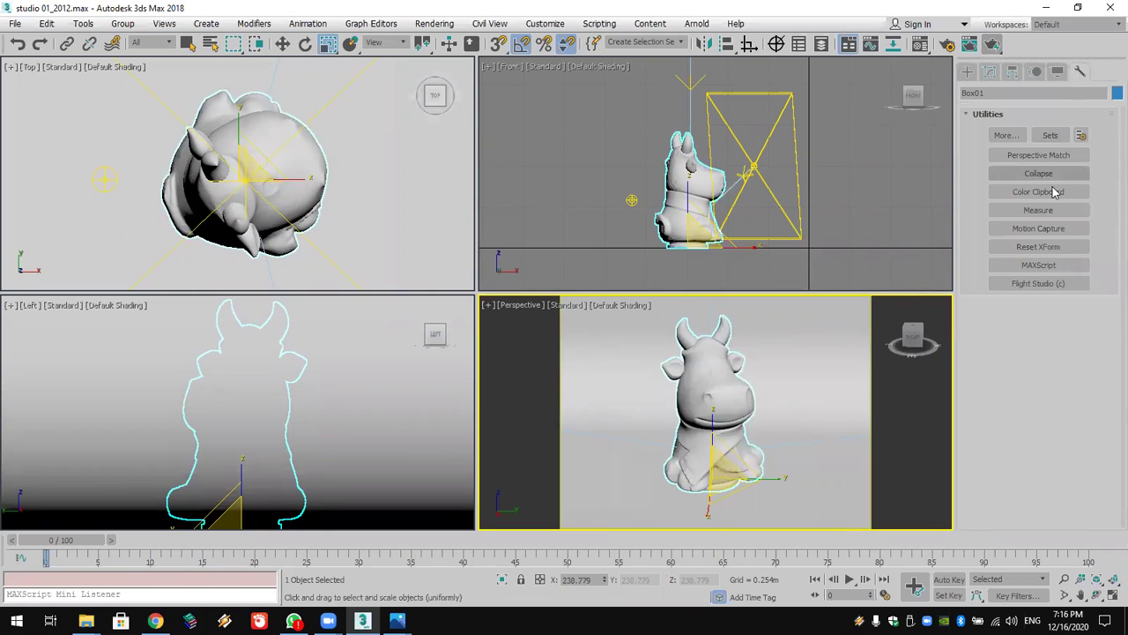
{"action": "left_click", "coordinate": [1068, 248]}
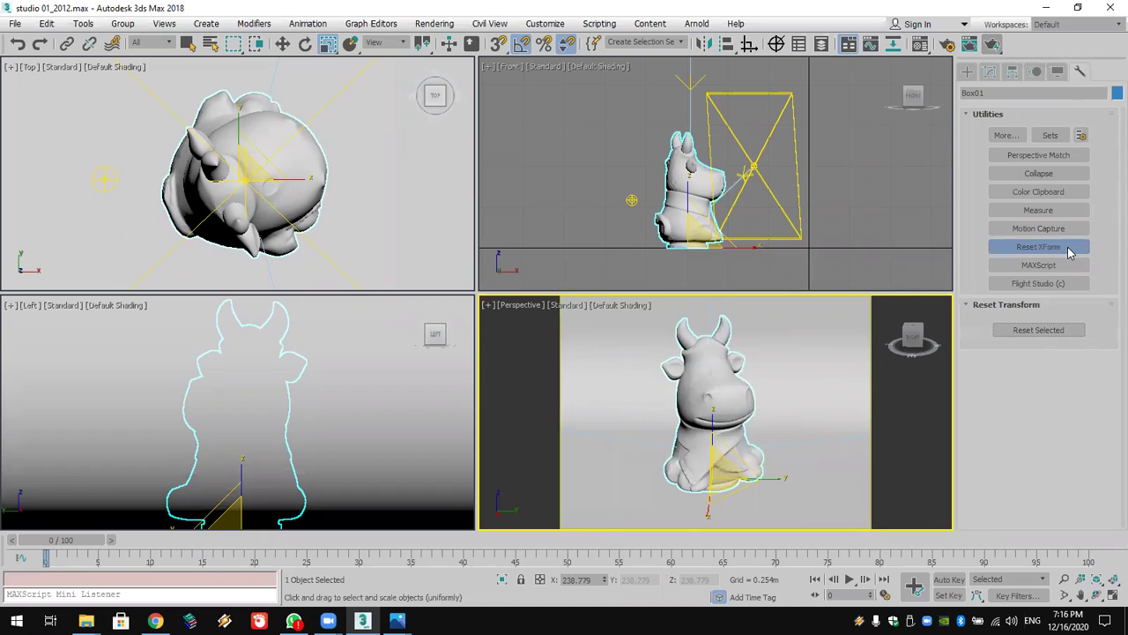
{"action": "left_click", "coordinate": [1008, 333]}
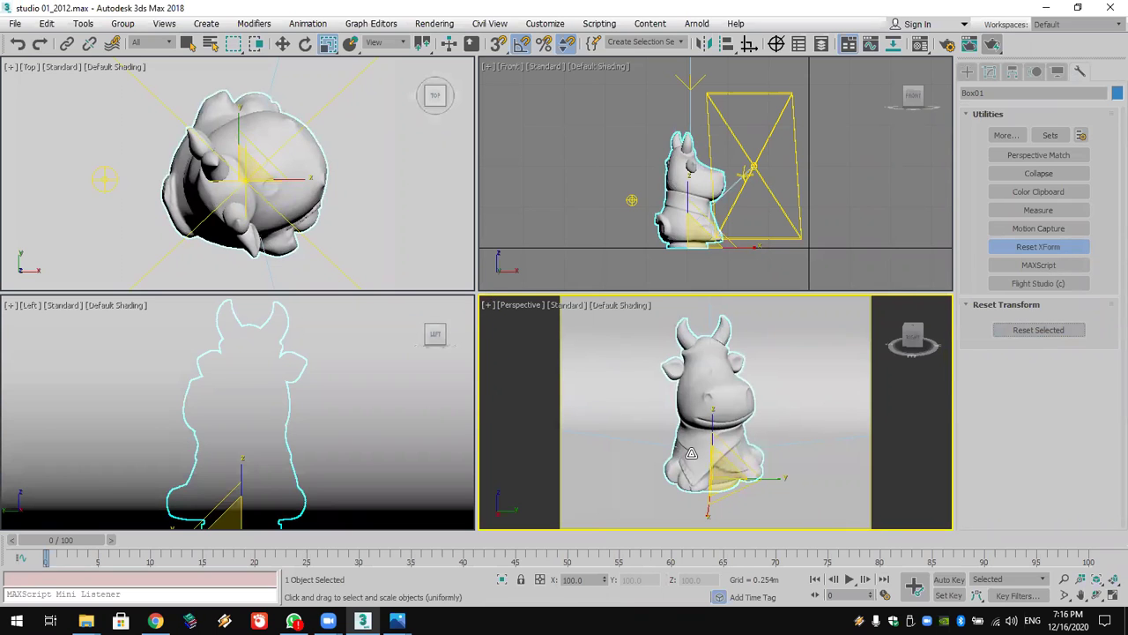
{"action": "right_click", "coordinate": [736, 398]}
{"action": "key", "text": "Escape"}
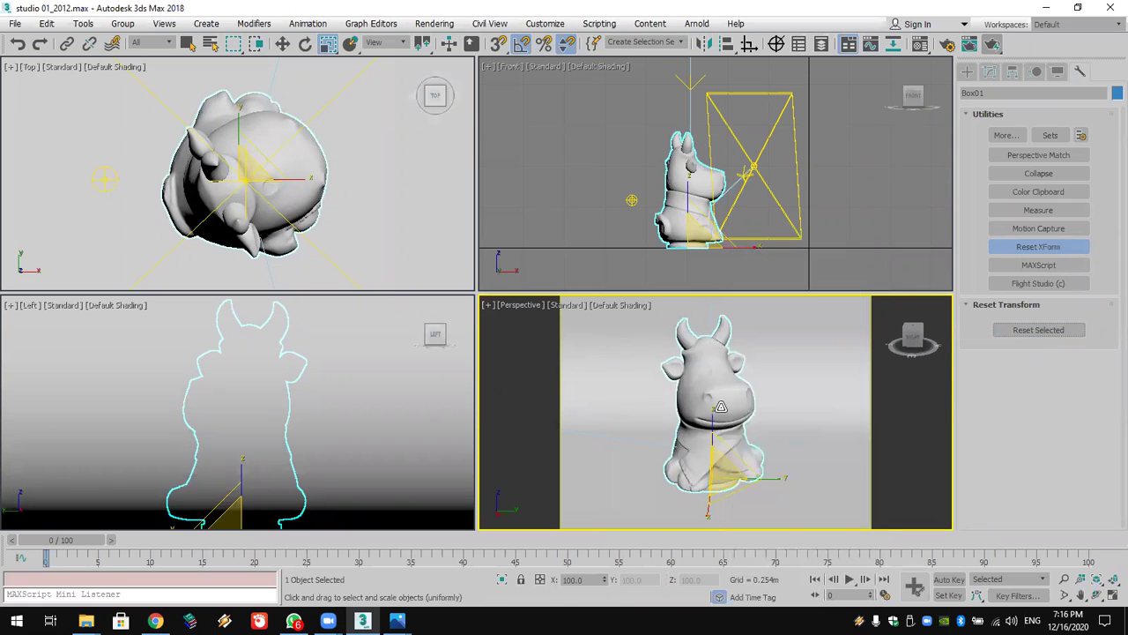
Step: Export the selected cow as a V-Ray mesh to its own file, Box01.vrmesh, on the desktop and delete the original
{"action": "right_click", "coordinate": [721, 388]}
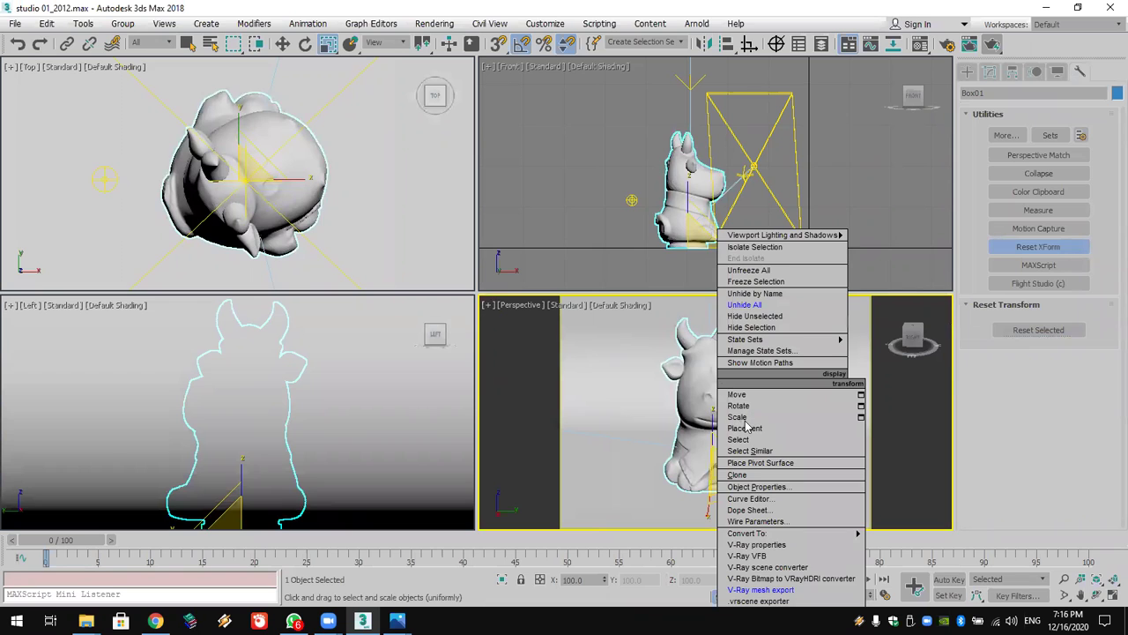
{"action": "left_click", "coordinate": [828, 590]}
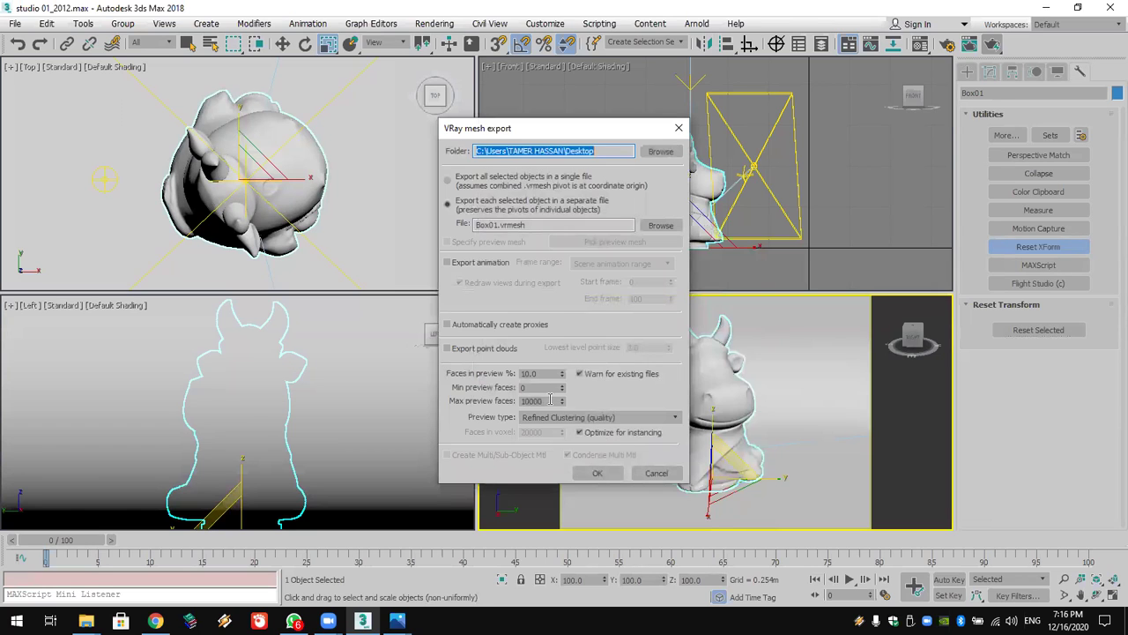
{"action": "left_click", "coordinate": [598, 474]}
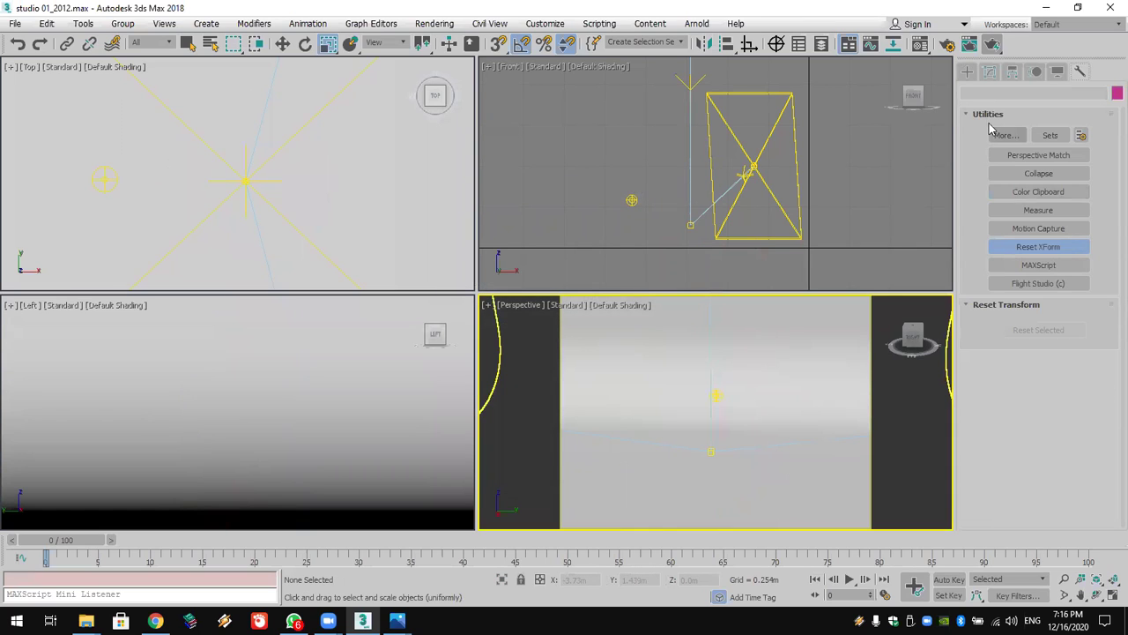
Step: Place a VRayProxy in the Perspective view using Box01.vrmesh from the desktop and render the view
{"action": "left_click", "coordinate": [967, 71]}
{"action": "left_click", "coordinate": [981, 113]}
{"action": "left_click", "coordinate": [983, 117]}
{"action": "left_click", "coordinate": [968, 92]}
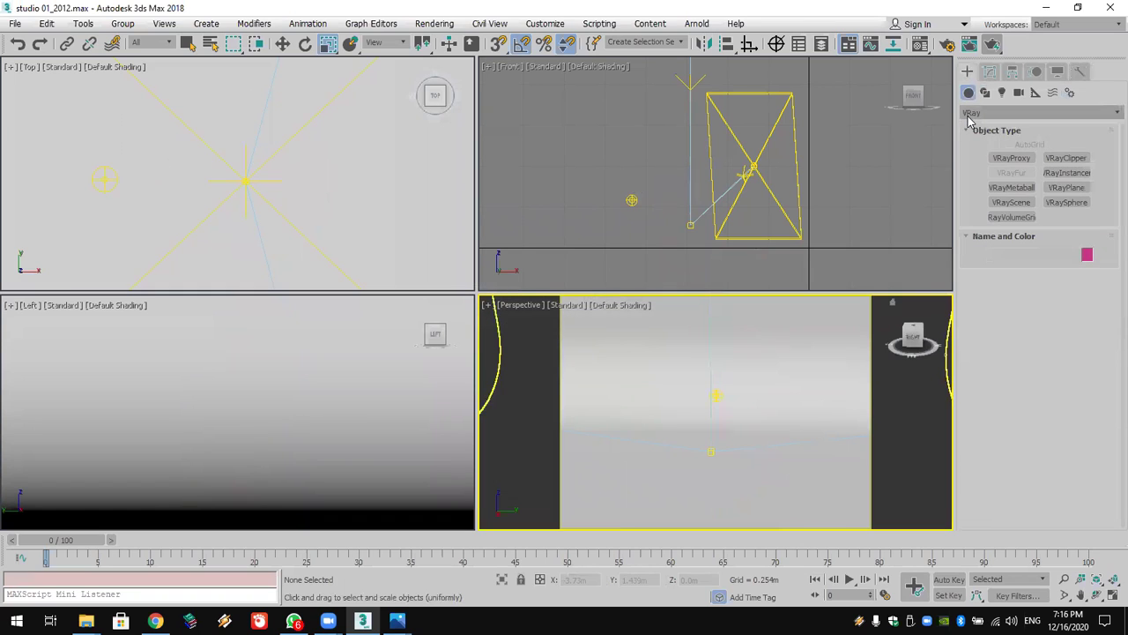
{"action": "left_click", "coordinate": [1011, 158]}
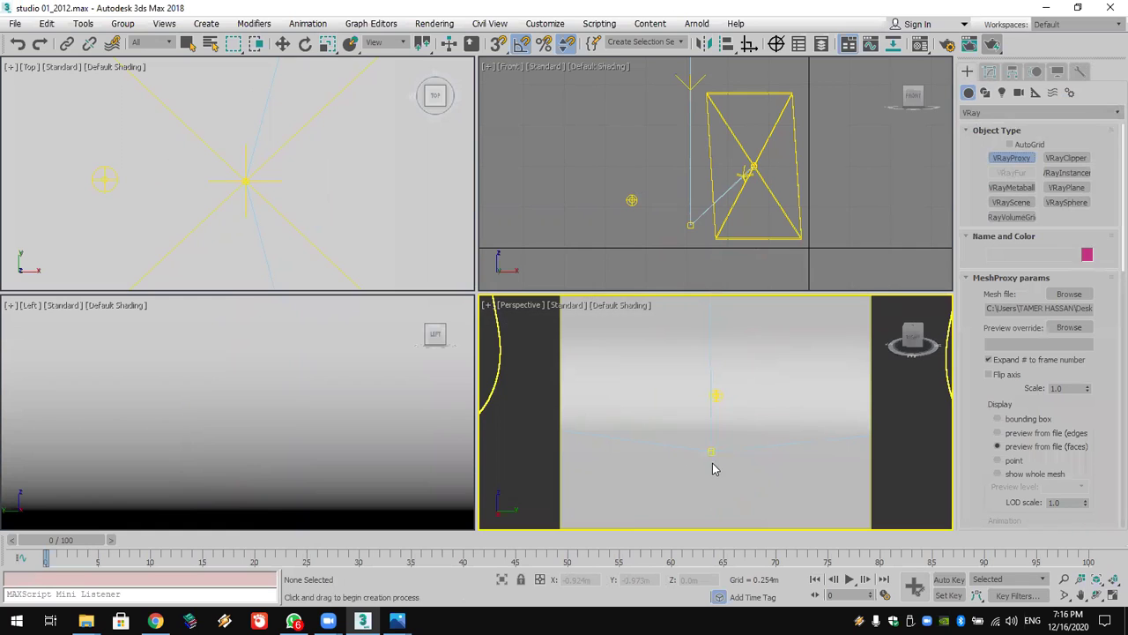
{"action": "left_click", "coordinate": [739, 511]}
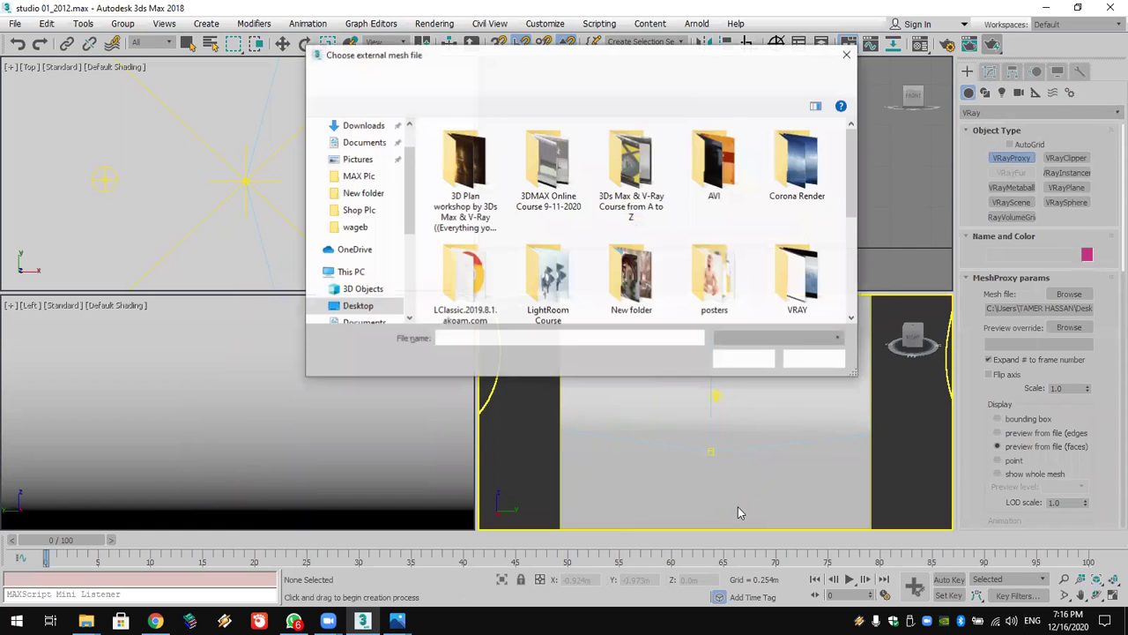
{"action": "scroll", "coordinate": [382, 132], "scroll_direction": "up", "scroll_amount": 1}
{"action": "left_click", "coordinate": [388, 154]}
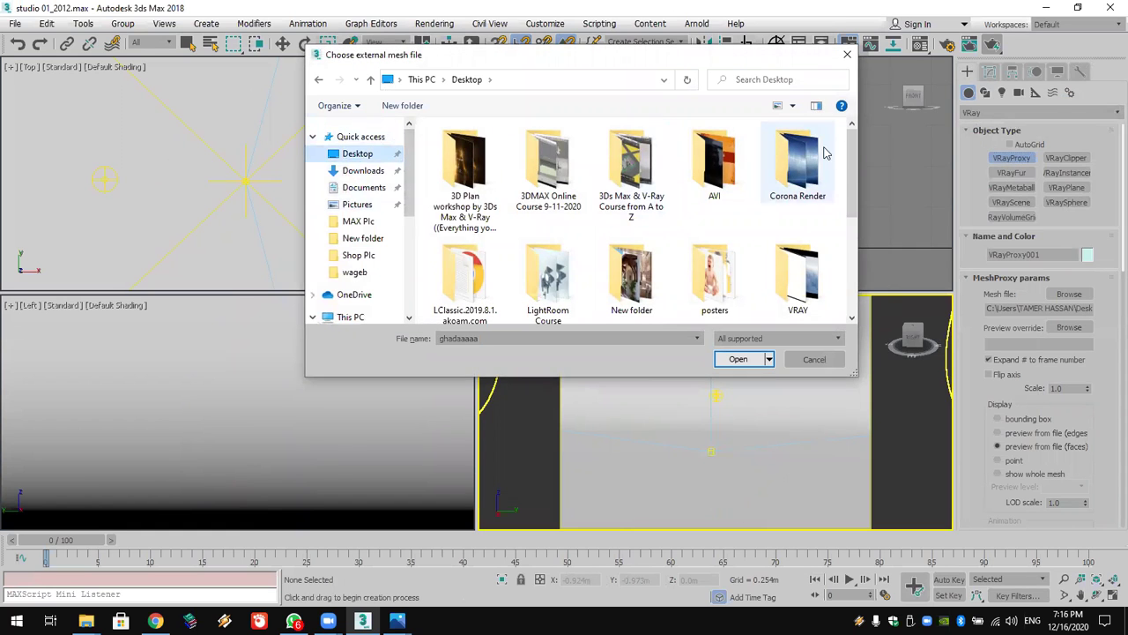
{"action": "scroll", "coordinate": [852, 171], "scroll_direction": "down", "scroll_amount": 2}
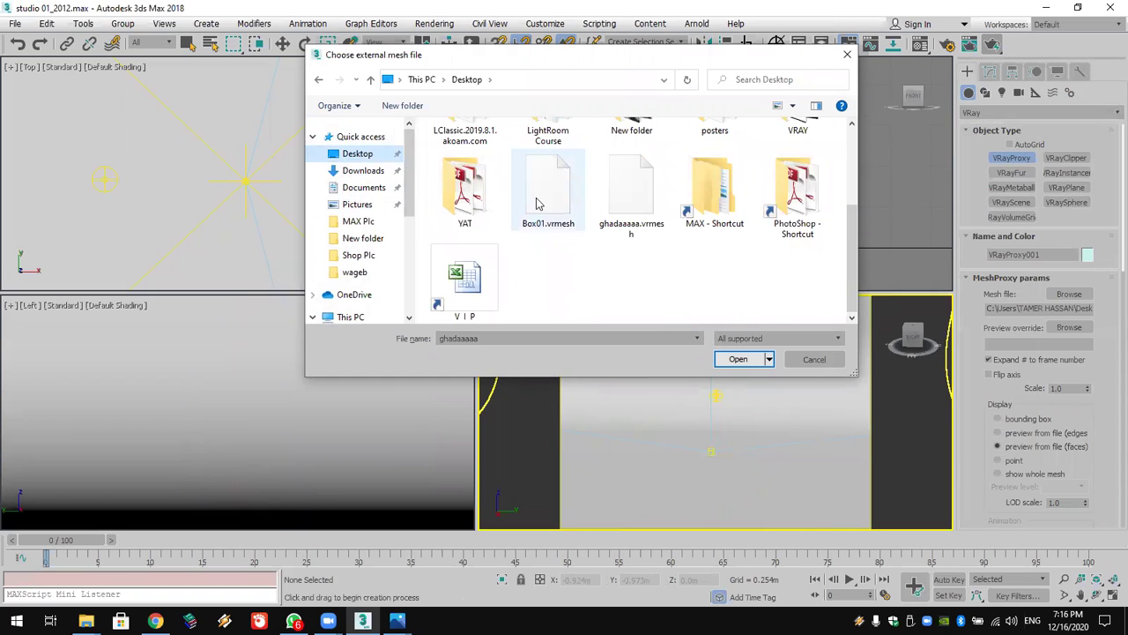
{"action": "double_click", "coordinate": [540, 201]}
{"action": "left_click", "coordinate": [991, 46]}
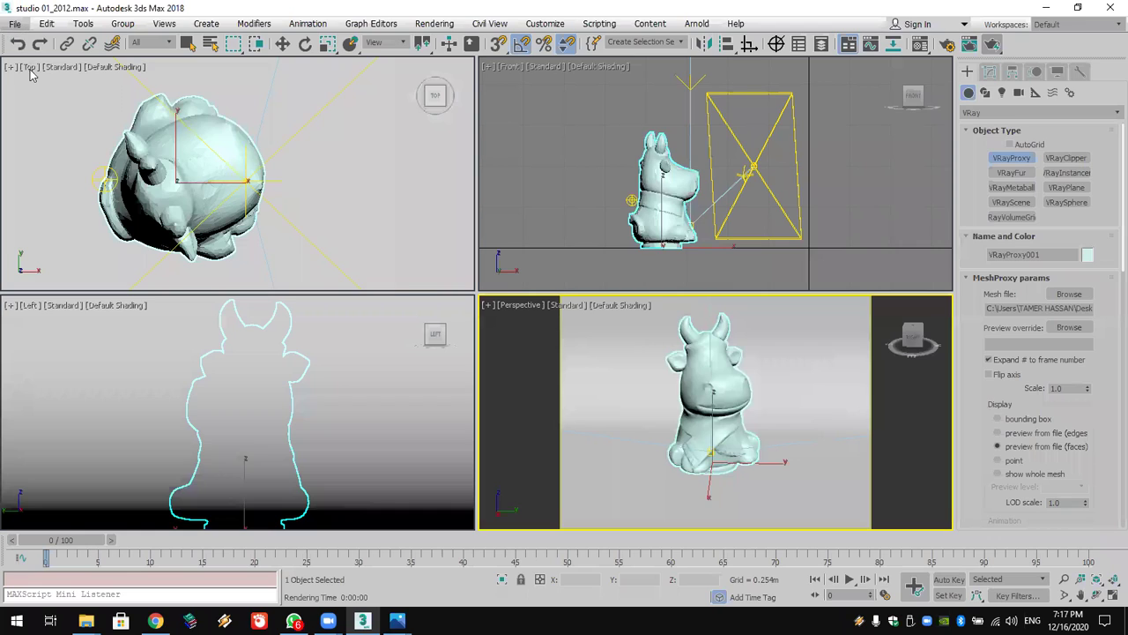
Step: Reset to a new, empty scene
{"action": "left_click", "coordinate": [563, 333]}
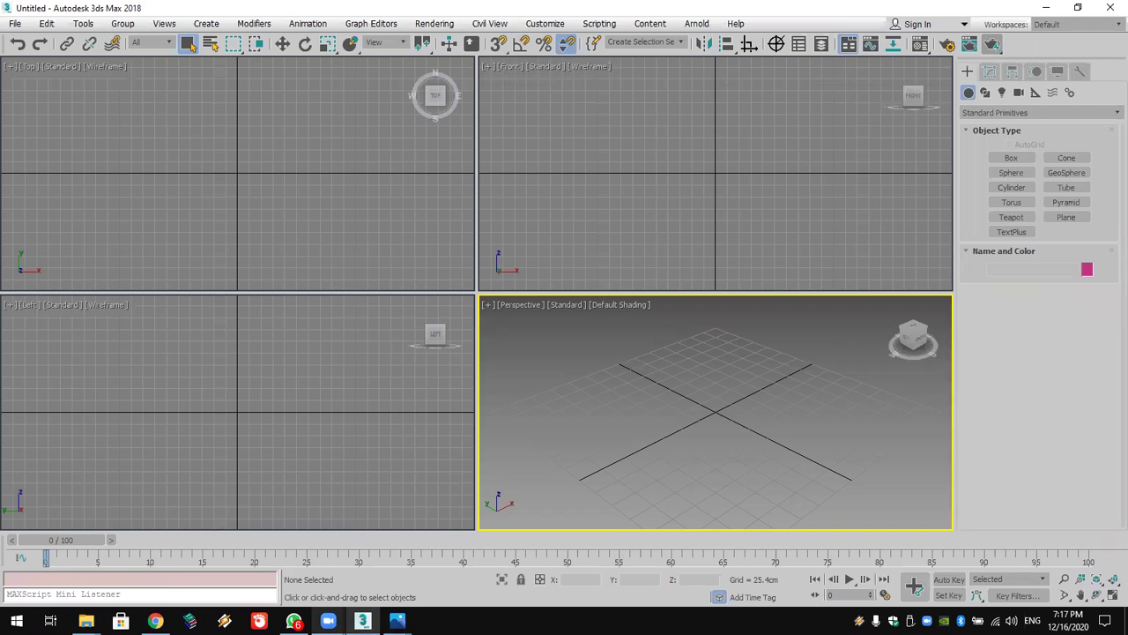
{"action": "mouse_move", "coordinate": [328, 621]}
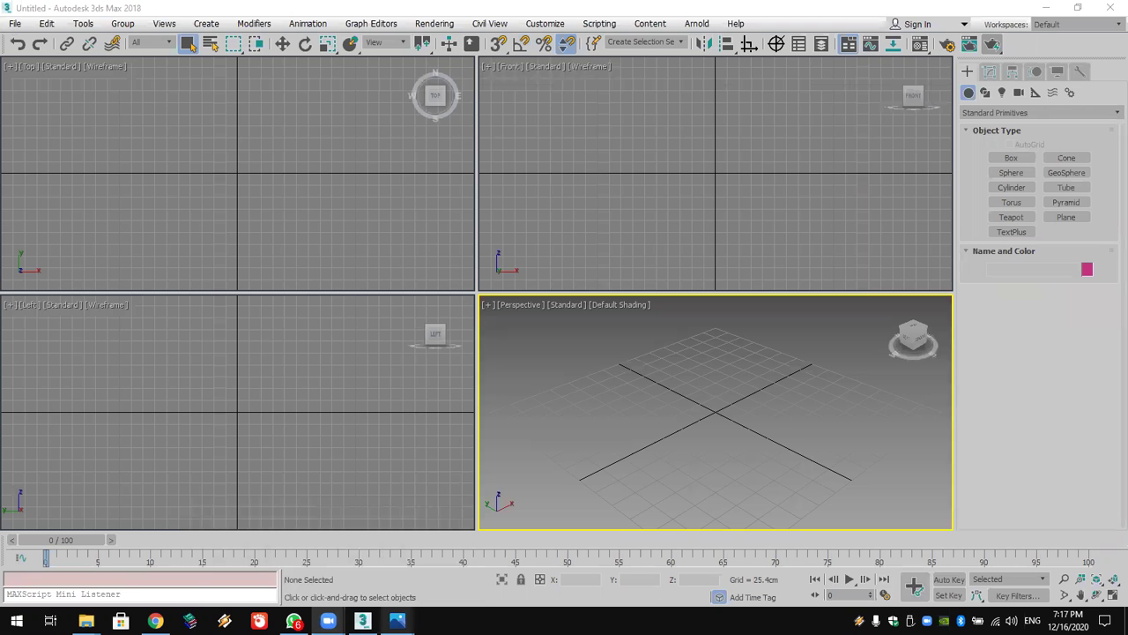
{"action": "left_click", "coordinate": [382, 579]}
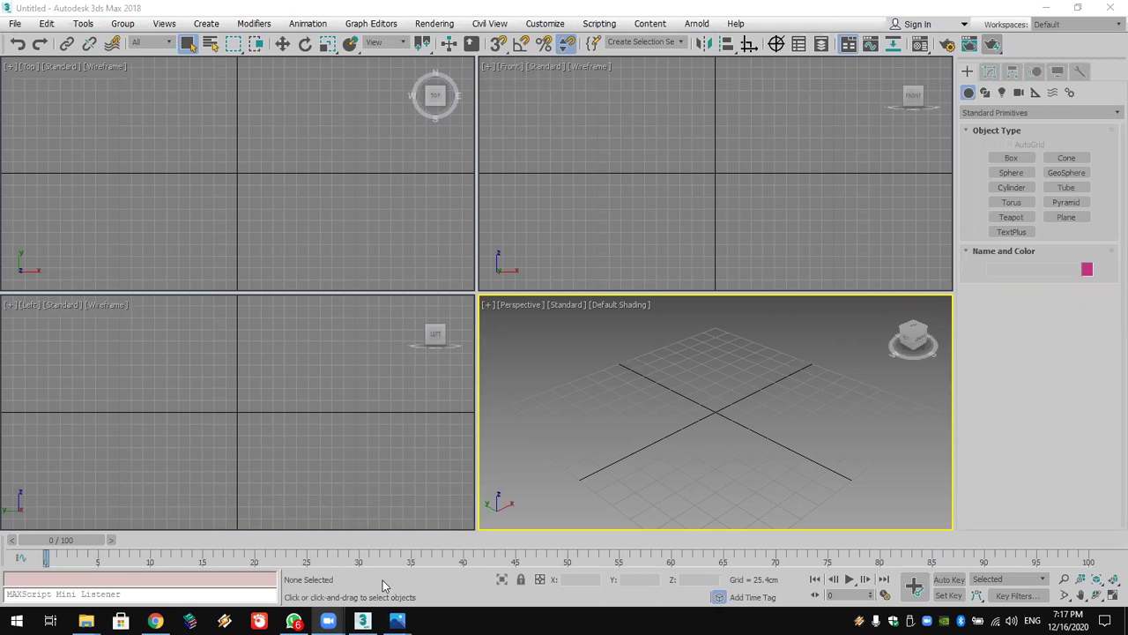